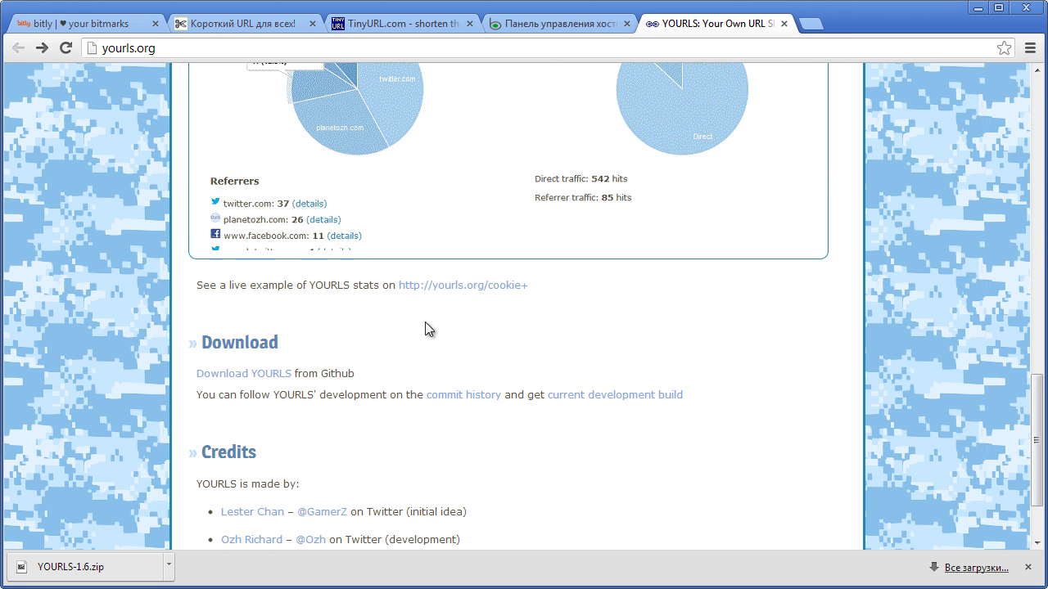
- Follow the 'Download YOURLS' link to the YOURLS release tags page on GitHub
click(239, 374)
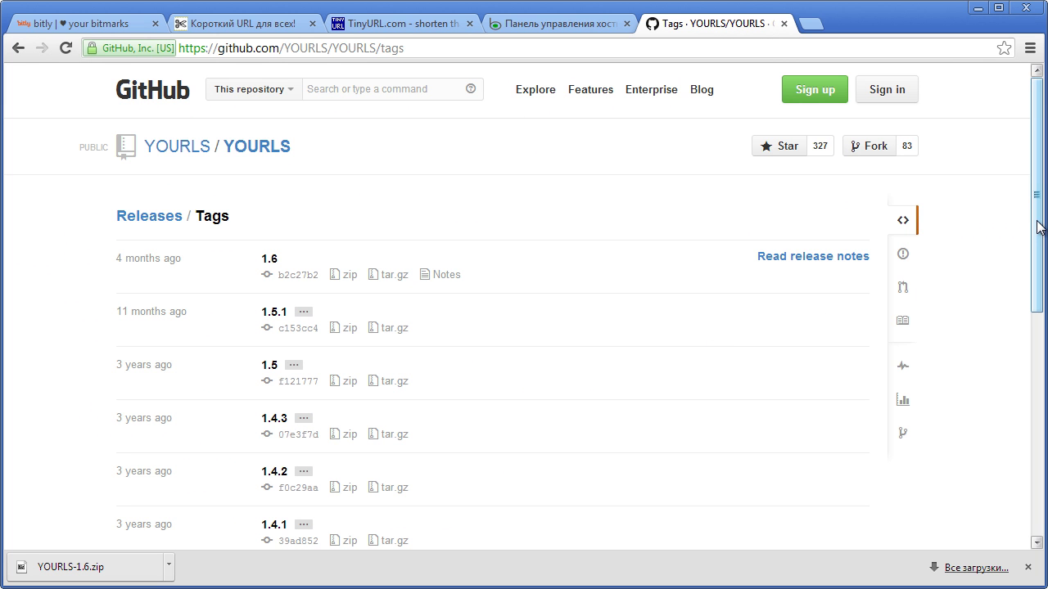
- Scroll the GitHub tags page, then bring Total Commander forward with the YOURLS-1.6 zip on the Desktop
mouse_move(1040, 227)
mouse_down()
mouse_move(1037, 298)
mouse_move(1027, 242)
mouse_up()
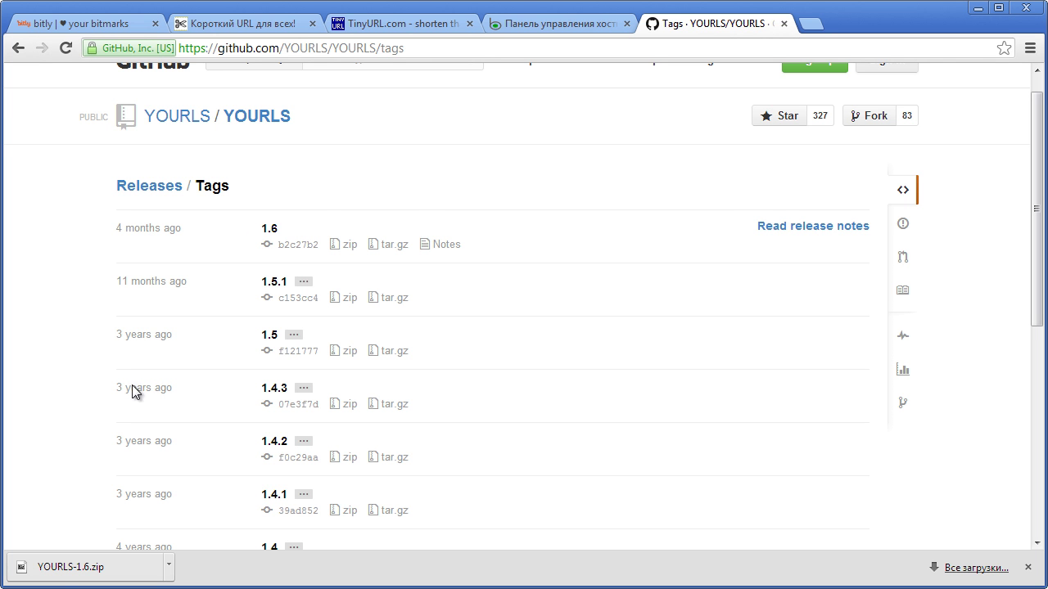
key(alt+Tab)
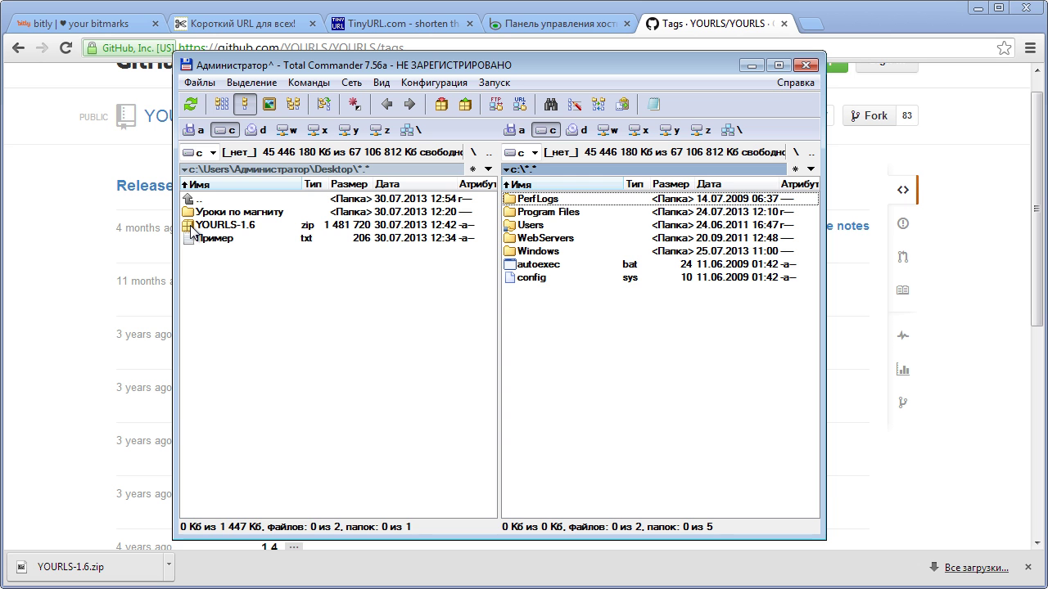
- Extract YOURLS-1.6.zip here with 7-Zip and open the new YOURLS-1.6 folder in the left panel
right_click(191, 227)
mouse_move(318, 270)
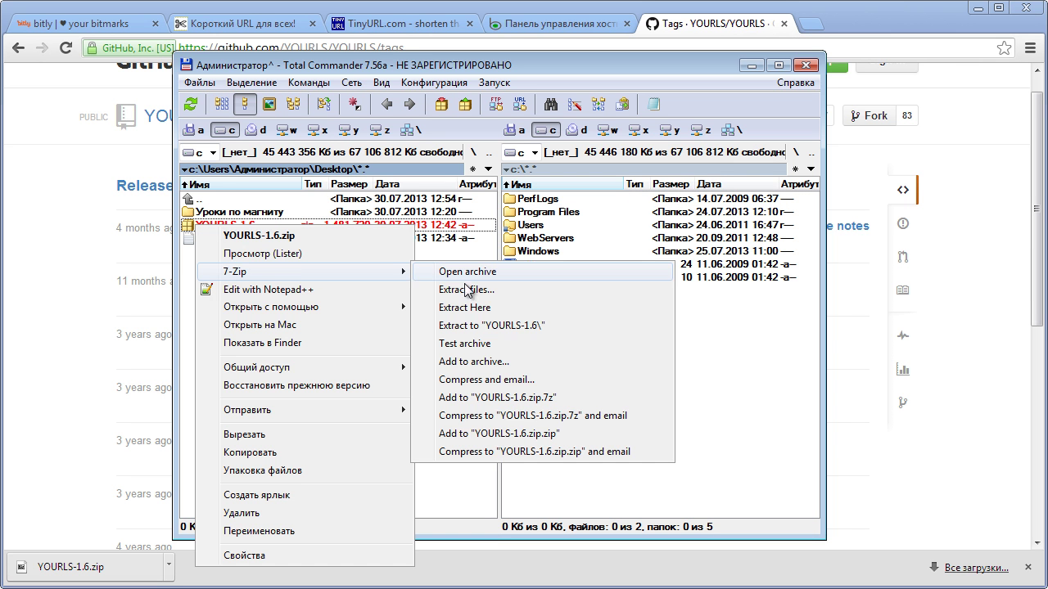
click(480, 314)
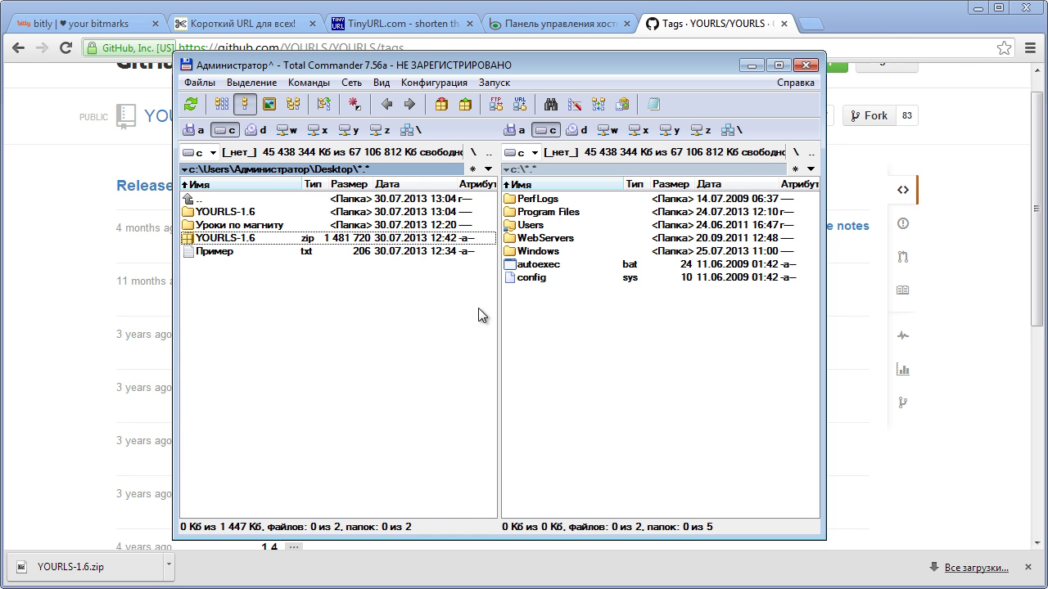
click(200, 213)
double_click(200, 215)
click(640, 347)
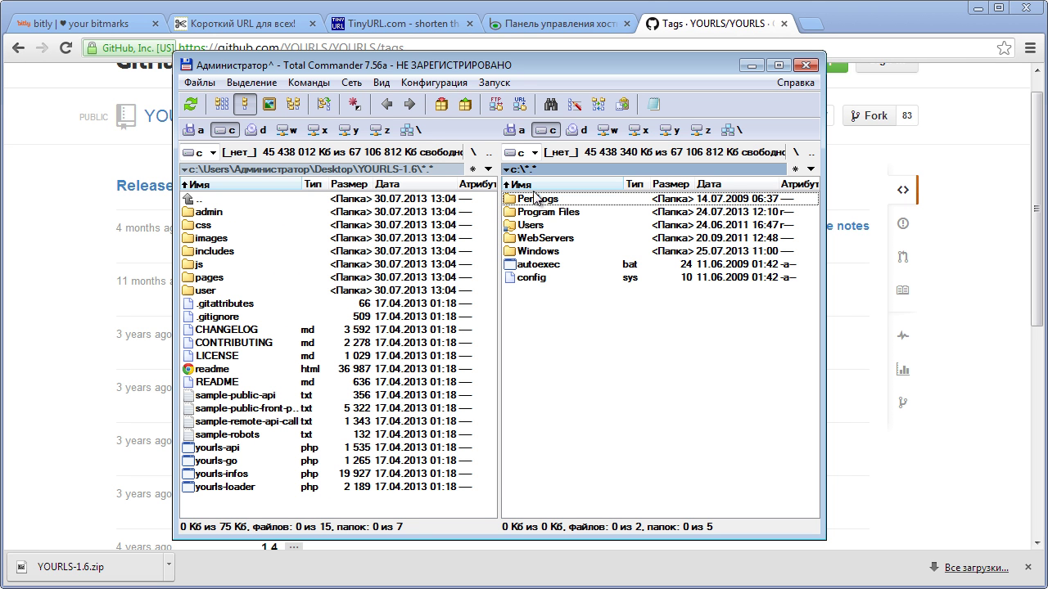
- Connect the right panel by FTP to patin.ru, open public_html and start a new folder
click(496, 105)
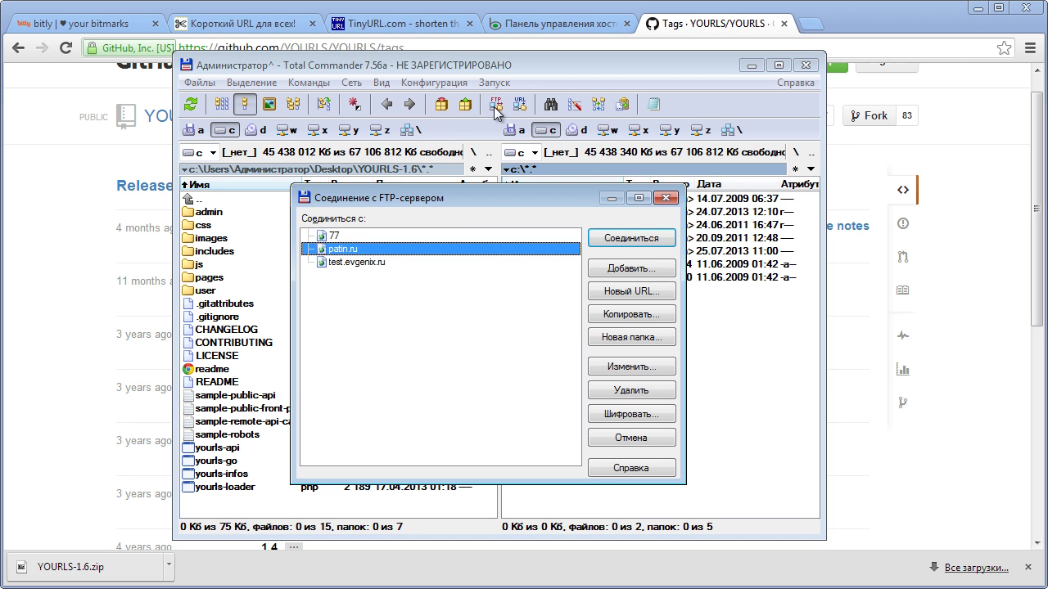
click(635, 240)
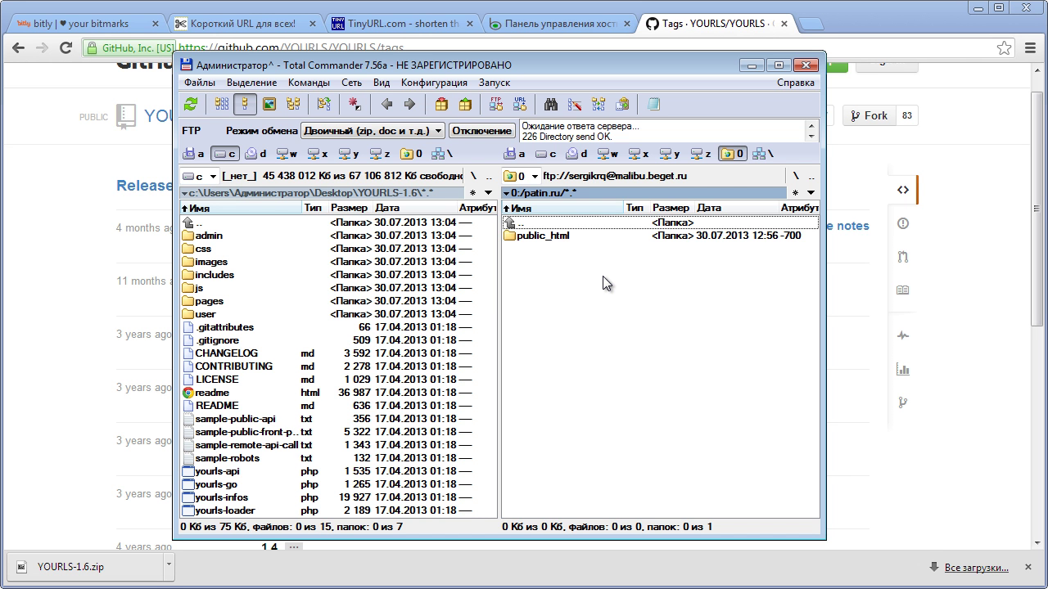
click(546, 238)
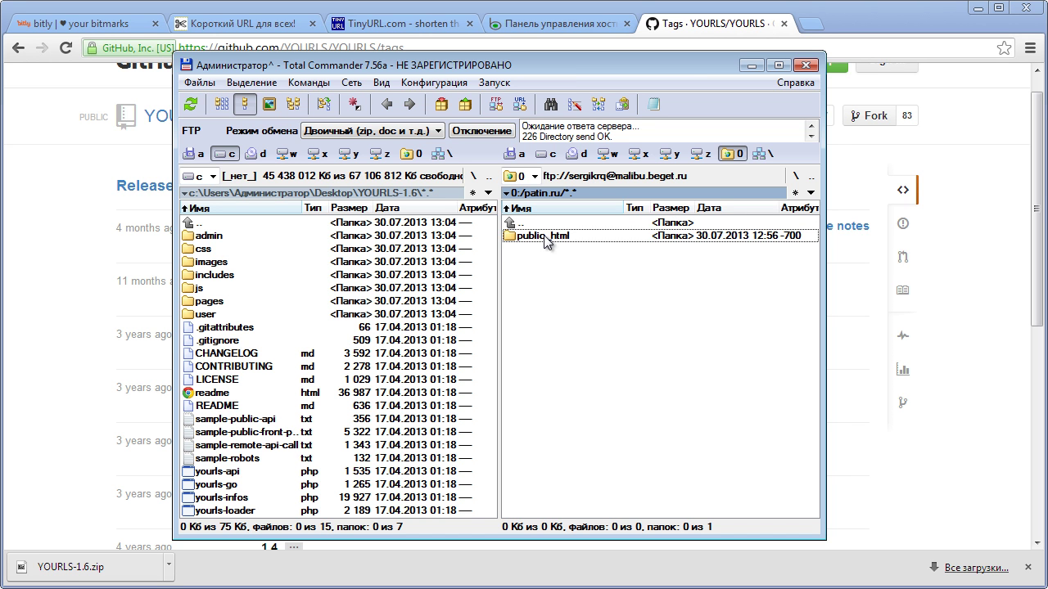
double_click(546, 237)
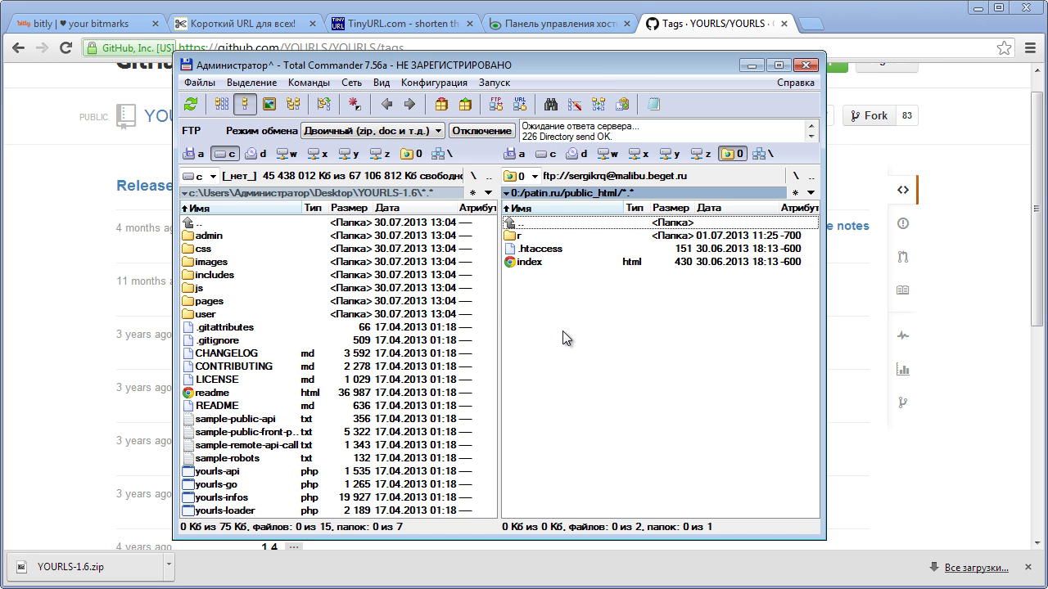
key(F7)
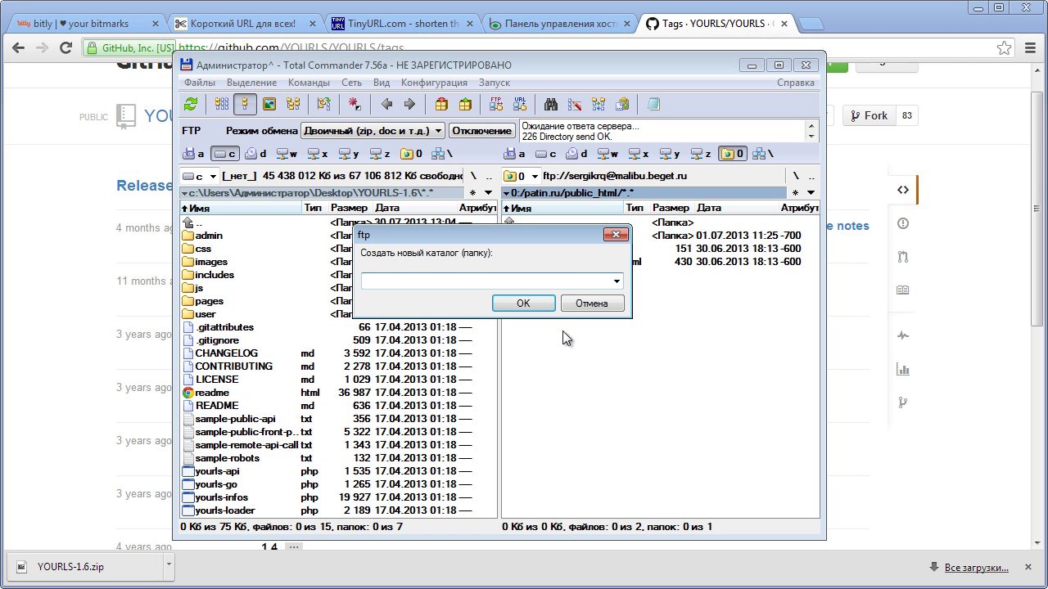
- Create a folder named url in public_html on the server and open it
text(go)
key(BackSpace)
key(BackSpace)
text(url)
click(524, 301)
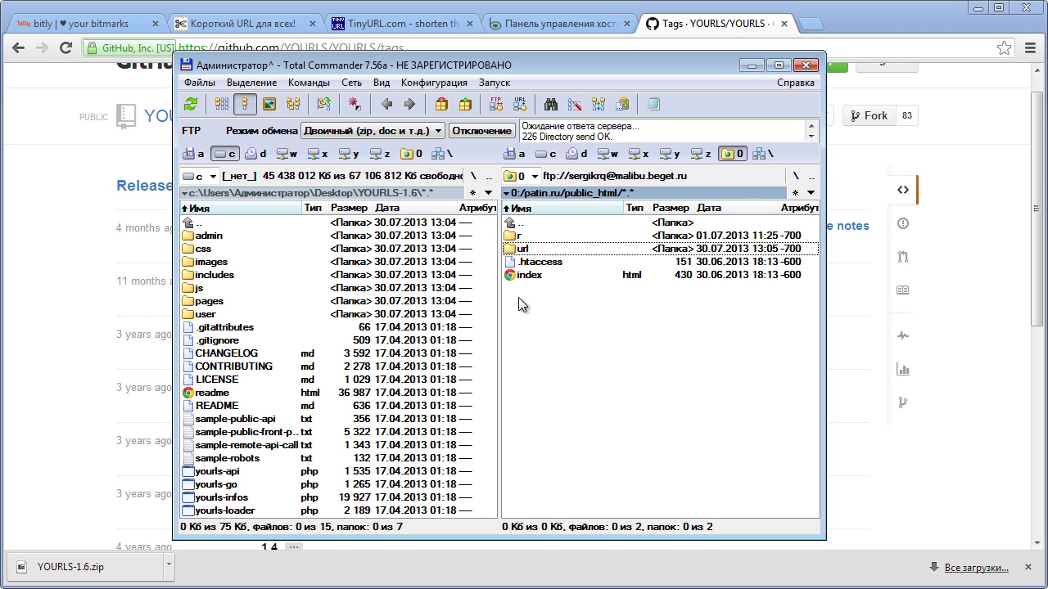
double_click(514, 249)
- Select all the extracted YOURLS files in the local left panel
click(194, 303)
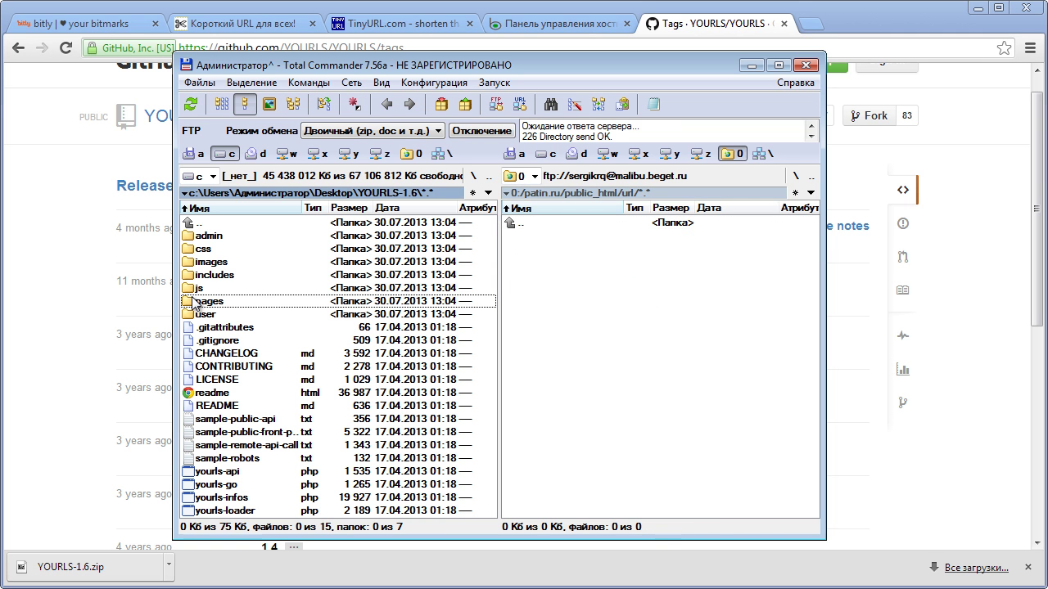
key(ctrl+a)
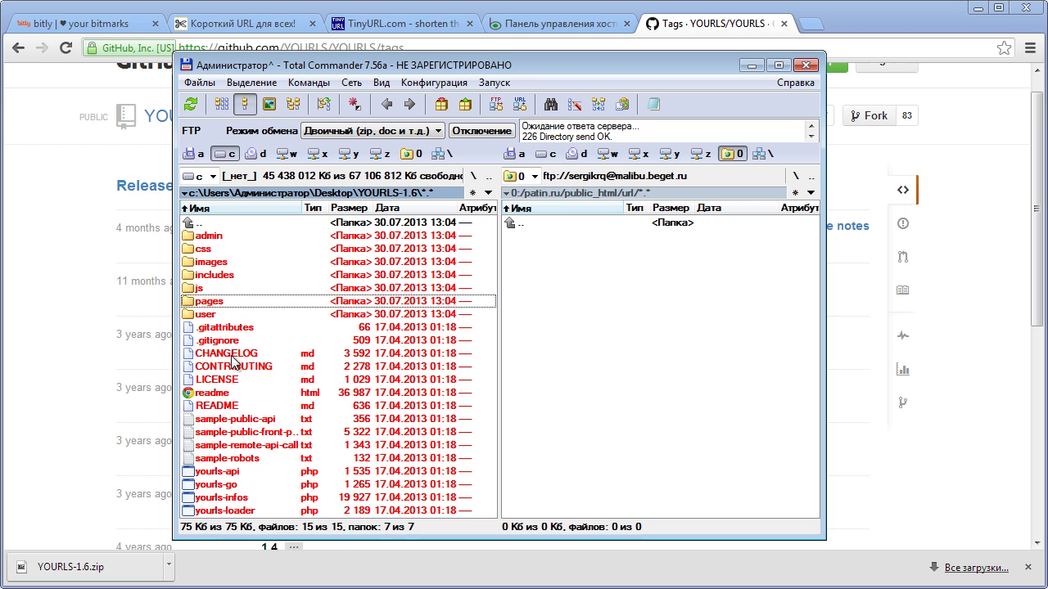
right_click(227, 373)
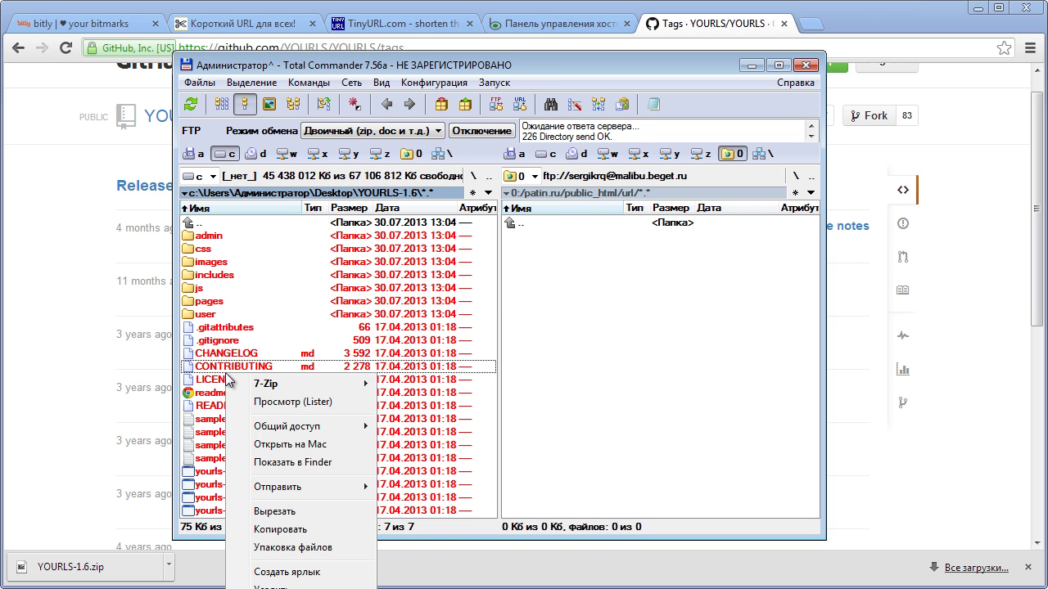
click(391, 69)
- Upload the selected YOURLS files into the server's url folder and return to Chrome
key(F5)
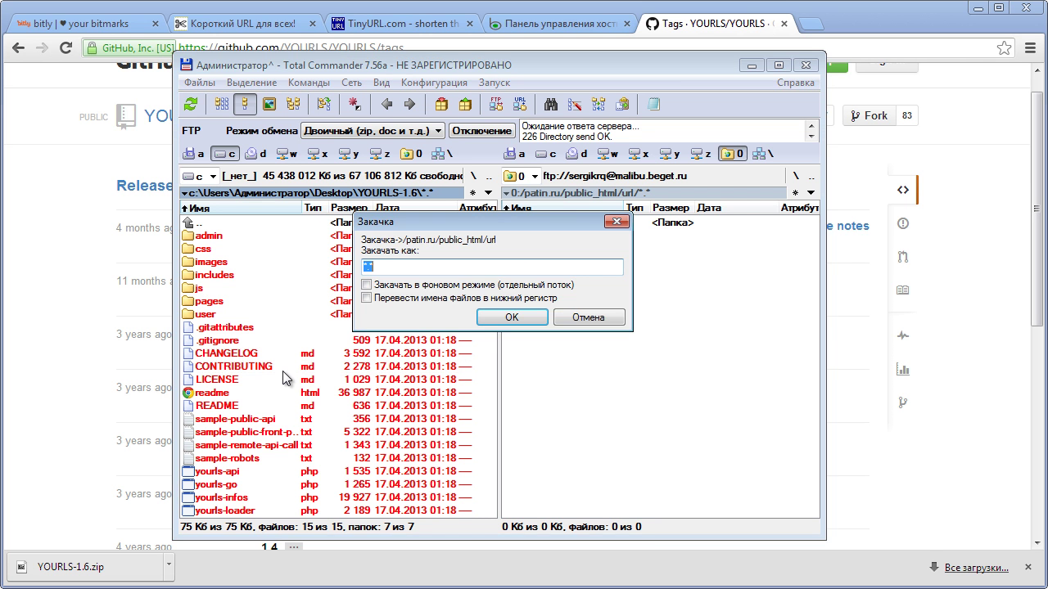
key(Return)
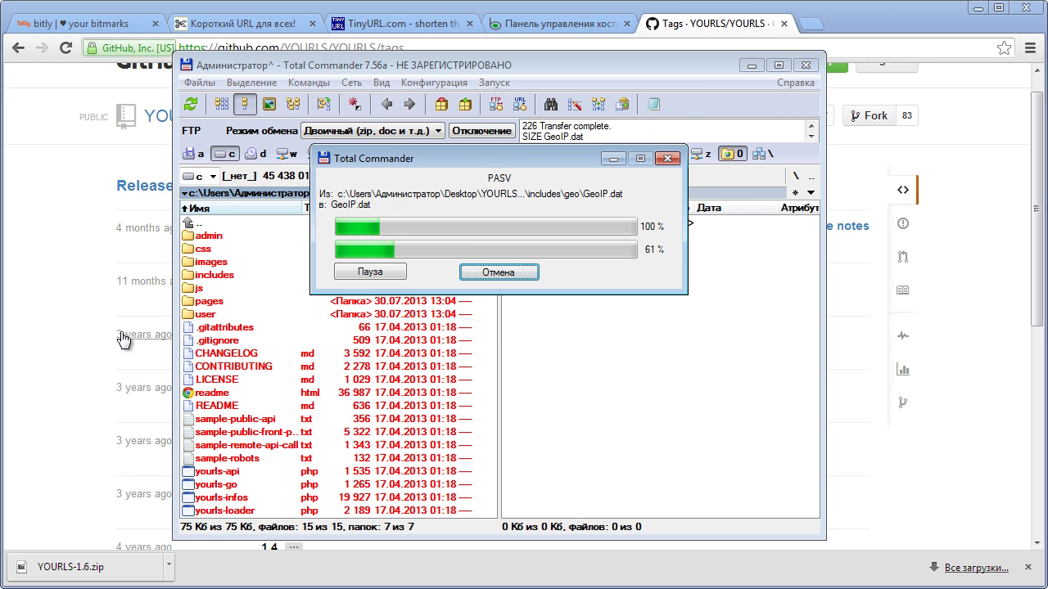
click(852, 15)
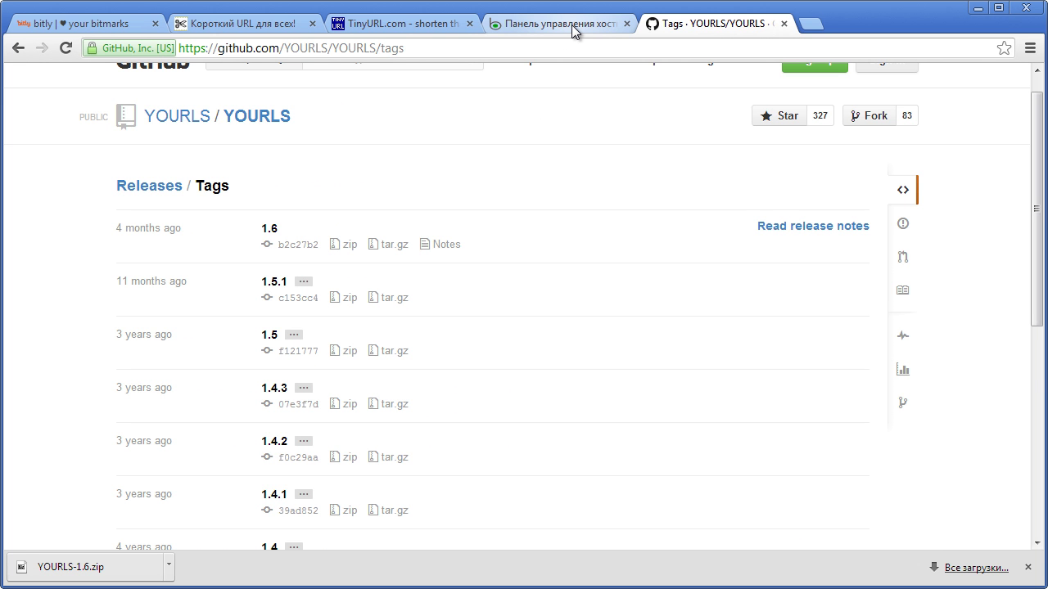
- Open MySQL database management in the Beget hosting control panel
click(571, 24)
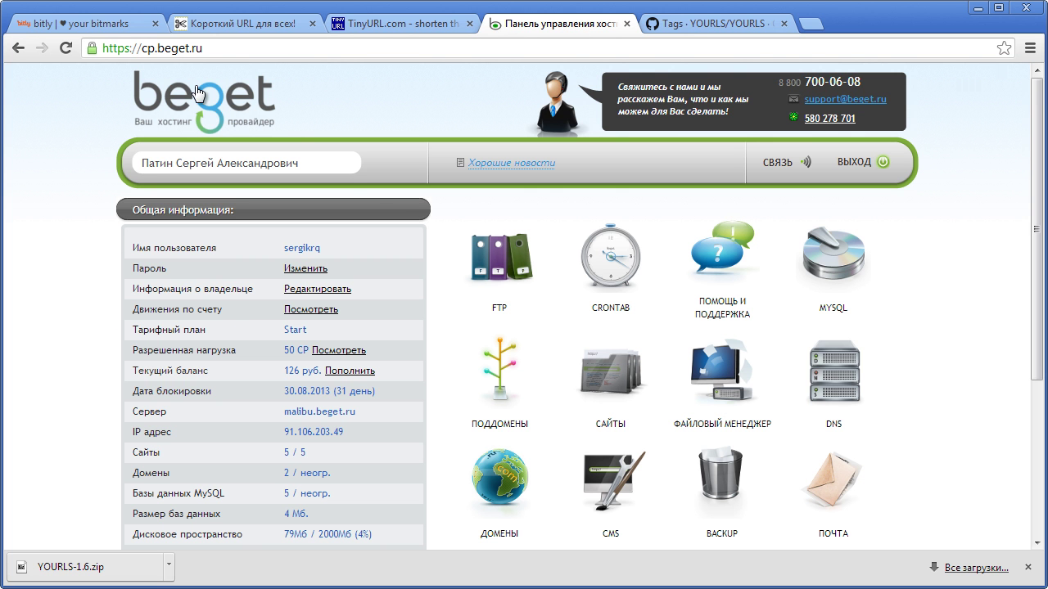
click(846, 260)
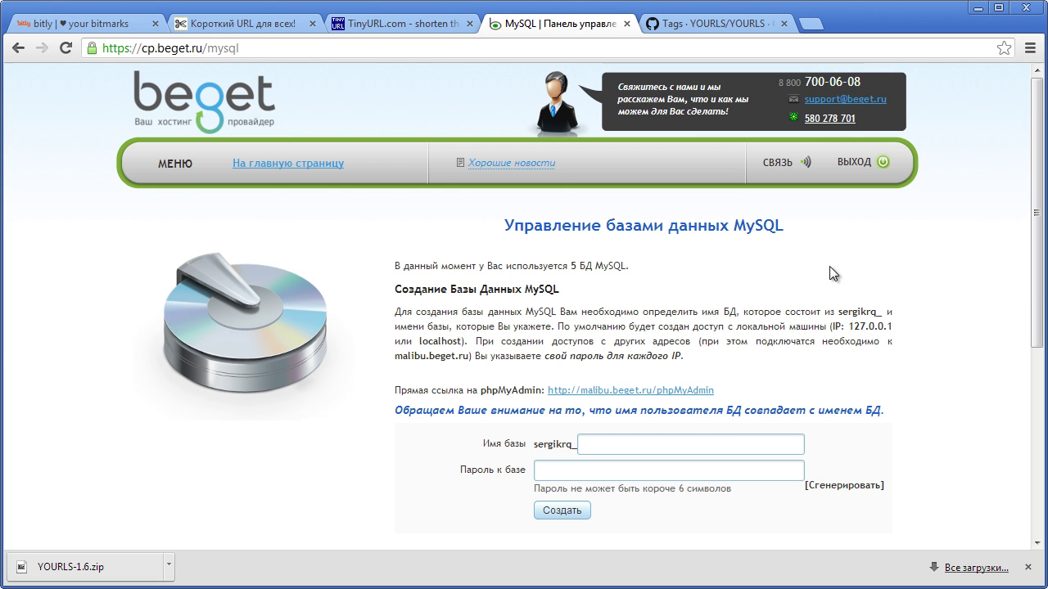
drag(1036, 299, 1028, 373)
- Create a MySQL database named url with a database password and close the confirmation
click(606, 342)
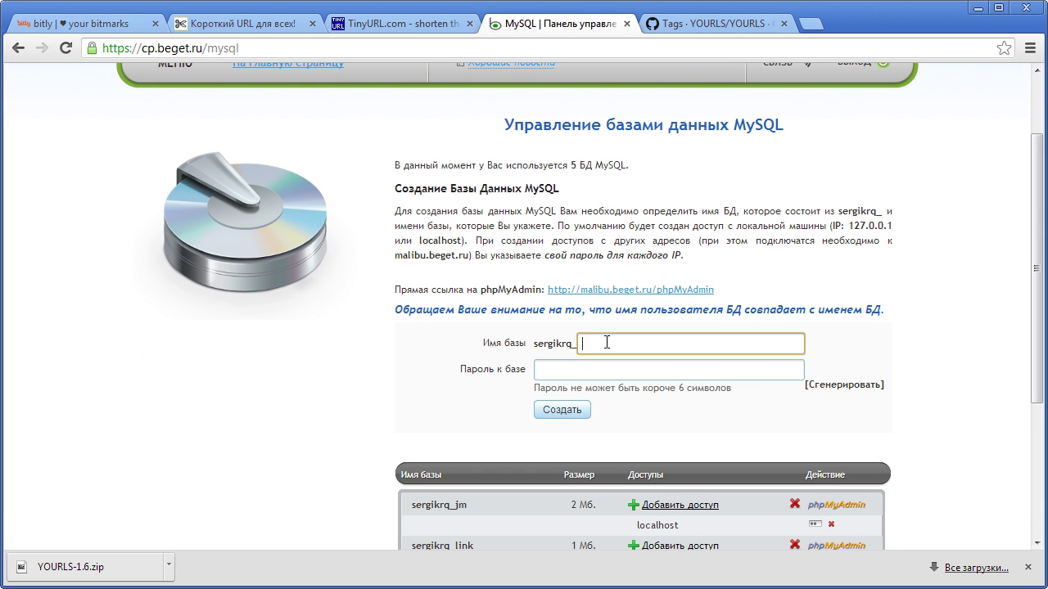
text(ue)
key(BackSpace)
text(rl)
click(571, 368)
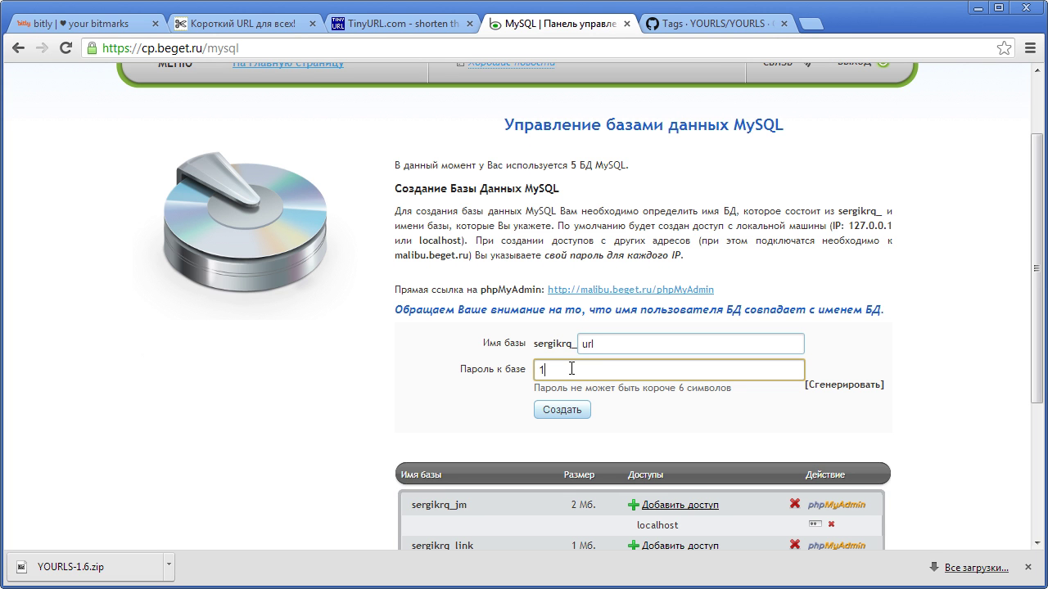
drag(585, 368, 499, 369)
click(451, 389)
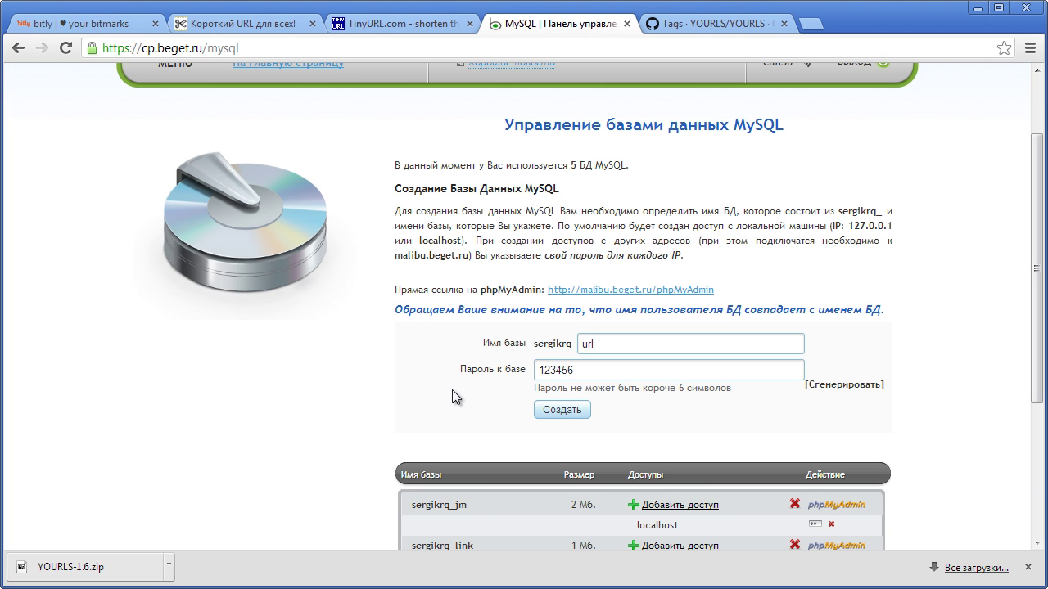
click(551, 411)
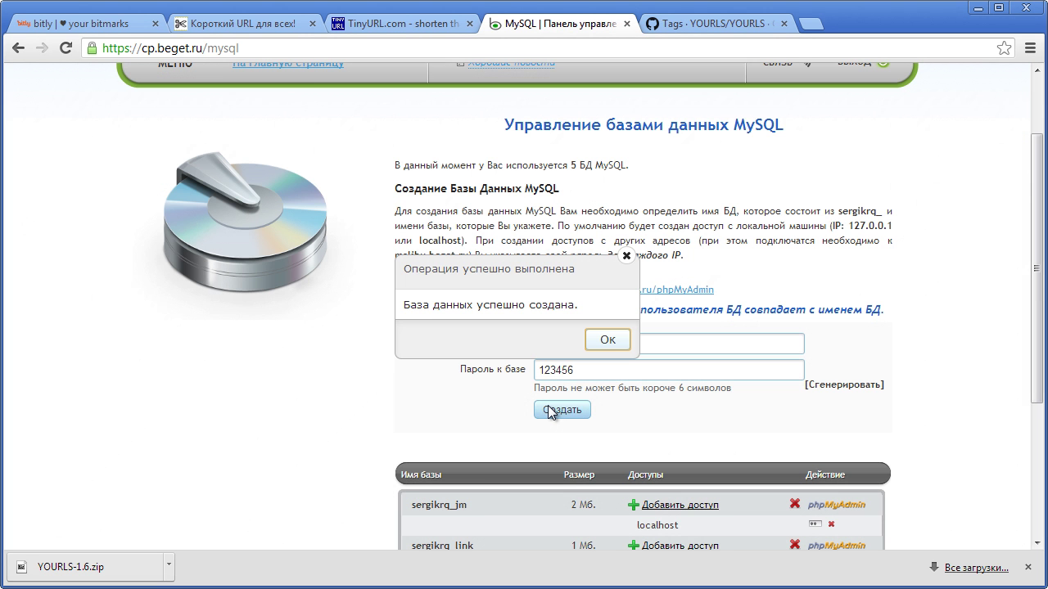
click(600, 340)
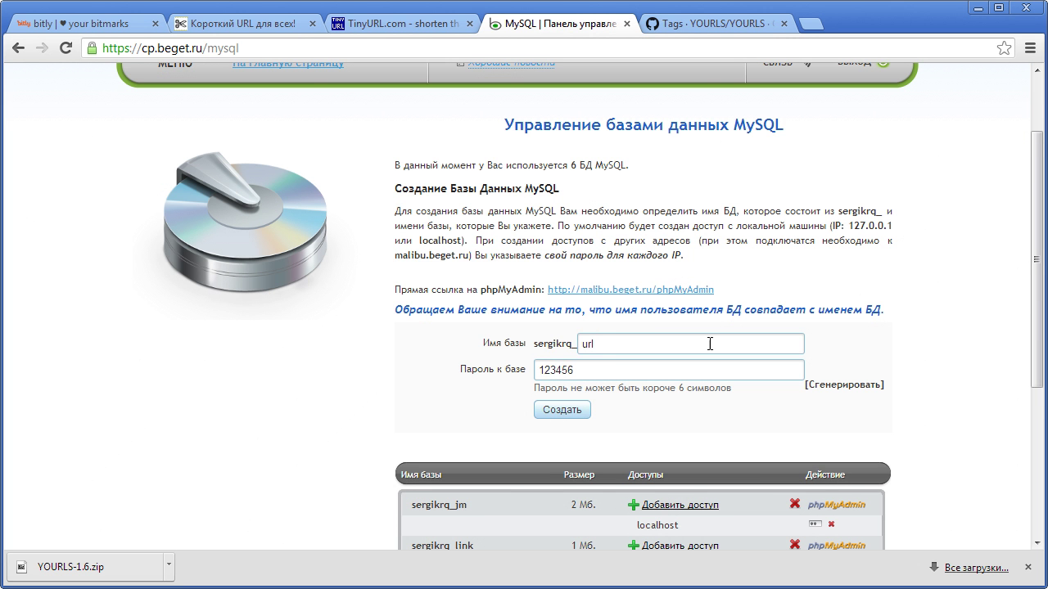
drag(1037, 298, 1037, 397)
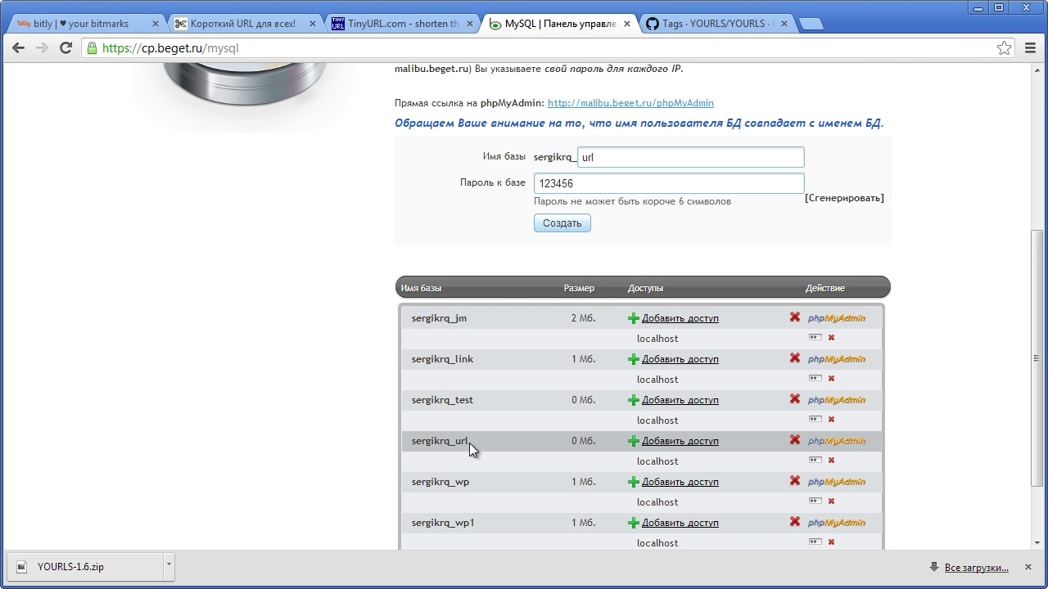
drag(469, 442, 411, 441)
key(ctrl+c)
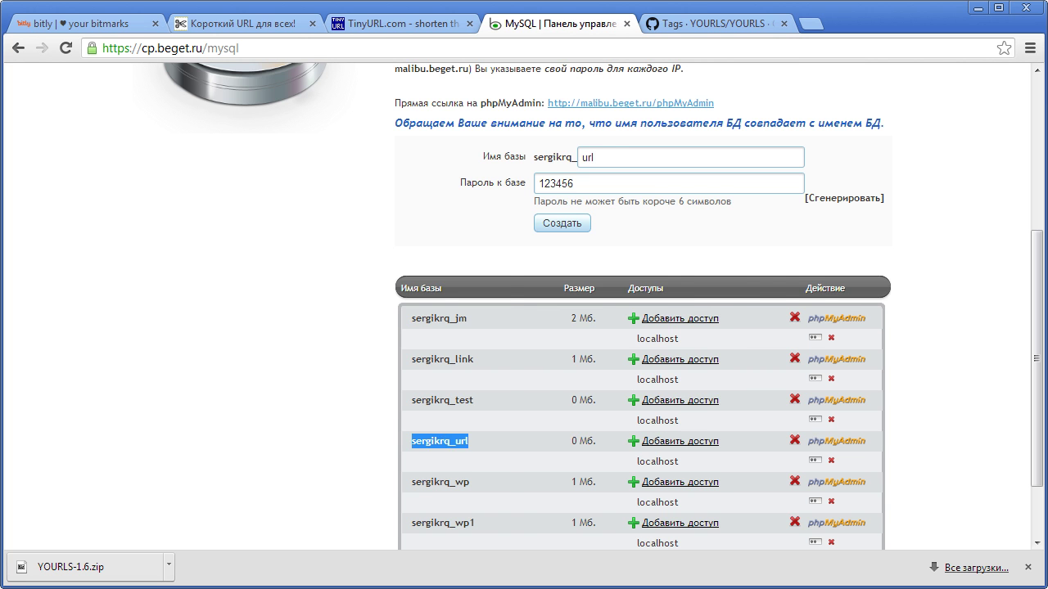
key(alt+Tab)
click(561, 319)
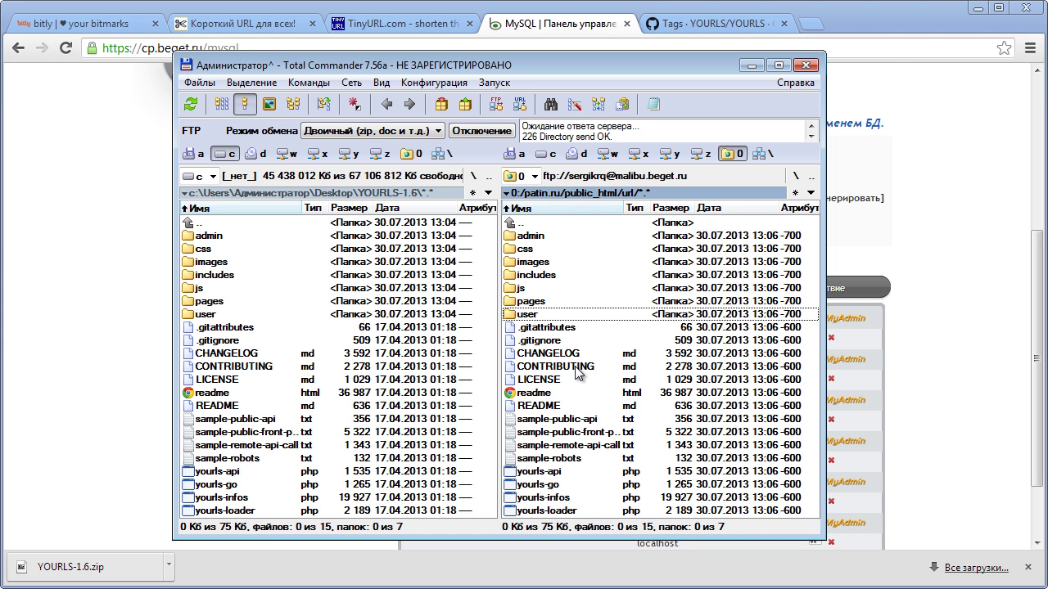
- In the server's user folder, rename config-sample.php to config.php and edit it in Notepad++
double_click(512, 315)
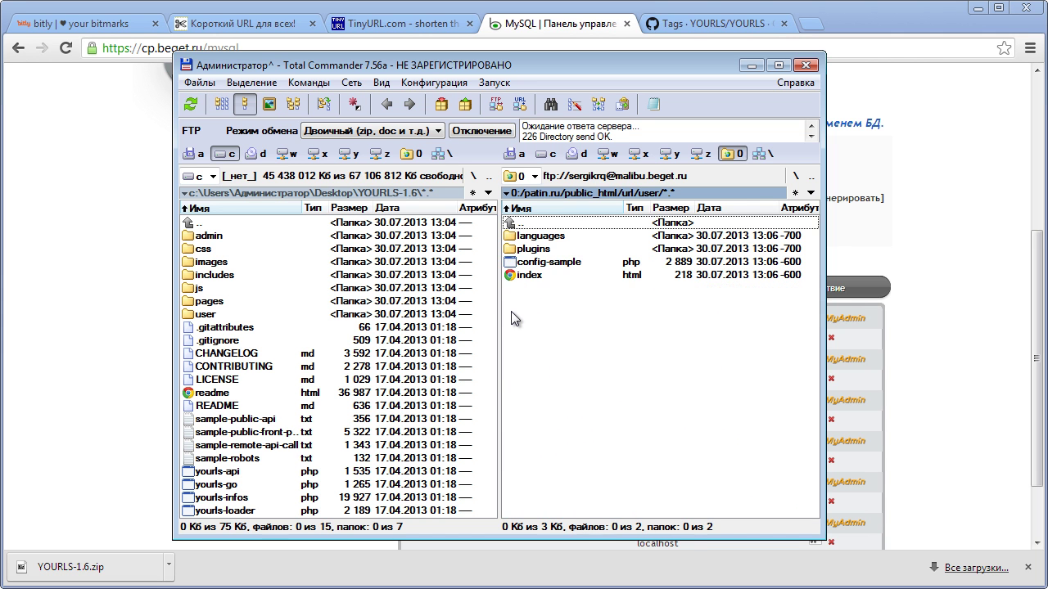
click(549, 265)
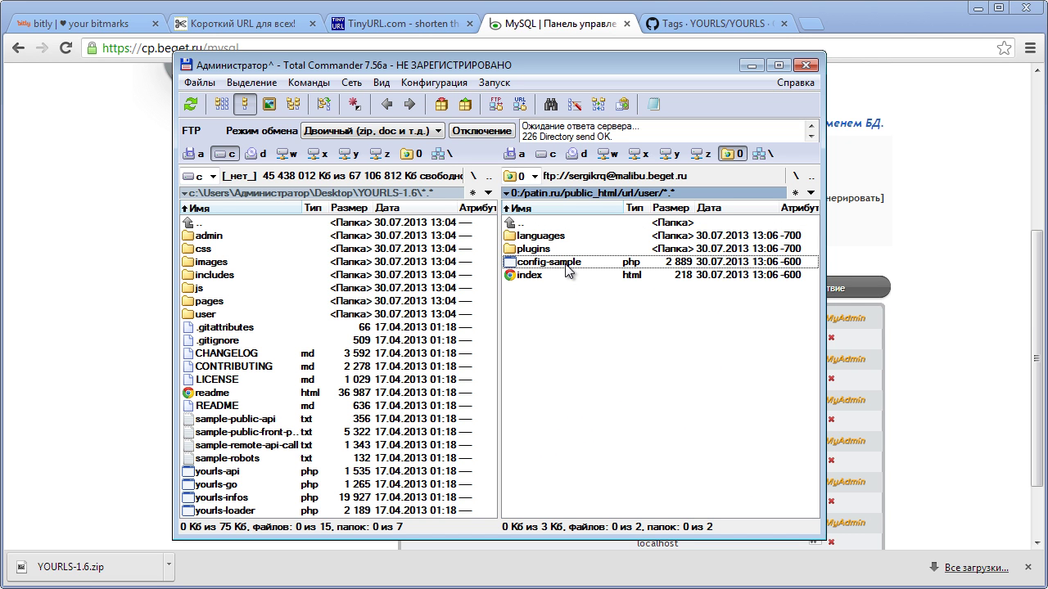
right_click(569, 271)
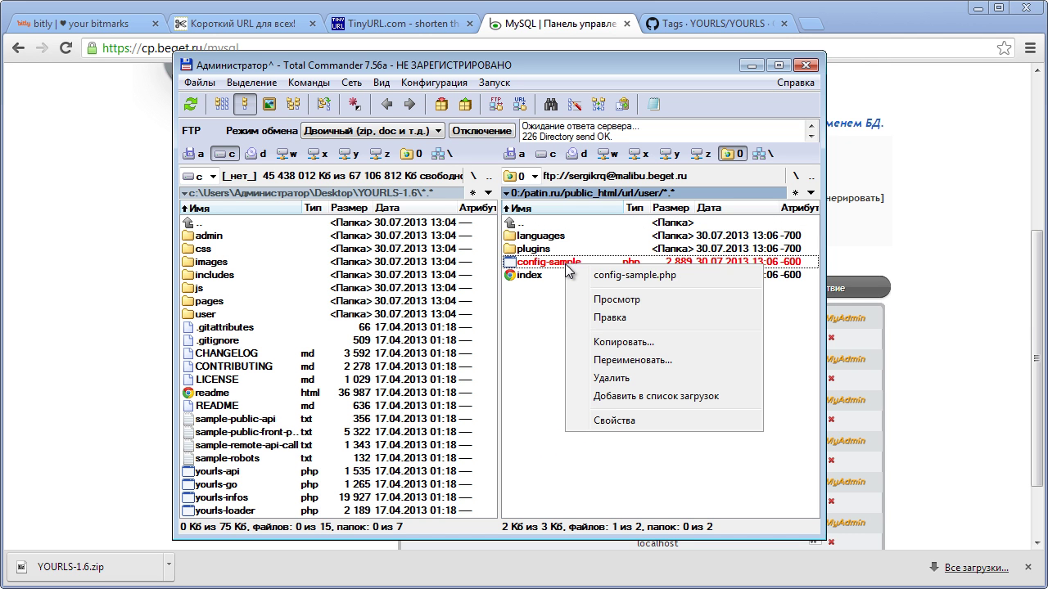
click(604, 358)
key(Right)
key(BackSpace)
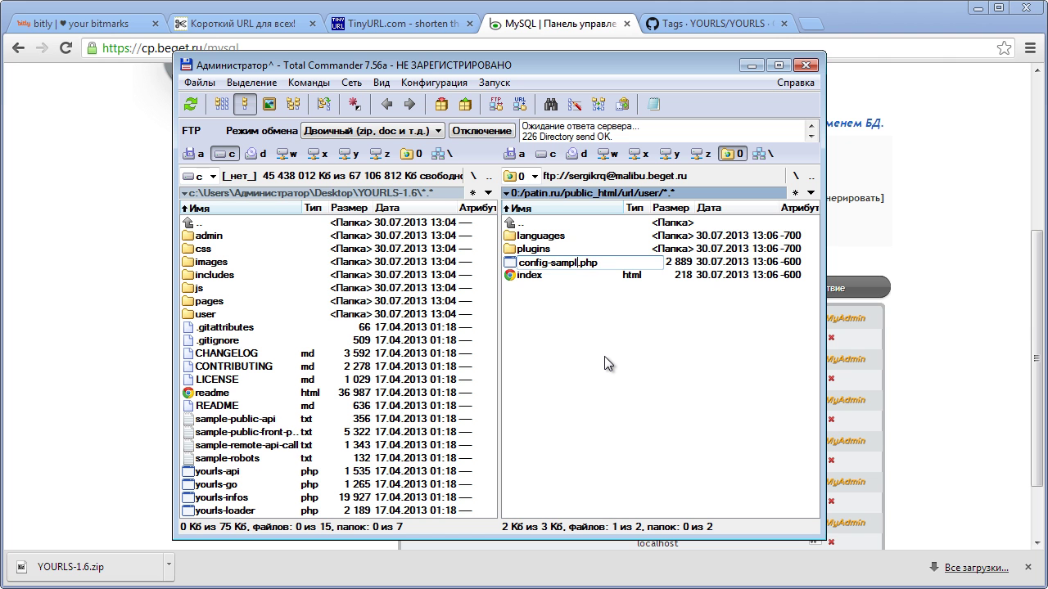
key(BackSpace)
key(BackSpace)
key(BackSpace)
key(BackSpace)
key(BackSpace)
key(BackSpace)
key(Return)
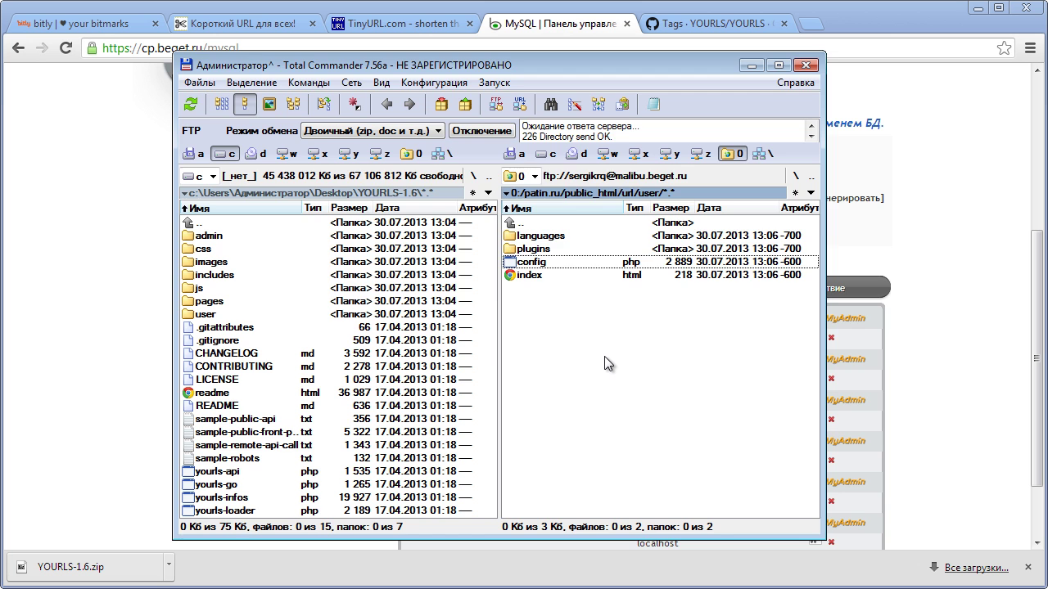
key(F4)
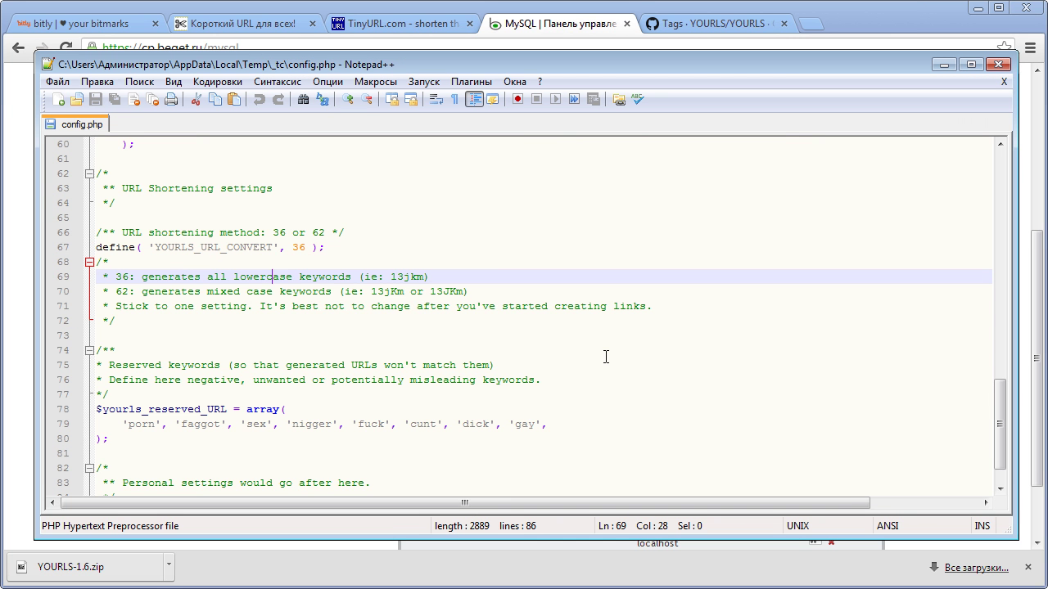
- Copy the url database's full name from Beget and paste it as DB_USER in config.php
scroll(442, 371, up, 6)
scroll(442, 371, up, 14)
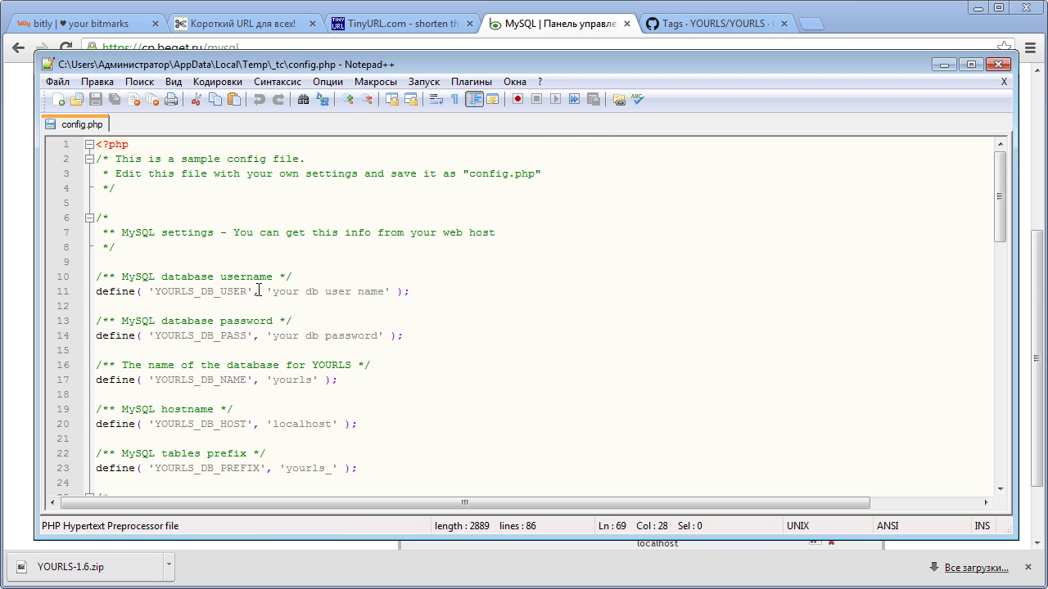
click(571, 12)
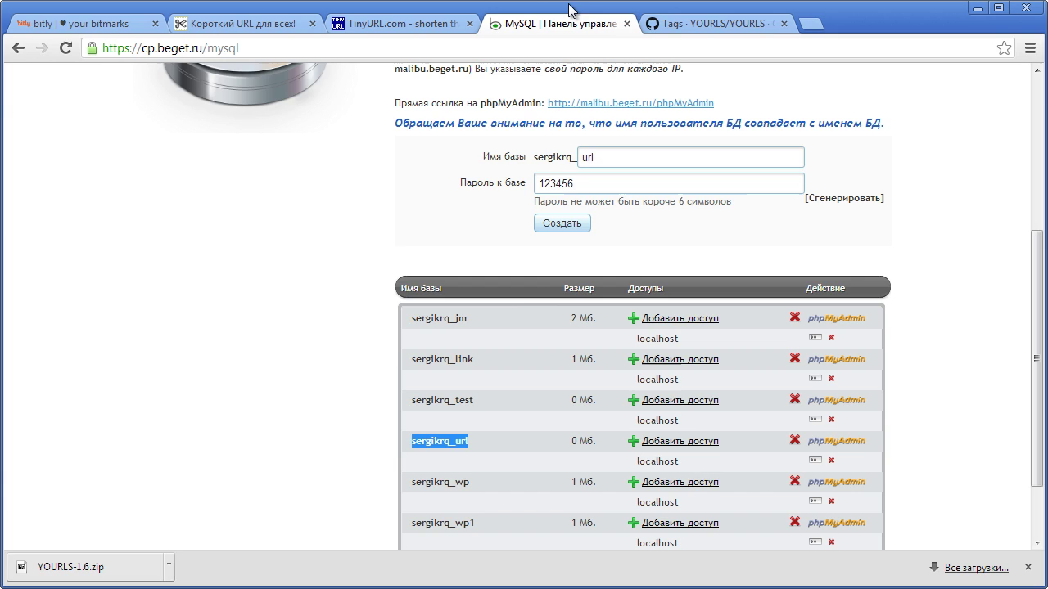
right_click(451, 442)
click(483, 455)
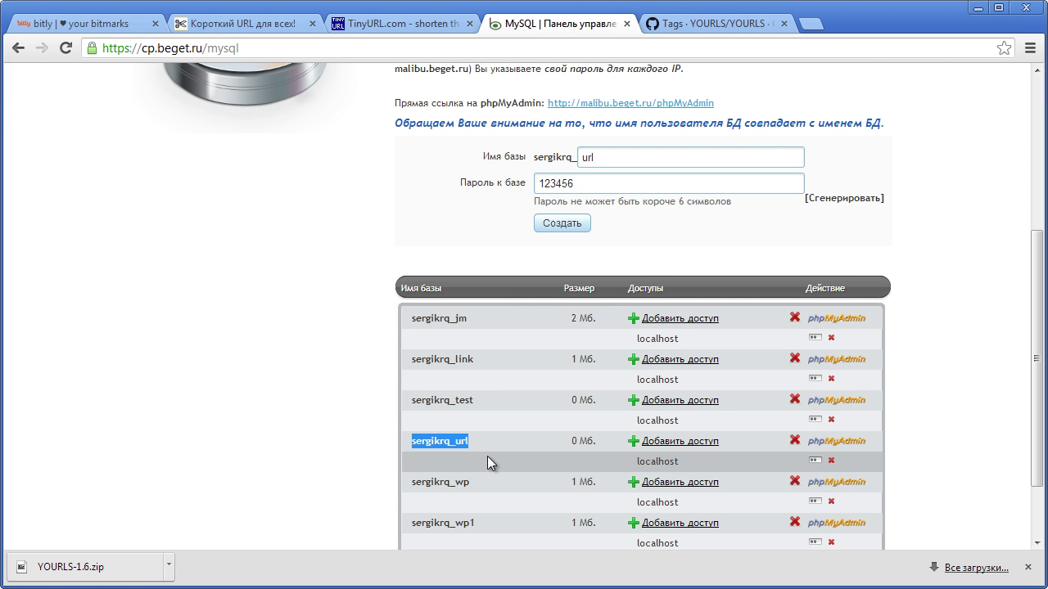
key(alt+Tab)
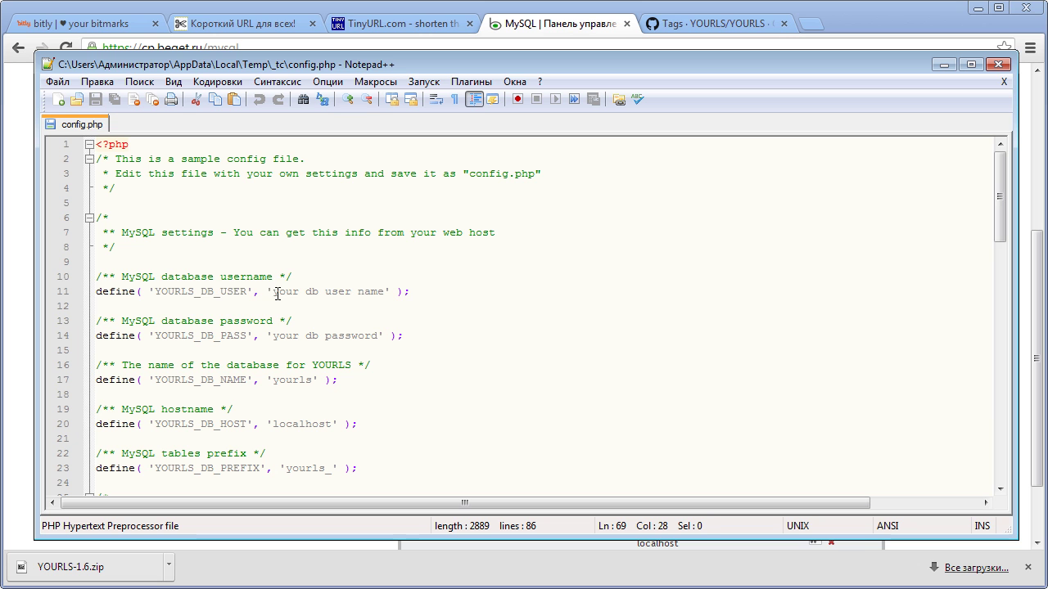
drag(276, 291, 386, 288)
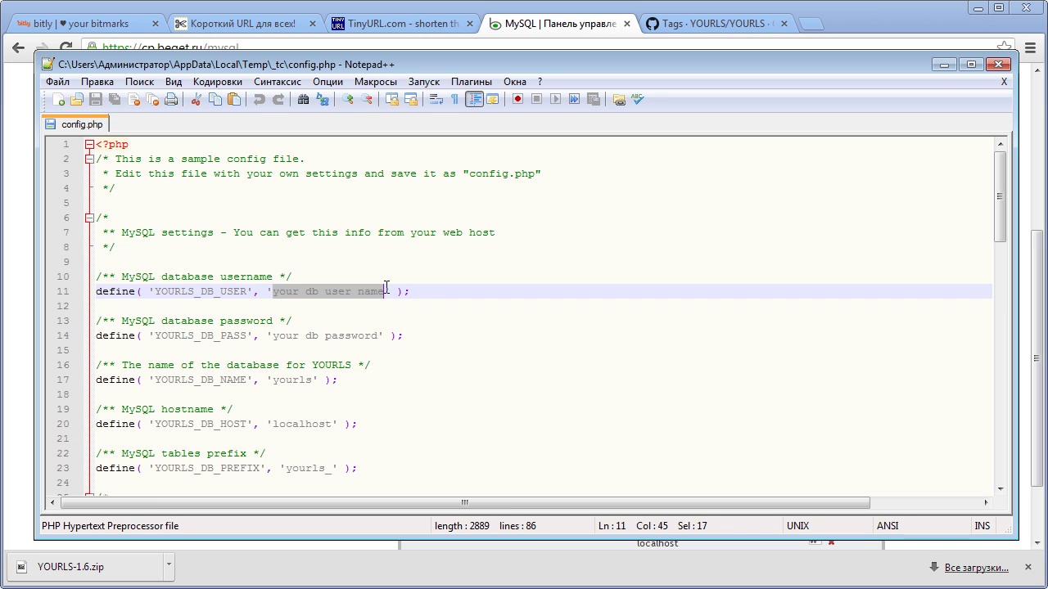
key(ctrl+v)
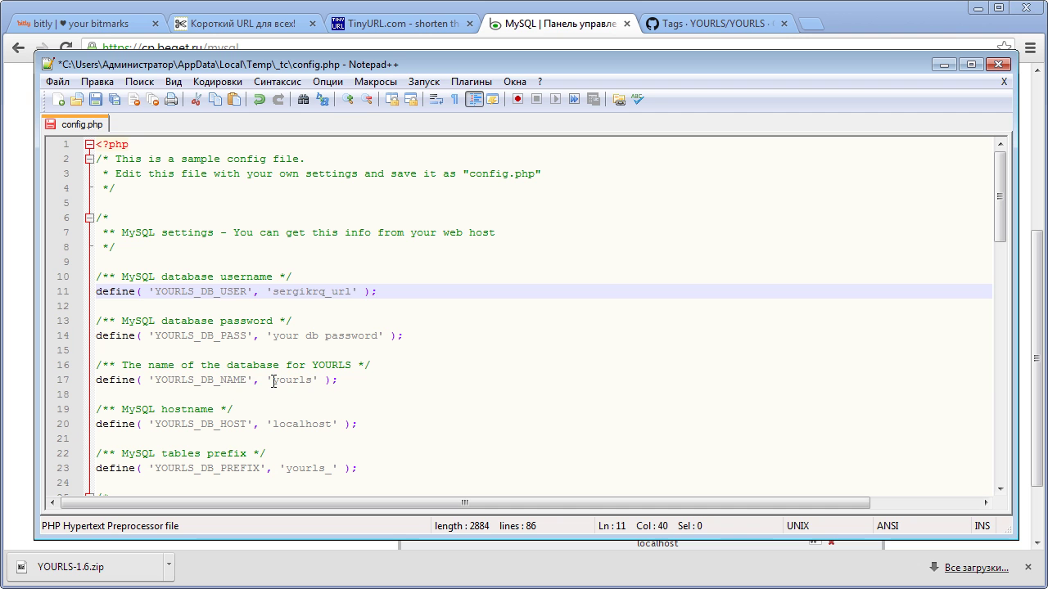
- Replace the yourls database name with the copied name and type the database password
drag(273, 382, 312, 379)
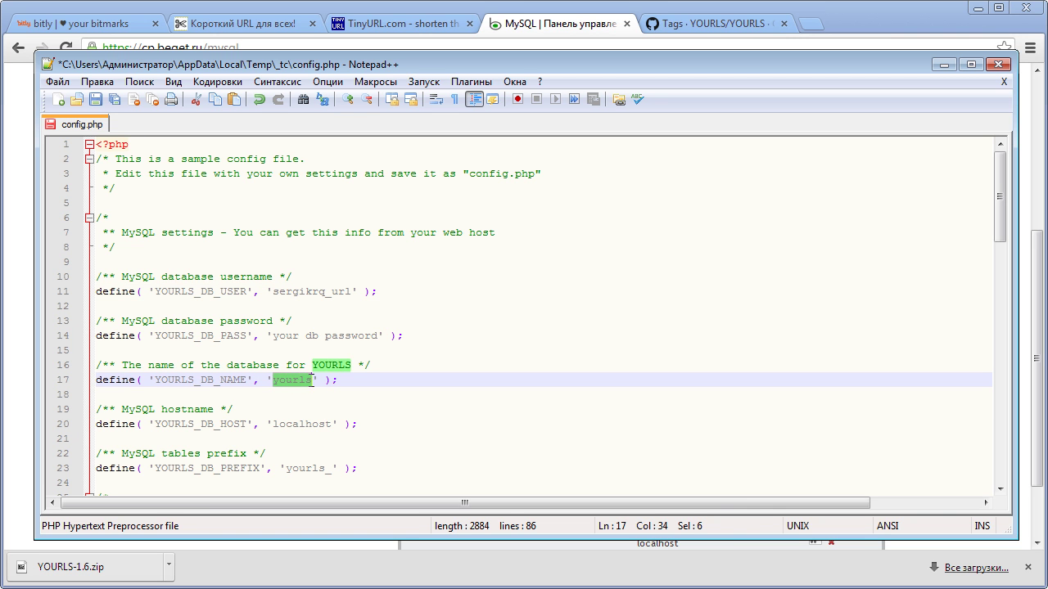
click(311, 380)
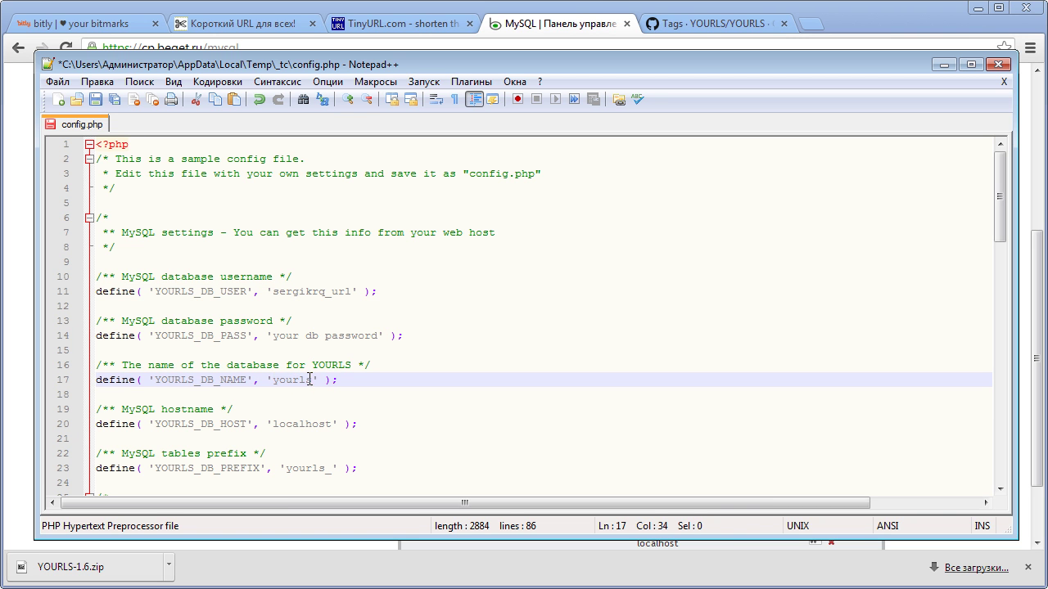
key(BackSpace)
key(BackSpace)
key(BackSpace)
key(BackSpace)
key(BackSpace)
key(ctrl+v)
drag(377, 336, 273, 340)
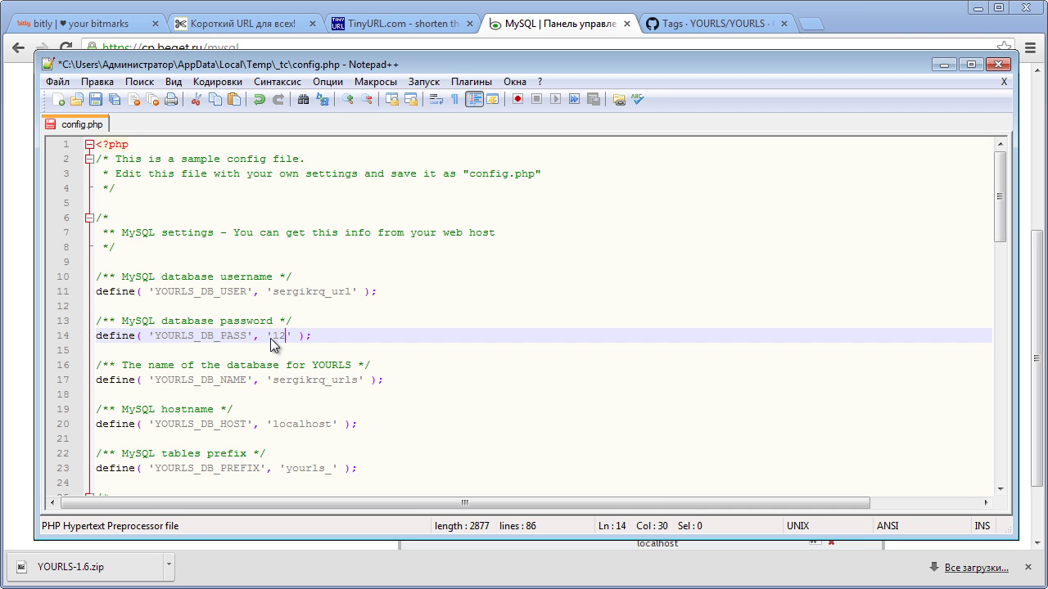
- Review the localhost host value and table prefix setting, leaving both unchanged
drag(273, 424, 335, 425)
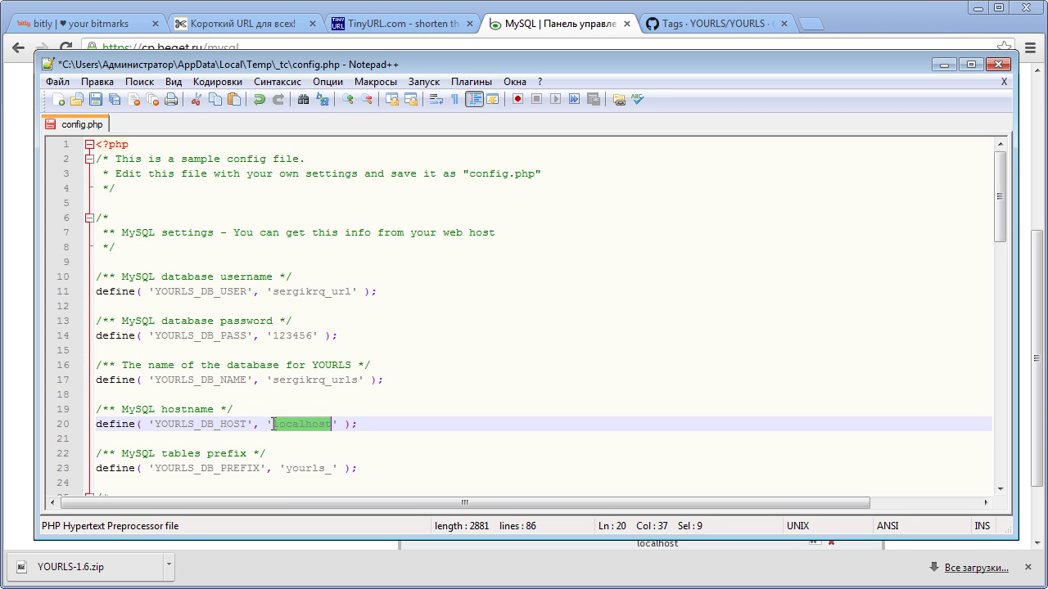
click(318, 424)
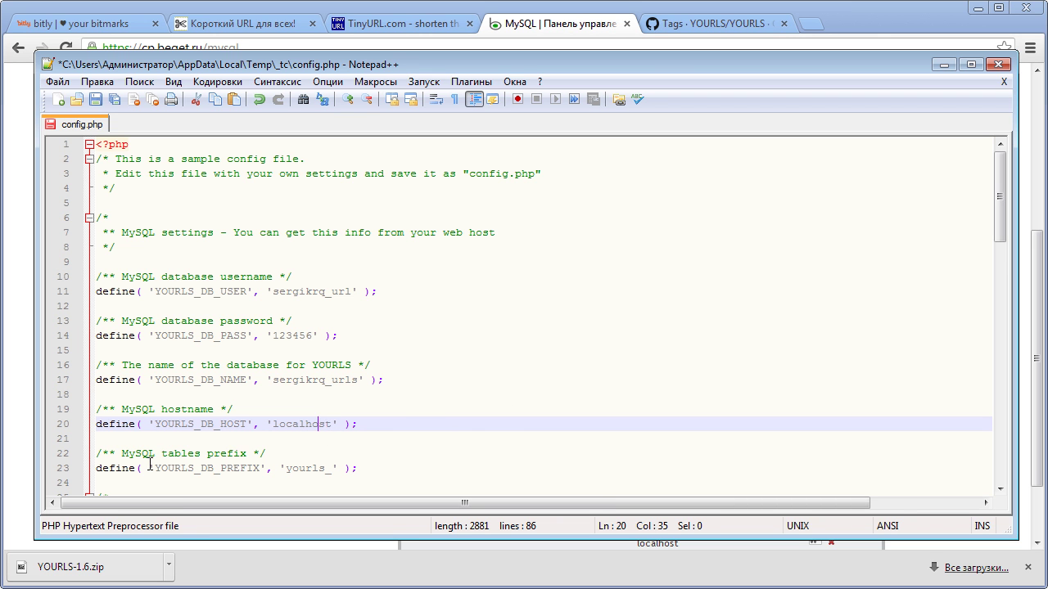
drag(123, 455, 222, 468)
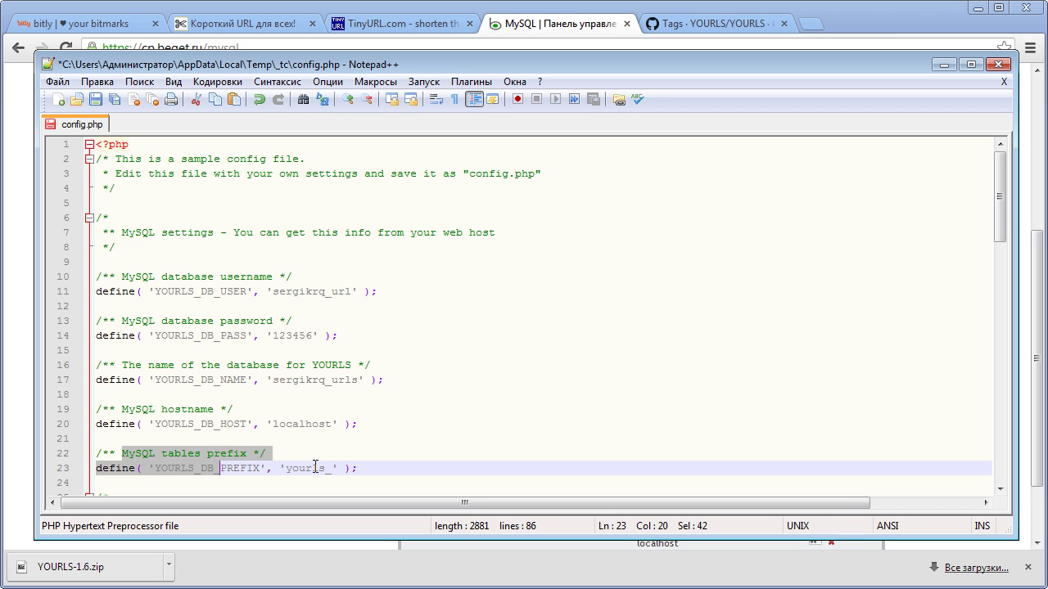
drag(315, 468, 299, 467)
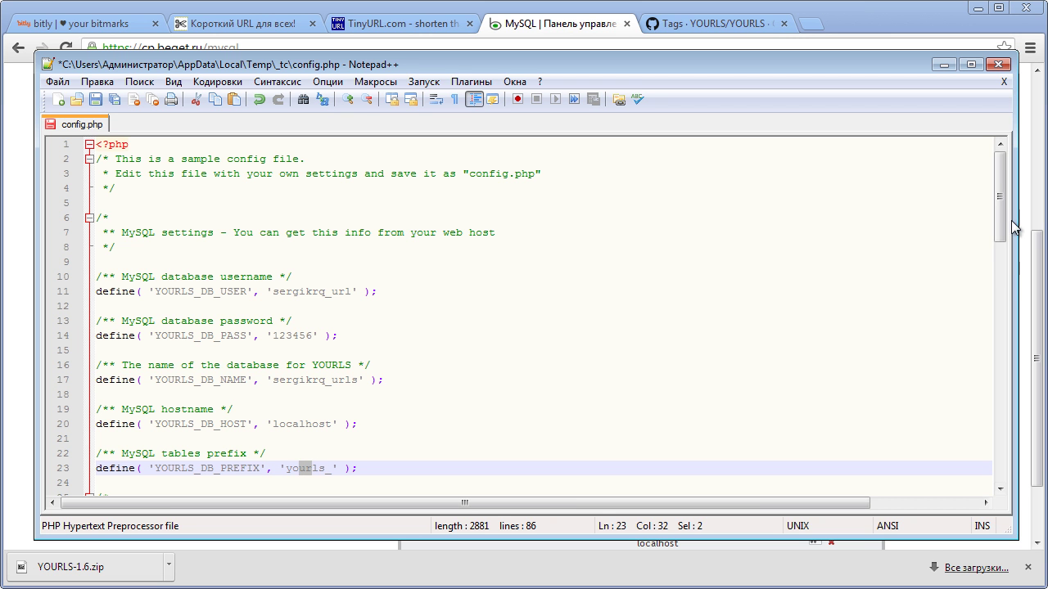
drag(1002, 223, 1001, 254)
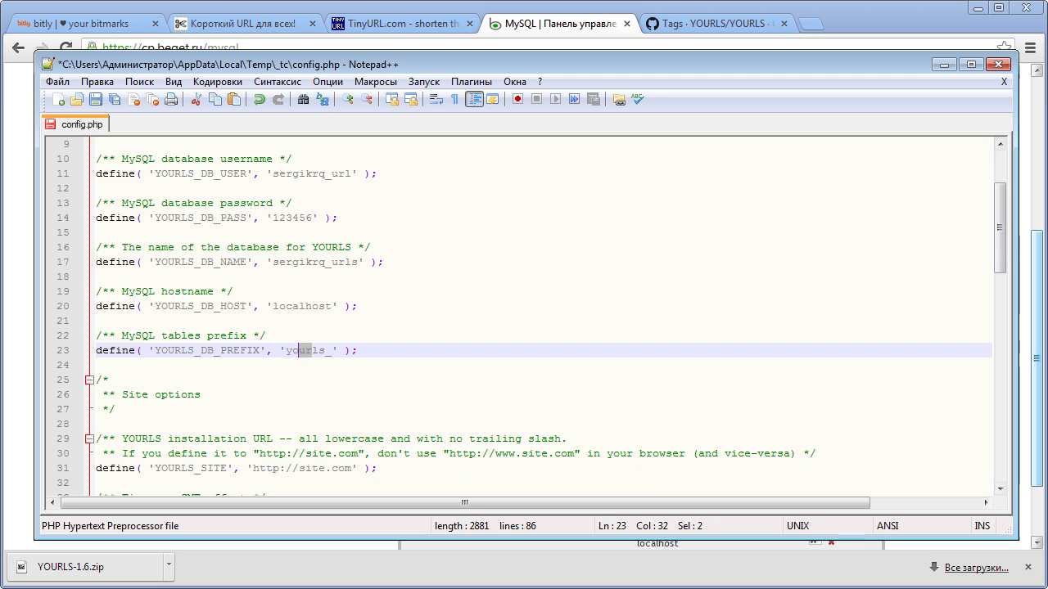
drag(1001, 254, 1001, 271)
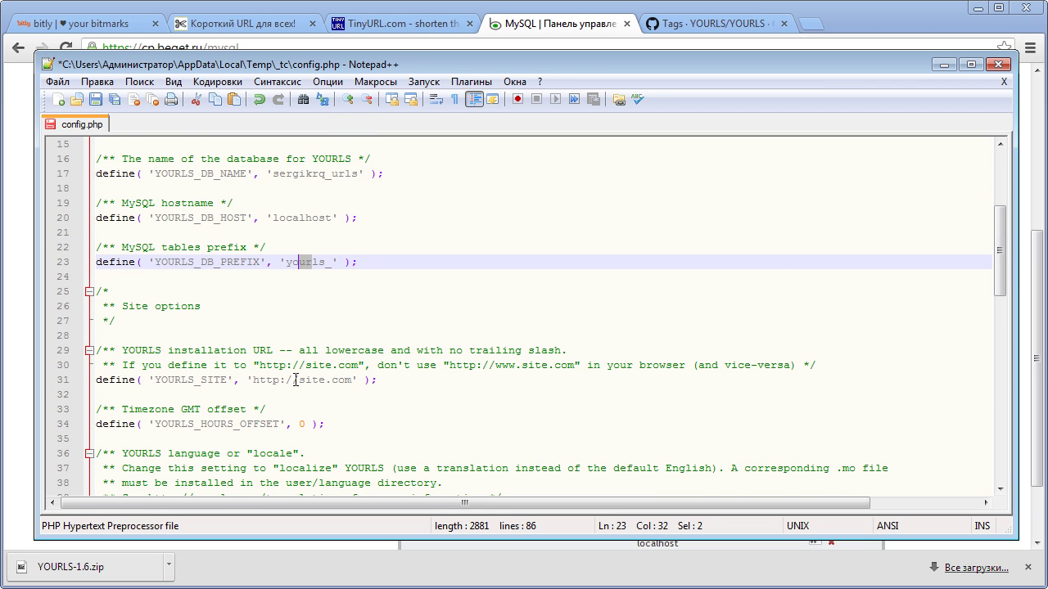
drag(299, 379, 352, 379)
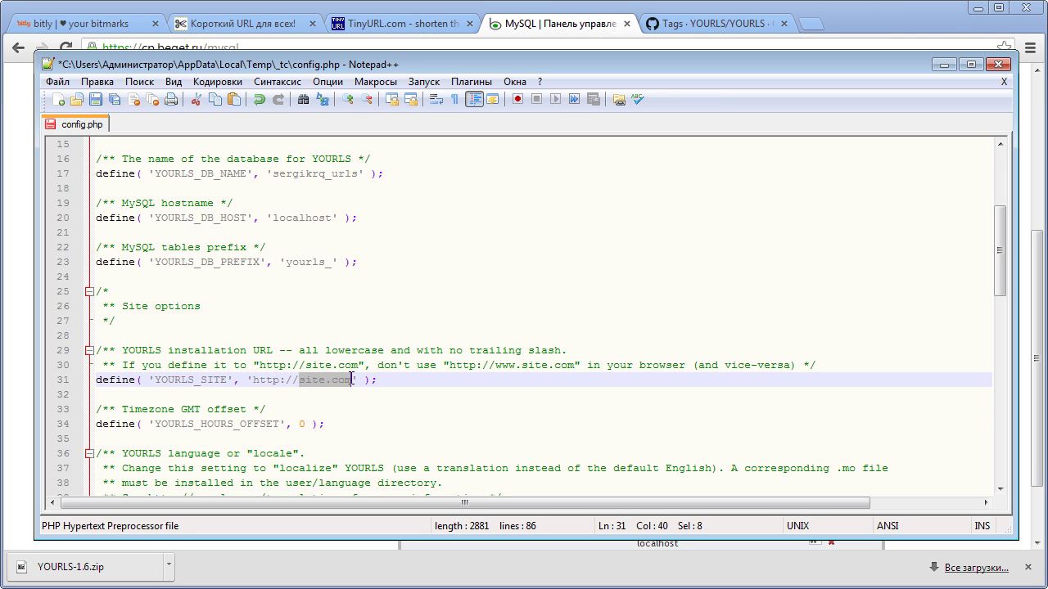
key(BackSpace)
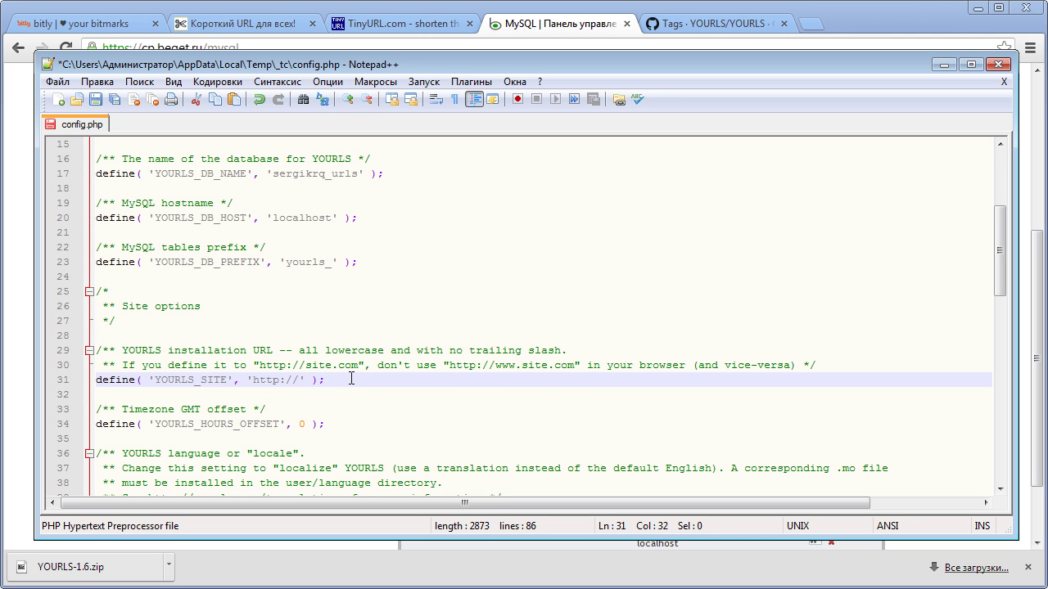
text(patin.ru/url)
drag(461, 351, 555, 350)
click(539, 366)
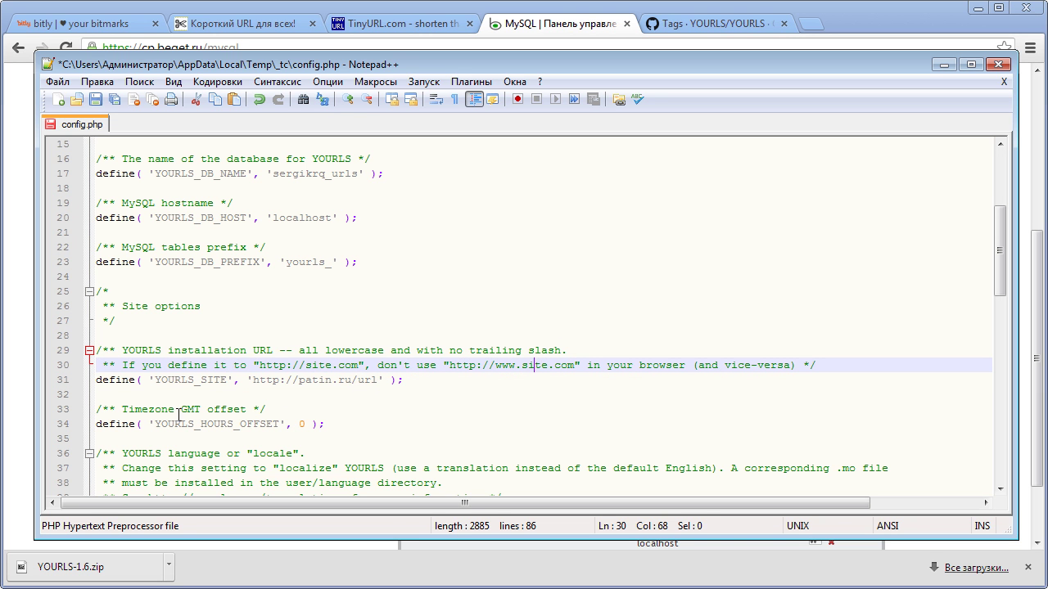
- Change YOURLS_HOURS_OFFSET from 0 to +4
click(304, 425)
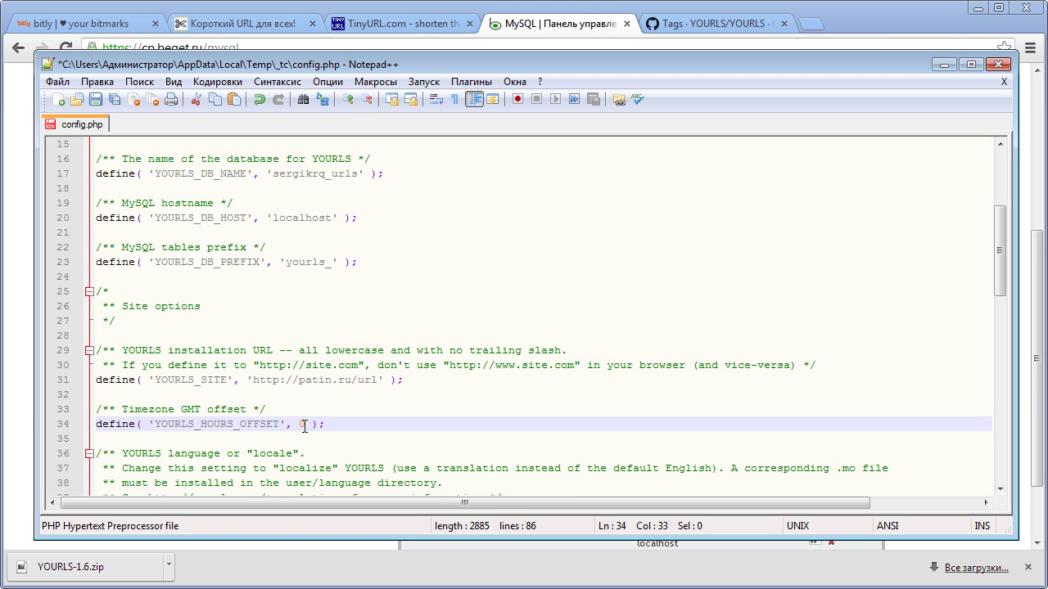
key(BackSpace)
text(+)
text(6)
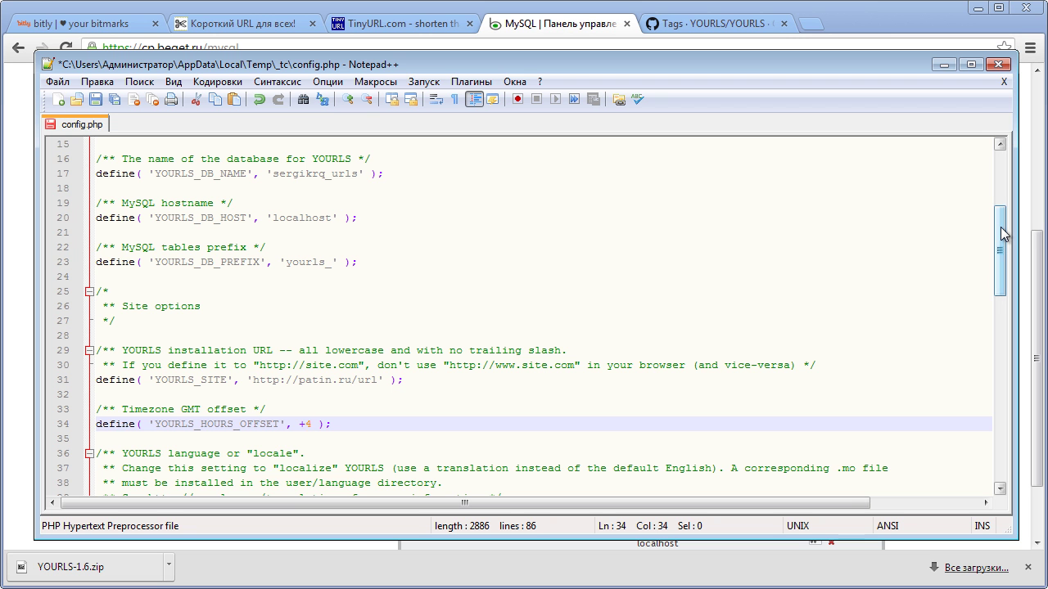
drag(1004, 234, 1000, 279)
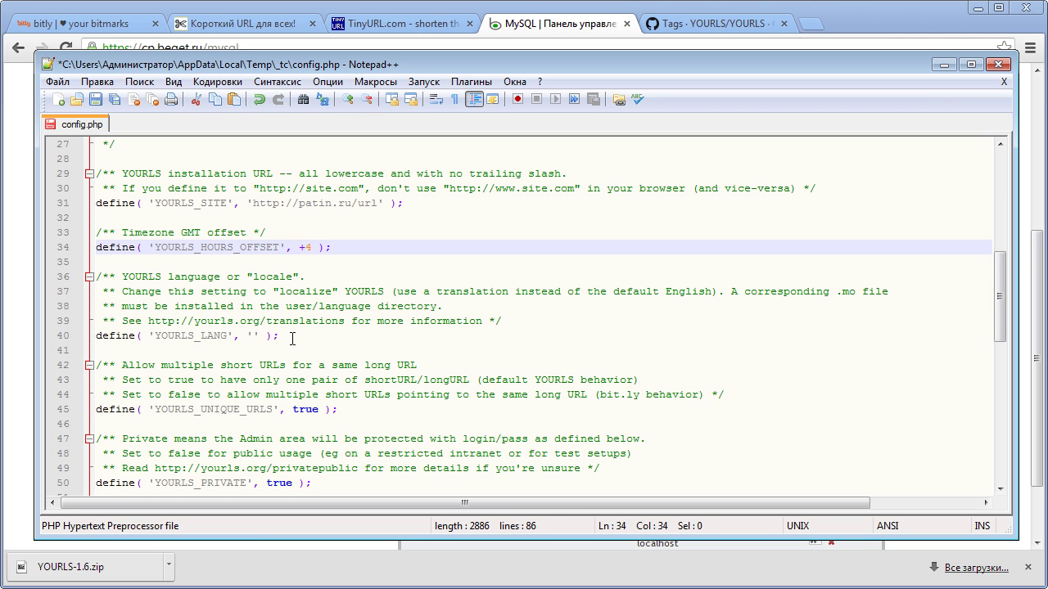
- Change YOURLS_UNIQUE_URLS from true to false in config.php
drag(292, 338, 175, 321)
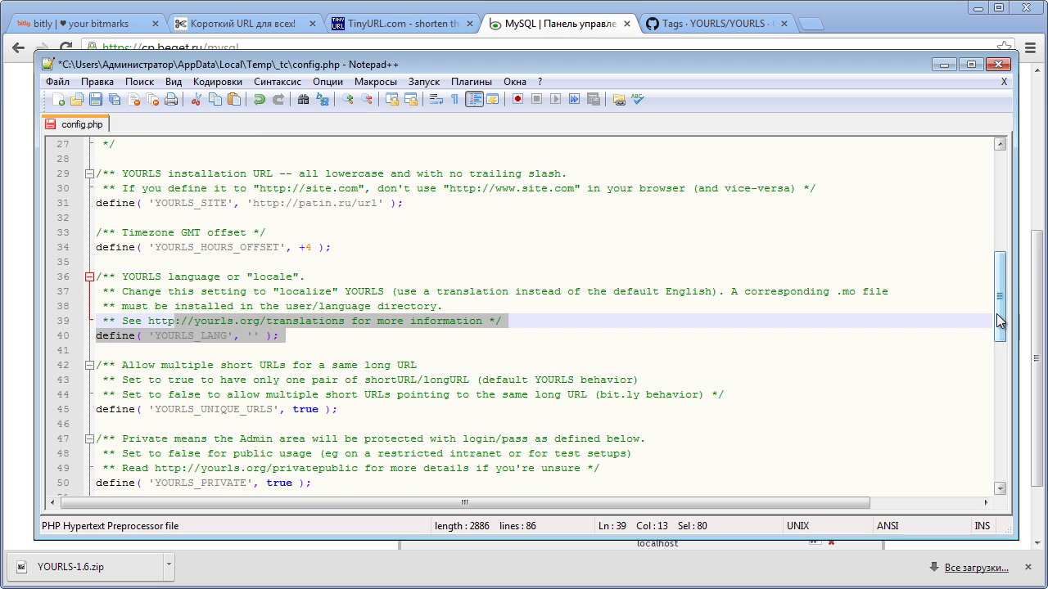
drag(999, 321, 999, 339)
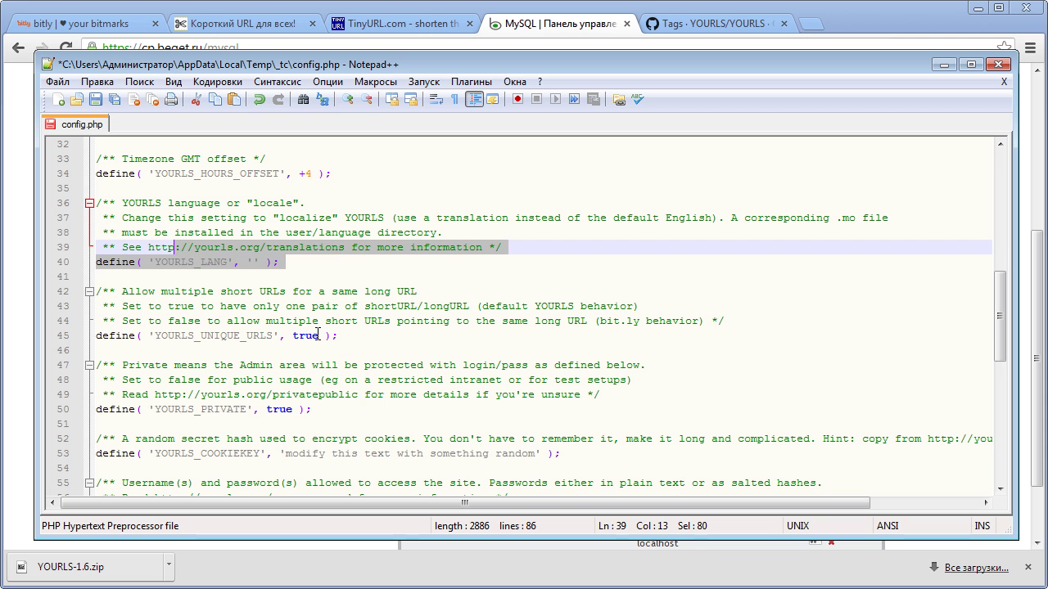
click(303, 335)
double_click(304, 335)
text(а)
double_click(295, 335)
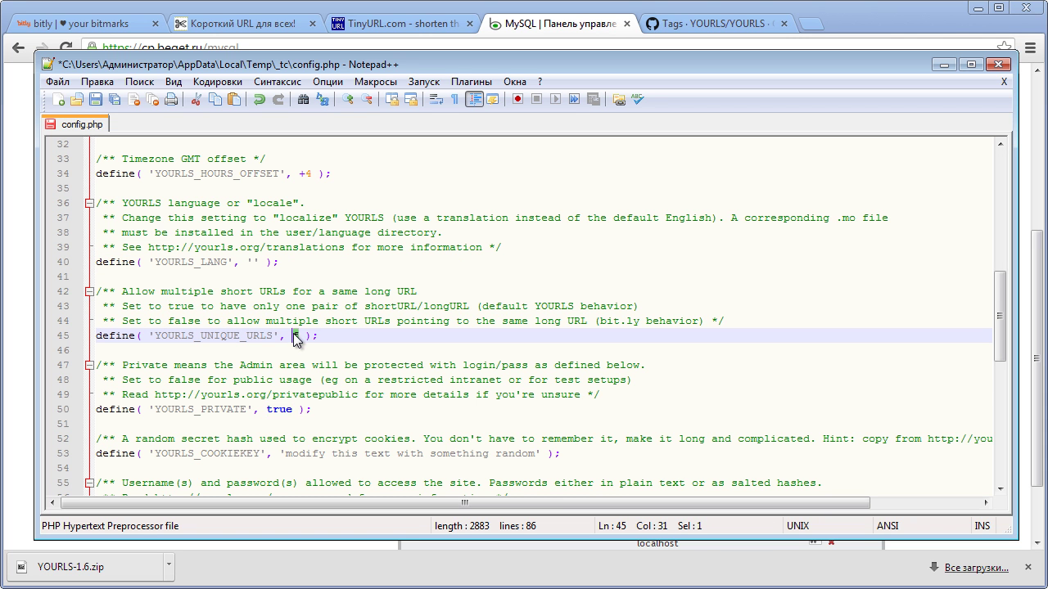
text(false)
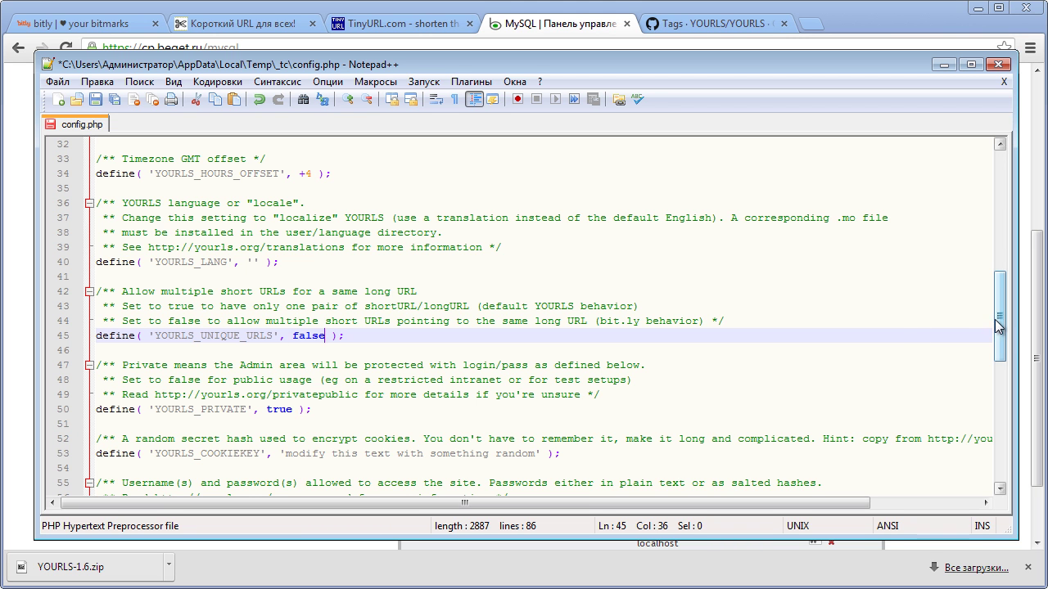
drag(1002, 322, 1001, 337)
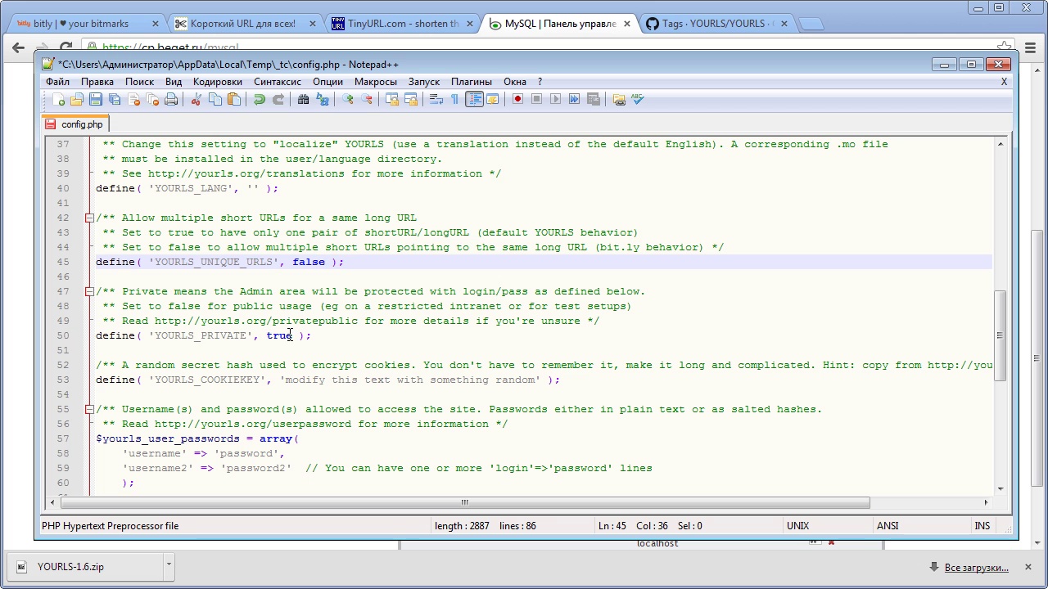
- Check the YOURLS_PRIVATE setting and leave it at true
drag(290, 335, 266, 336)
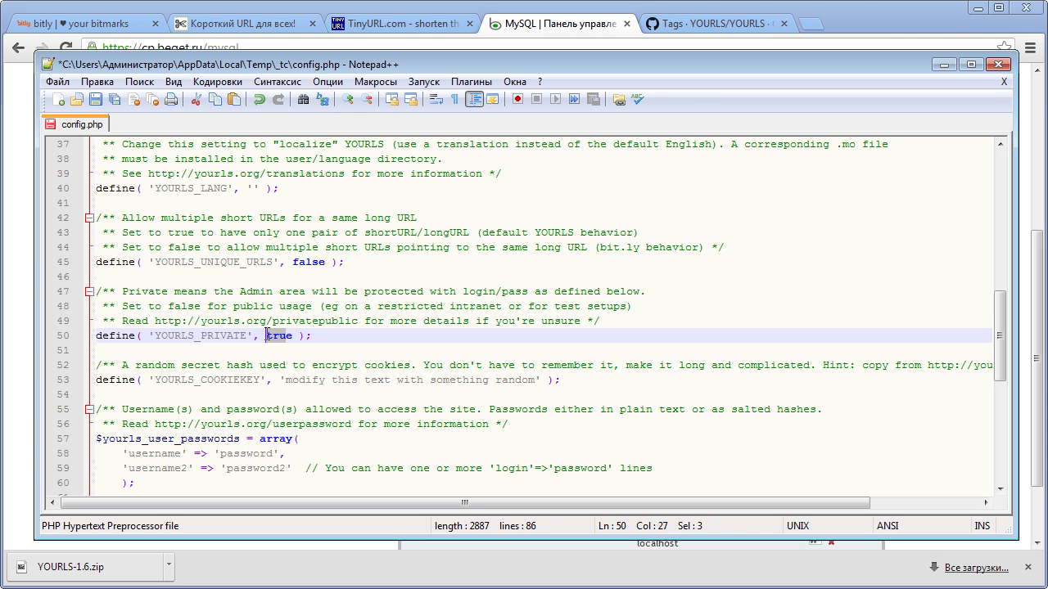
click(292, 306)
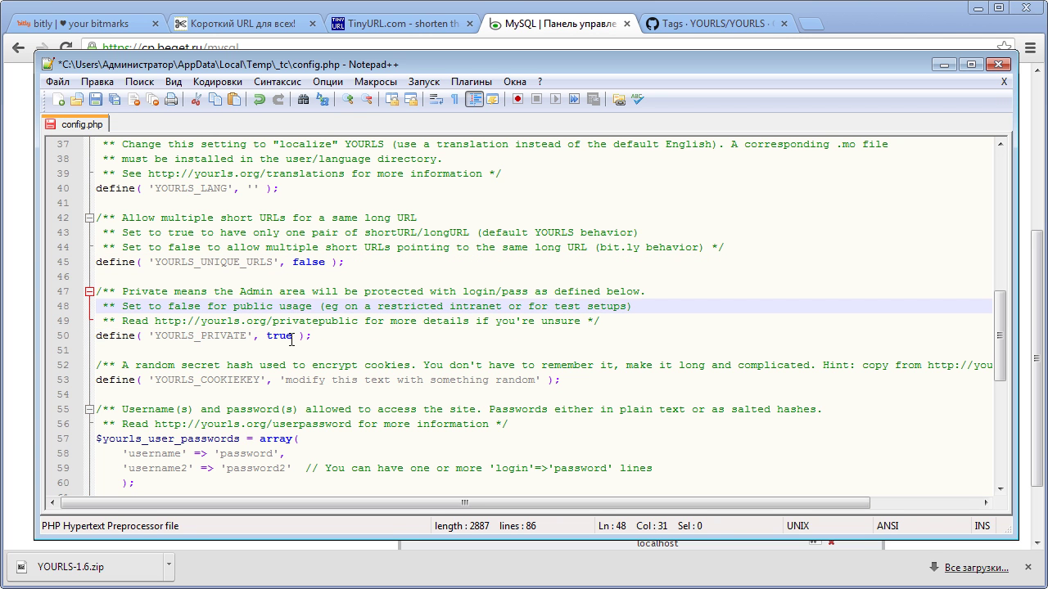
drag(294, 335, 269, 336)
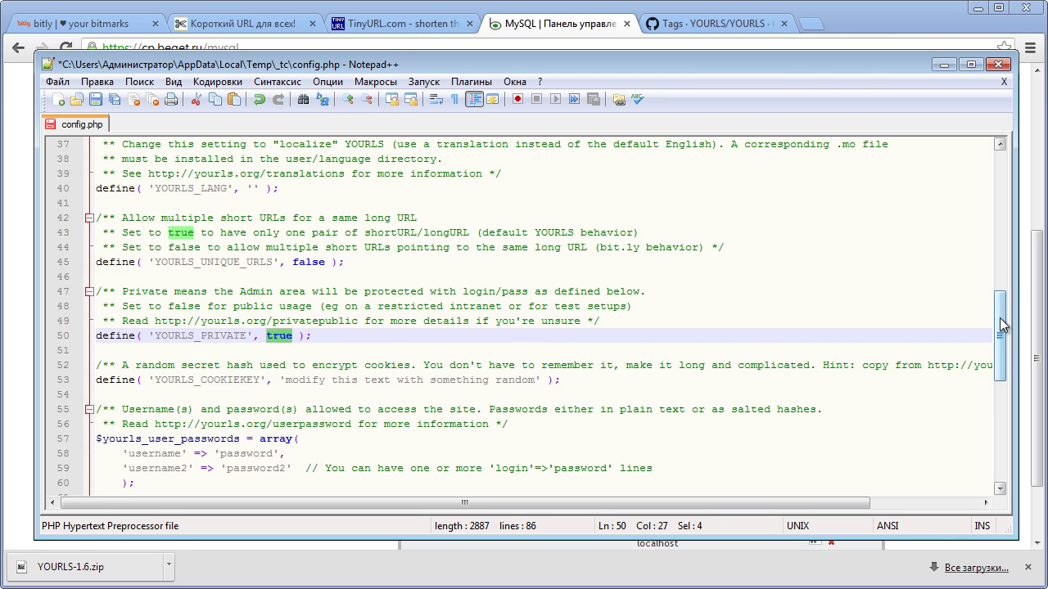
drag(1002, 325, 1002, 362)
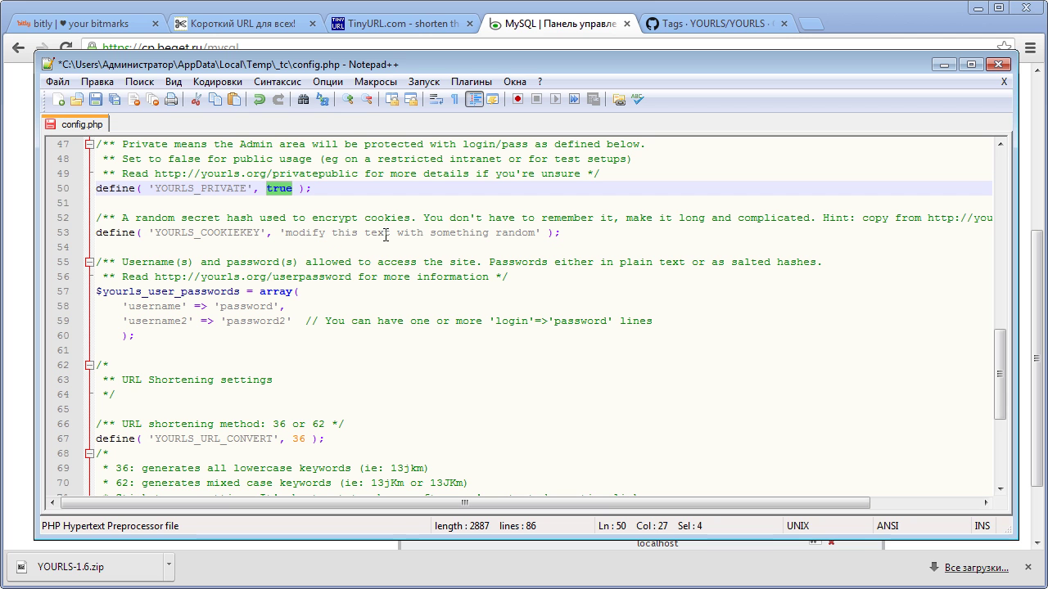
- Add random characters to the YOURLS_COOKIEKEY value
click(456, 232)
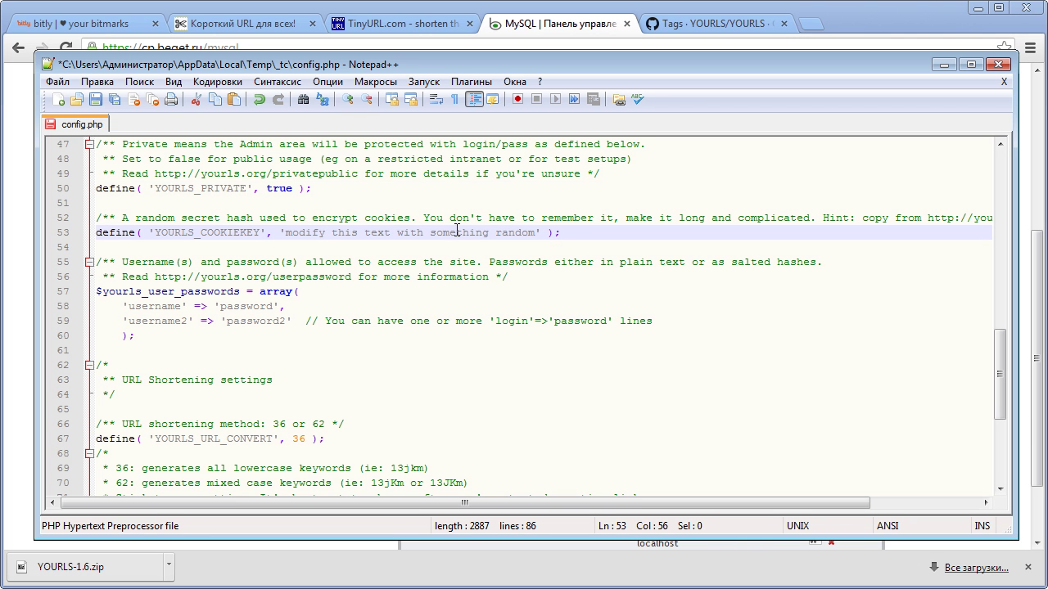
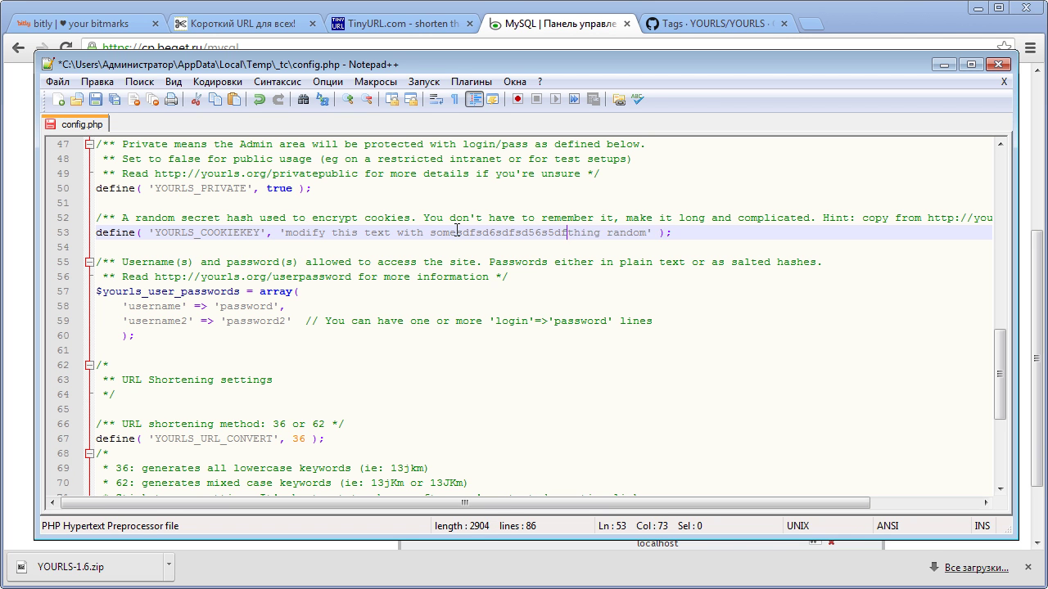
drag(1005, 363, 1005, 374)
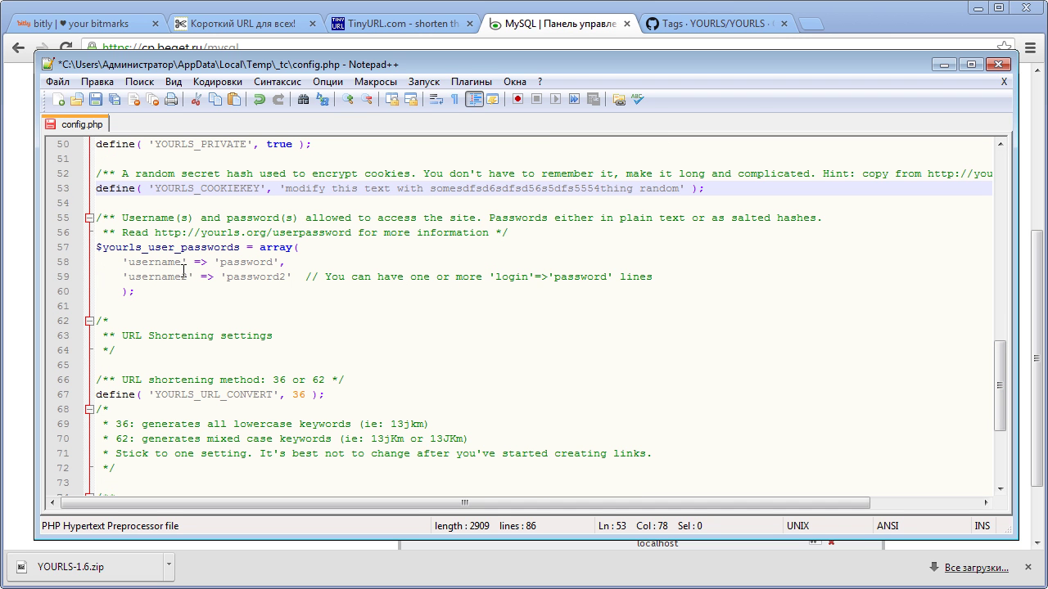
- Delete the second sample user entry and the comma after the first password
click(182, 262)
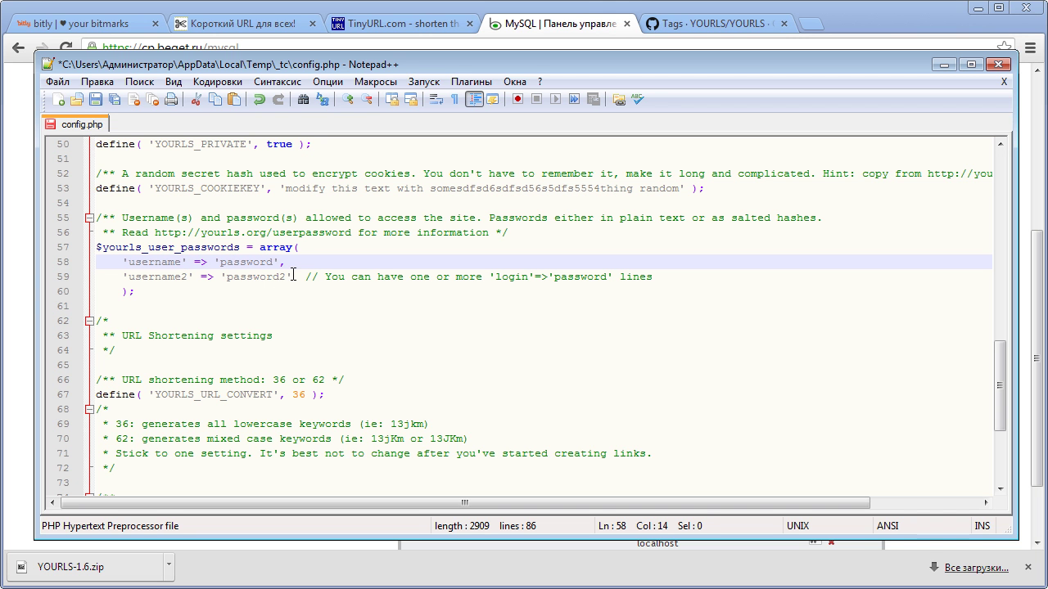
drag(293, 277, 120, 276)
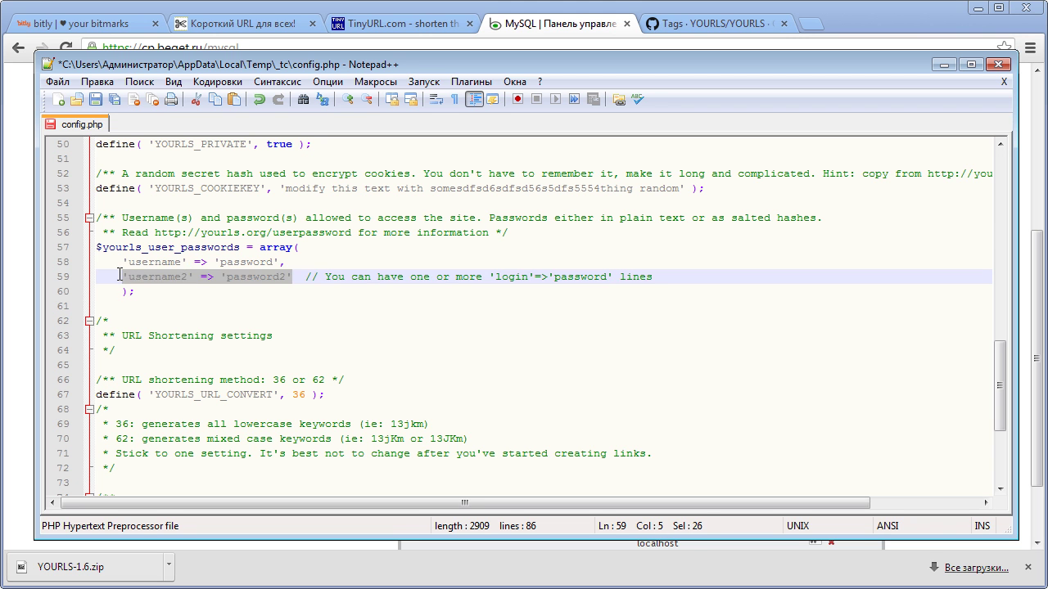
key(Delete)
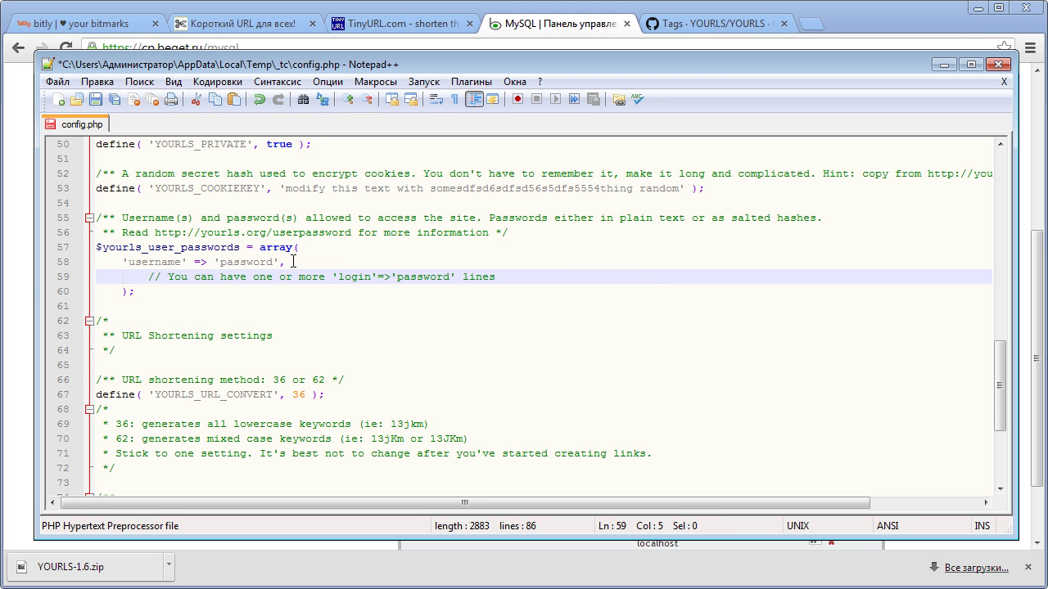
click(293, 261)
key(BackSpace)
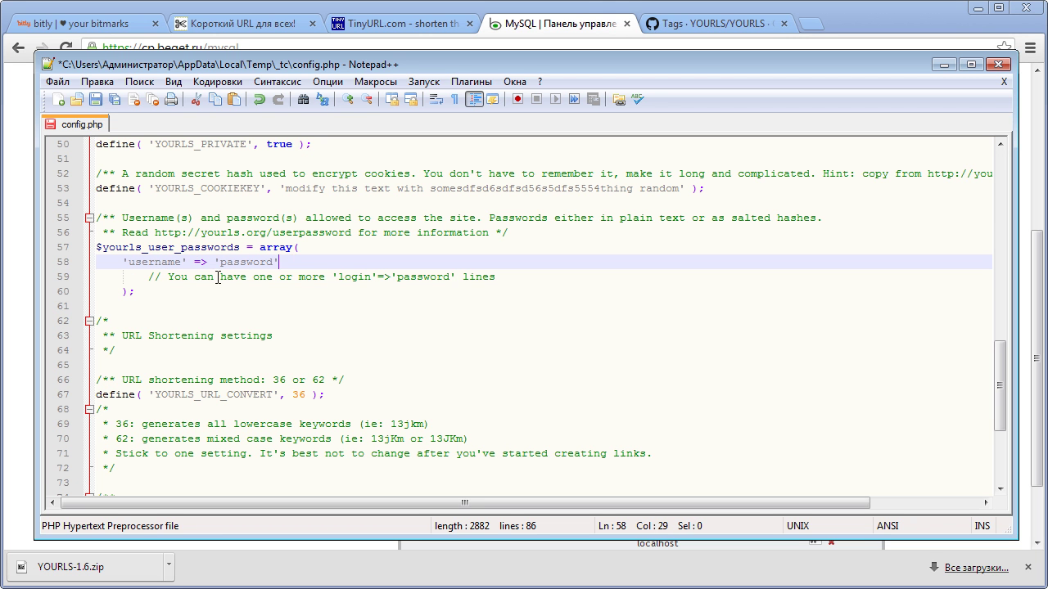
- Replace the placeholder login with the admin's own username and password
drag(179, 262, 130, 262)
text(s)
key(shift+Left)
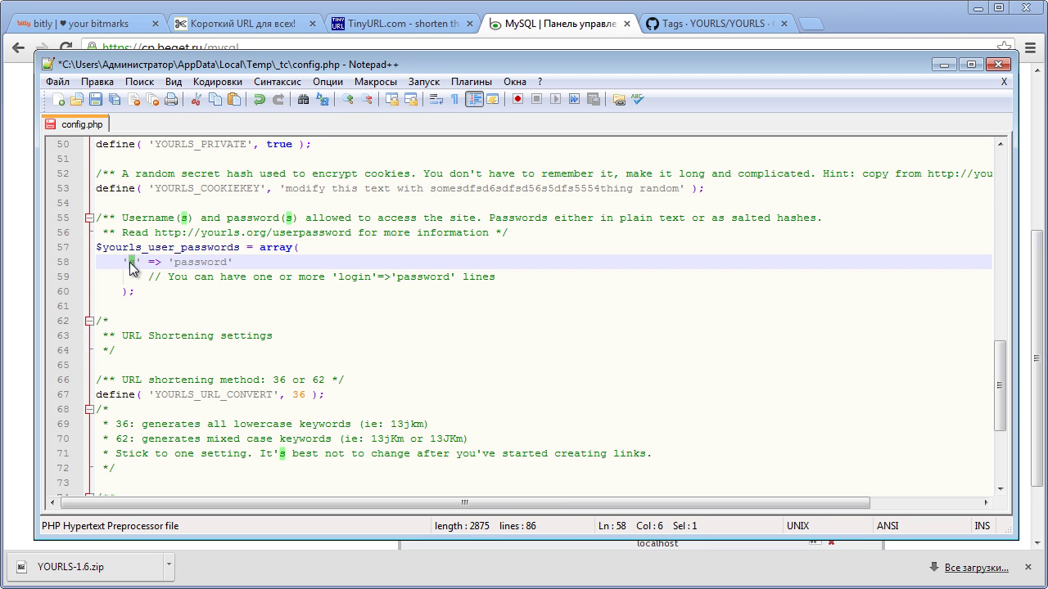
text(serg)
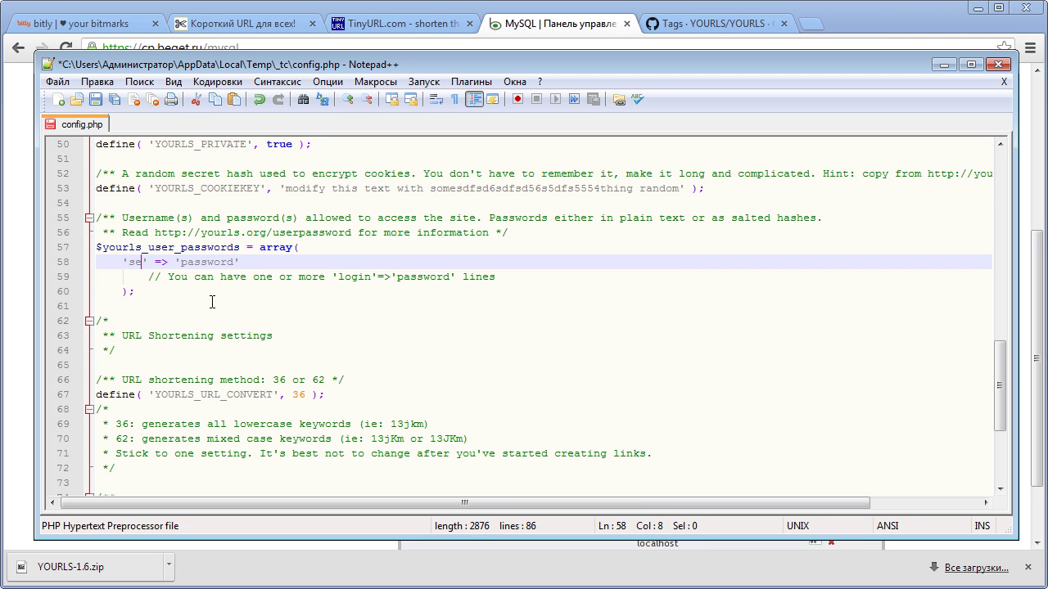
text(ey)
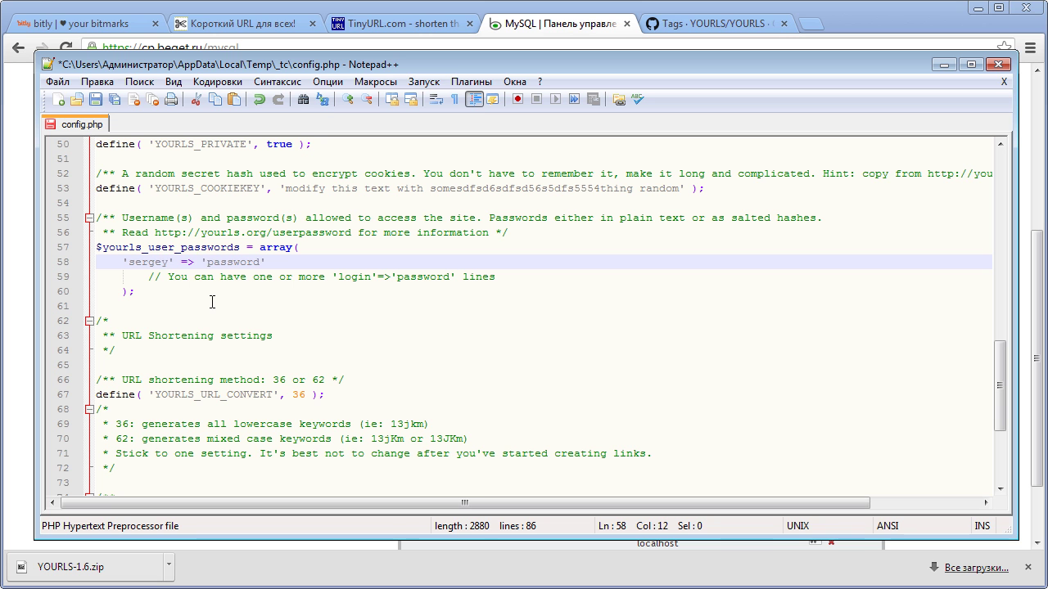
drag(206, 262, 260, 262)
key(Delete)
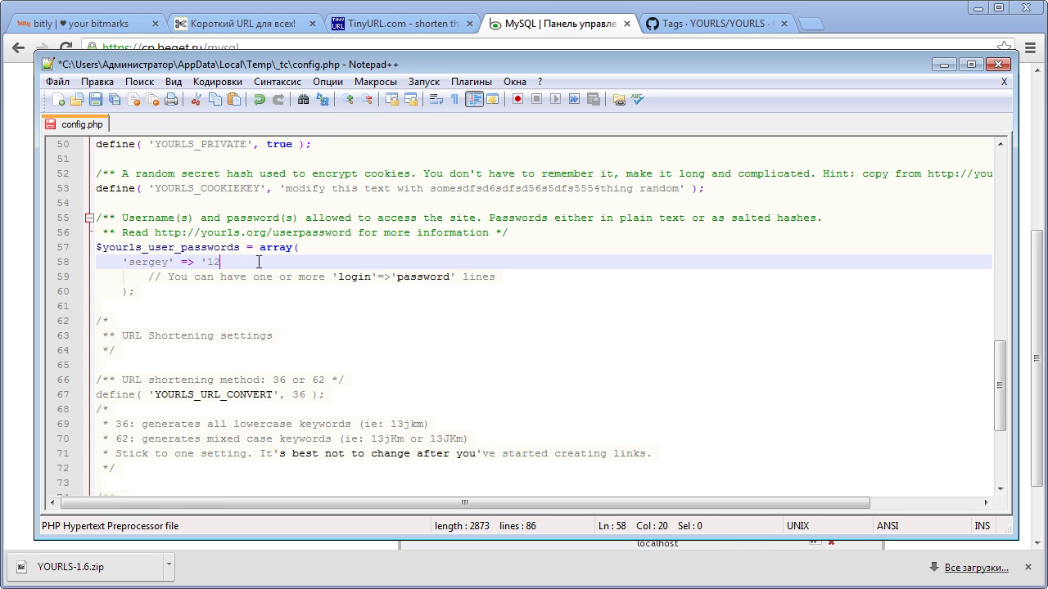
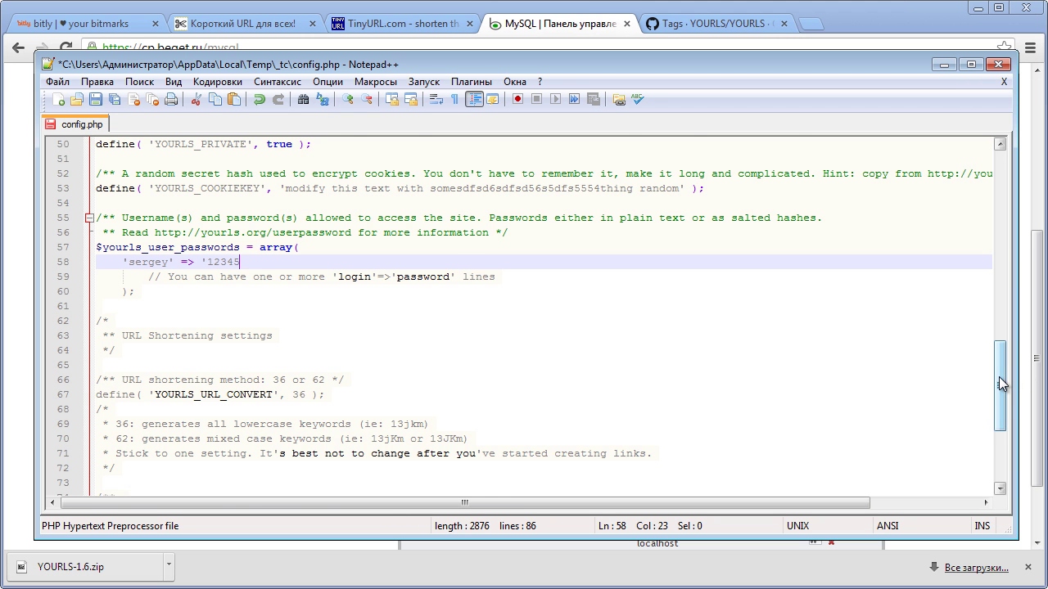
drag(998, 378, 995, 399)
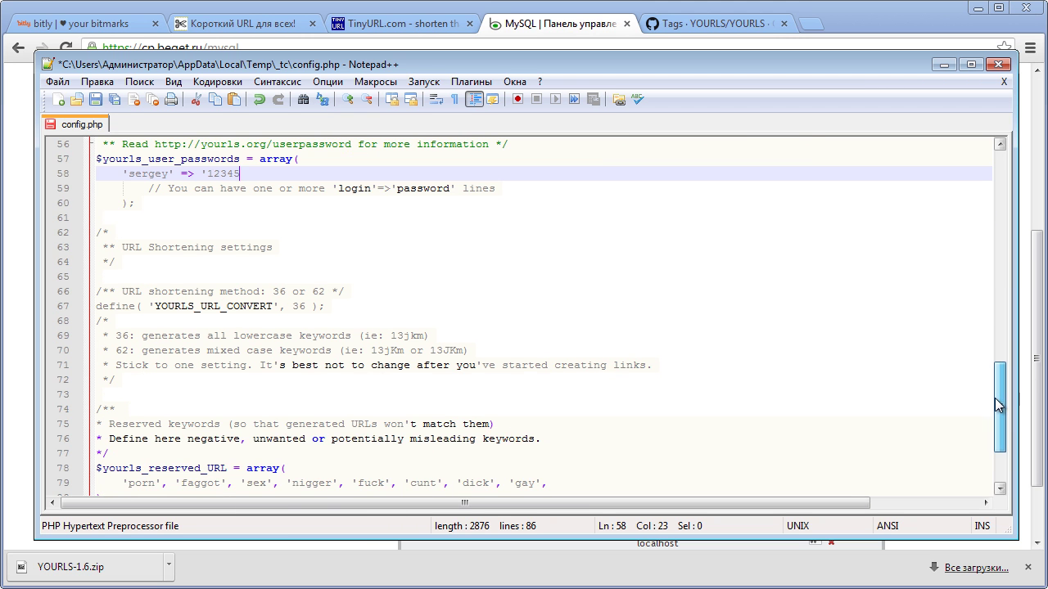
text(')
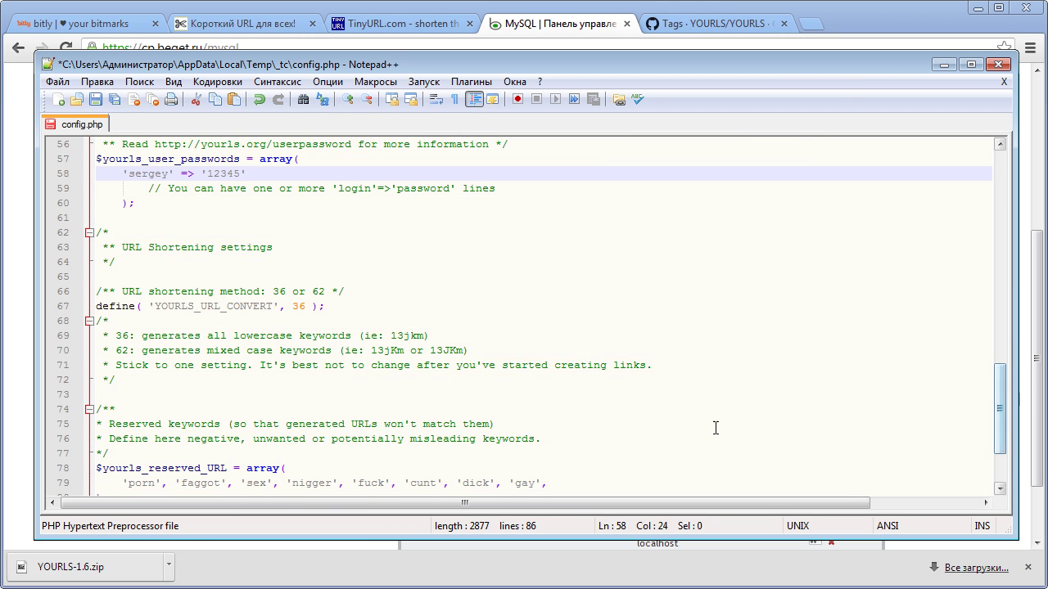
- Review the URL_CONVERT setting, leaving the shortening method at 36
click(161, 292)
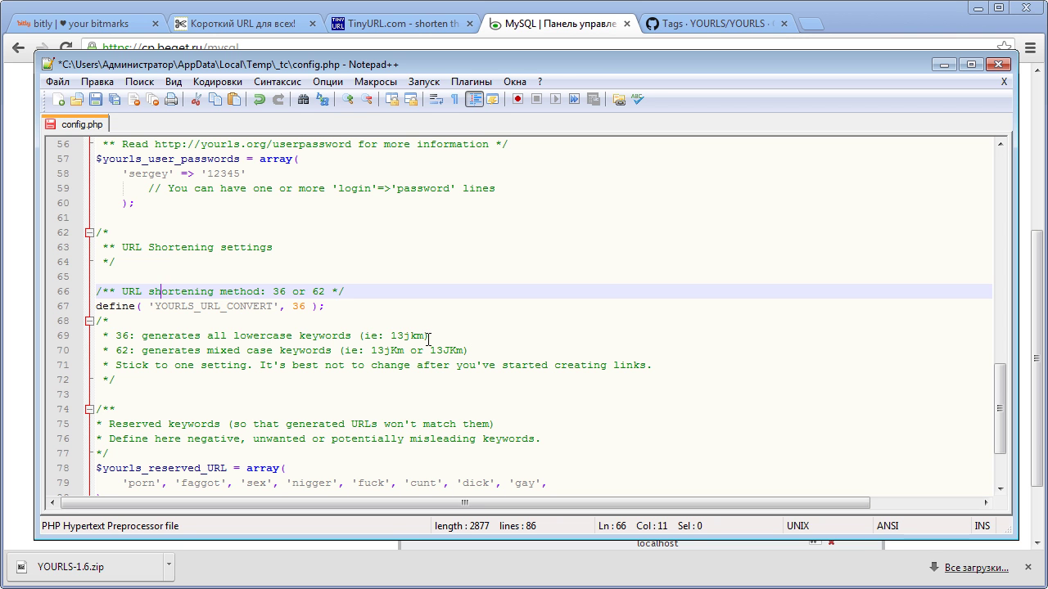
drag(426, 336, 391, 336)
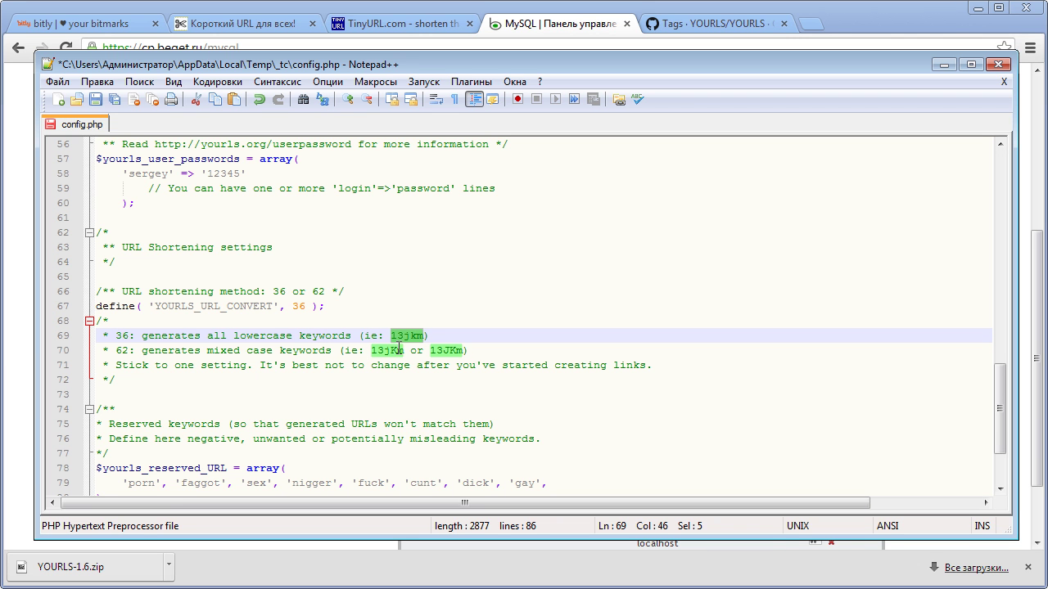
click(295, 307)
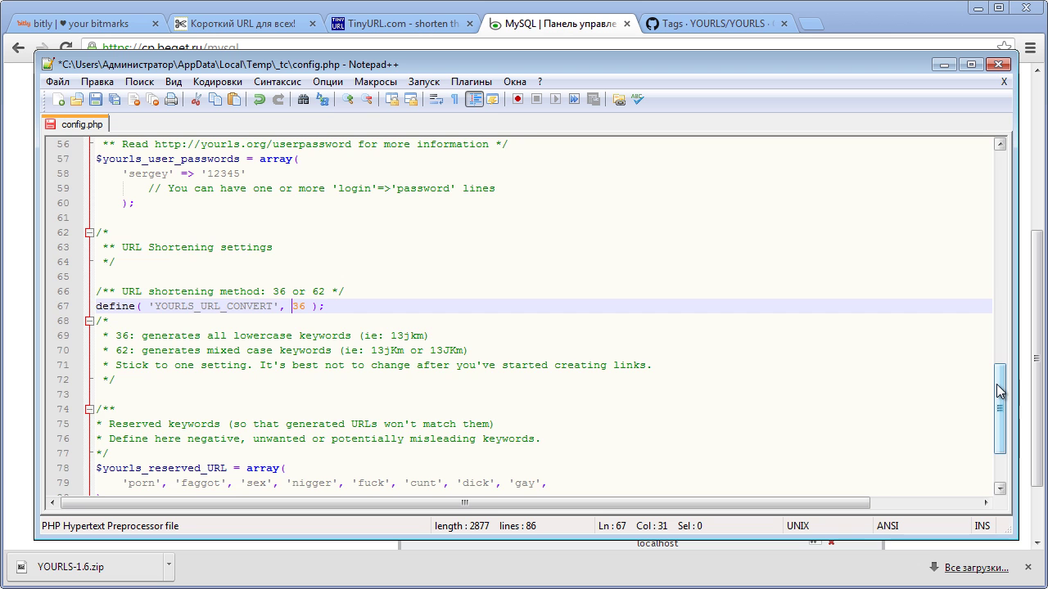
drag(1000, 391, 999, 415)
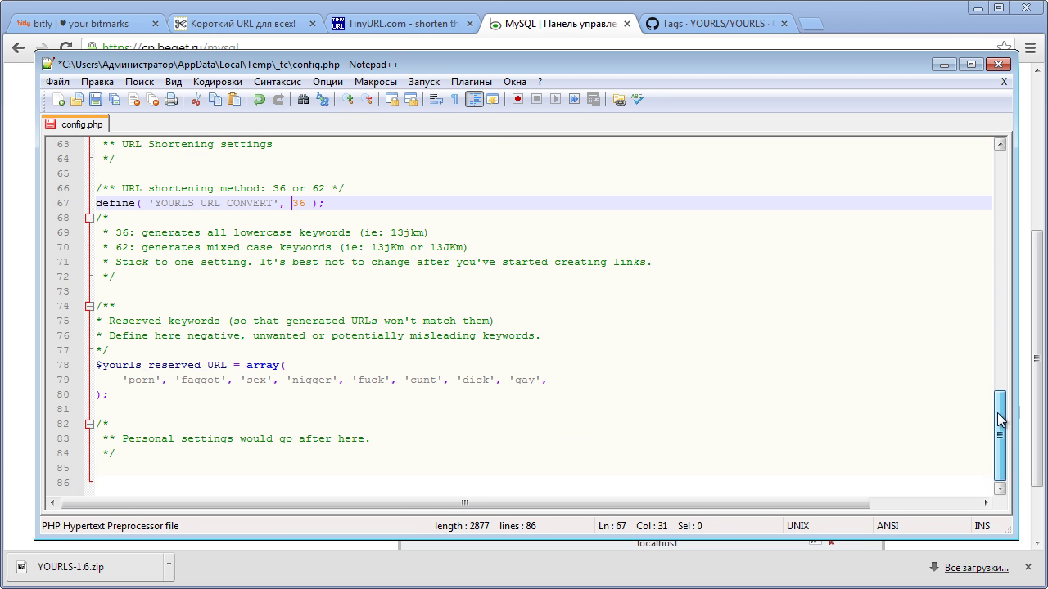
- Leave the reserved keyword list unchanged, then save and close config.php
drag(122, 380, 586, 385)
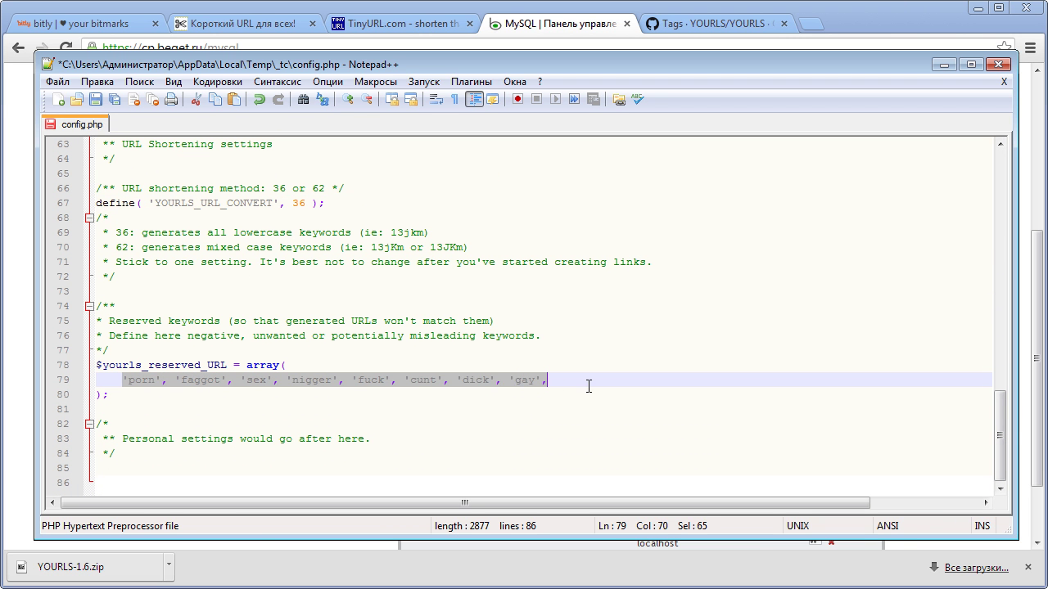
click(587, 385)
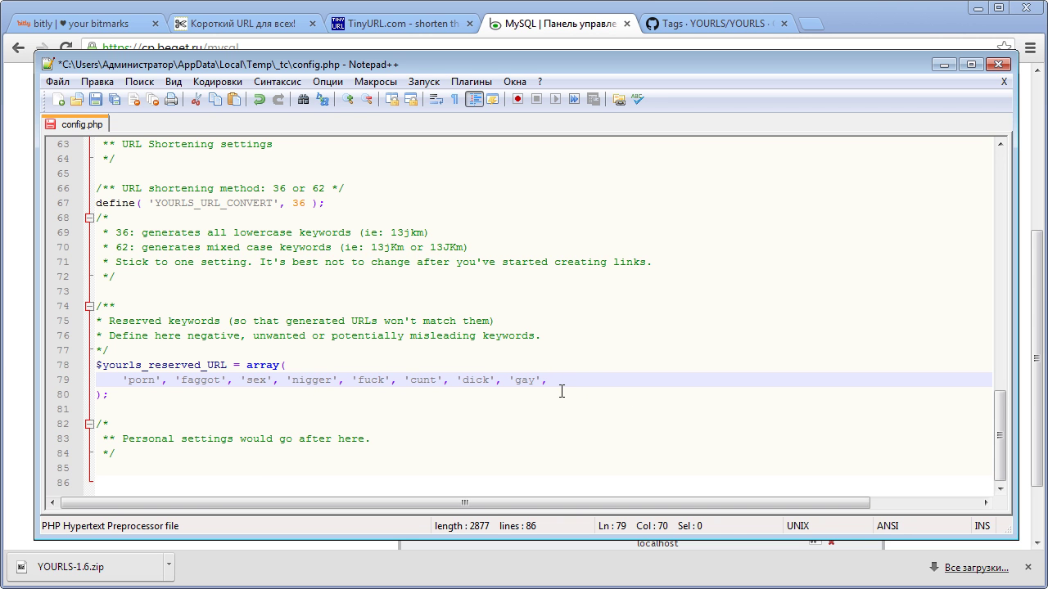
key(ctrl+s)
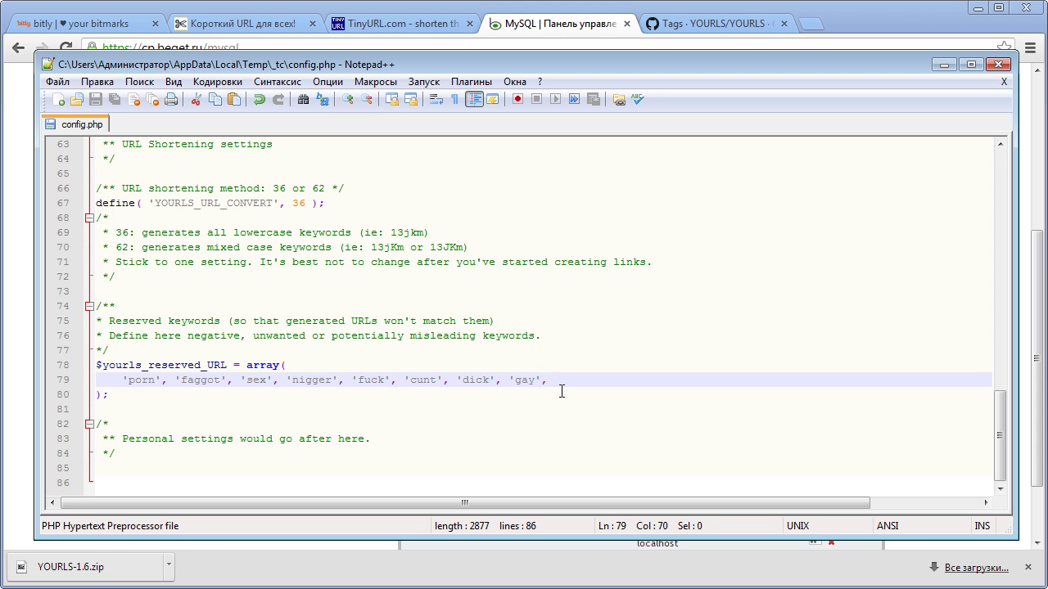
click(1000, 66)
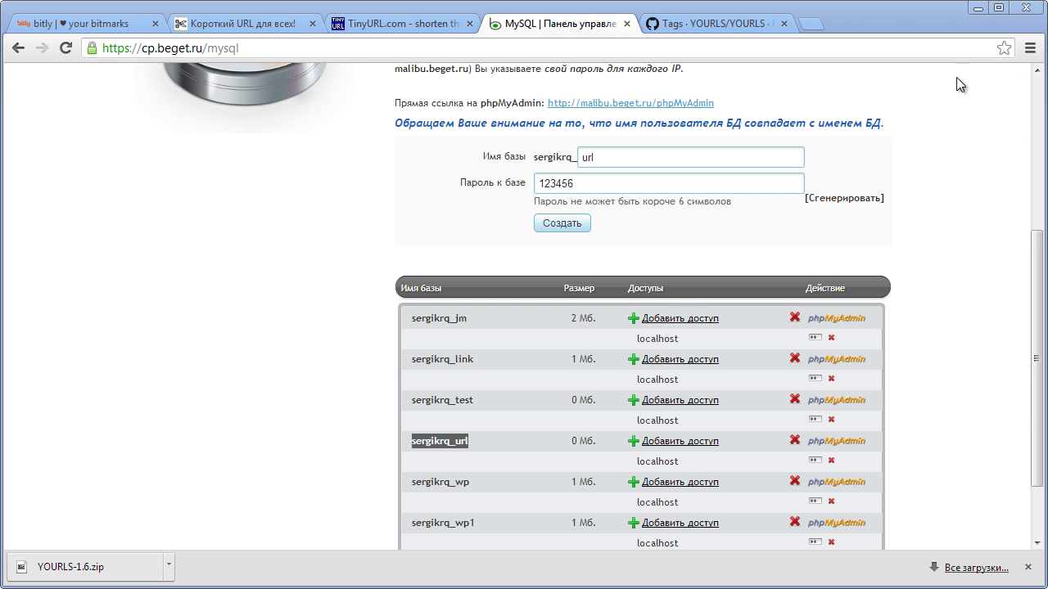
- Upload the edited config.php over the server copy in url/user
click(977, 10)
click(530, 380)
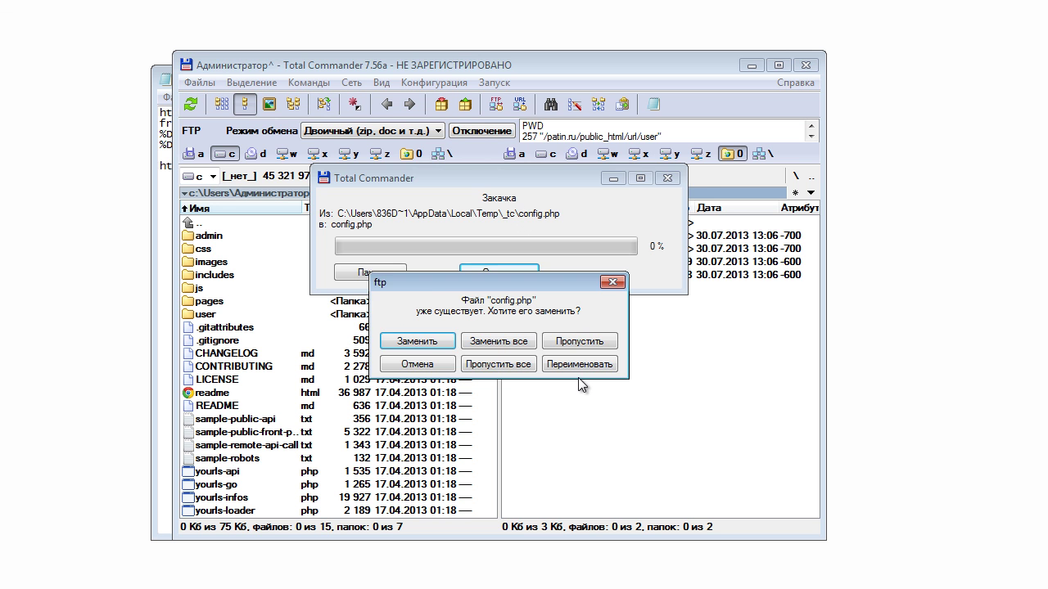
click(417, 340)
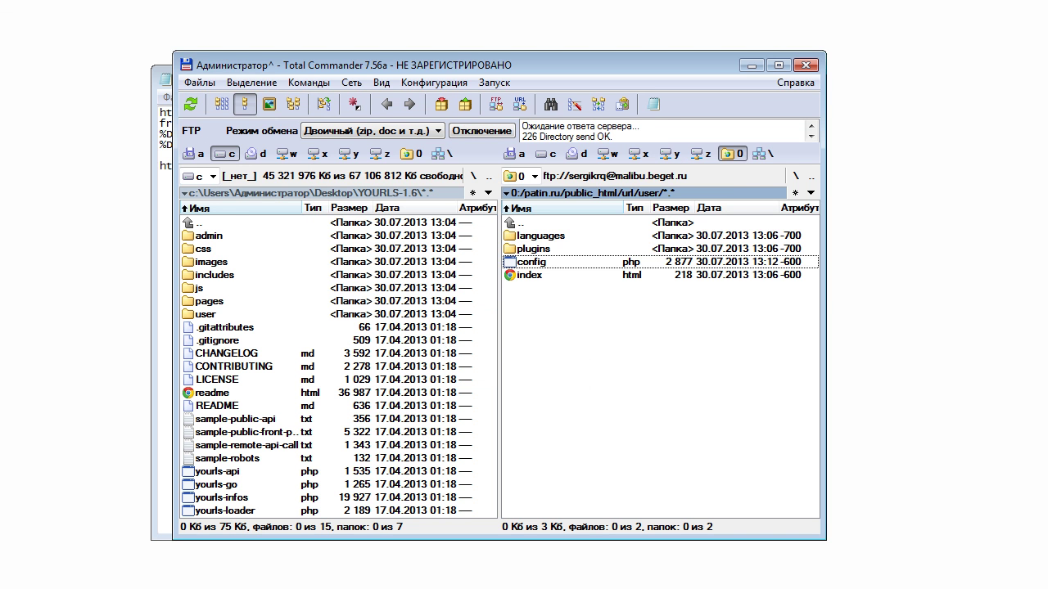
key(alt+Tab)
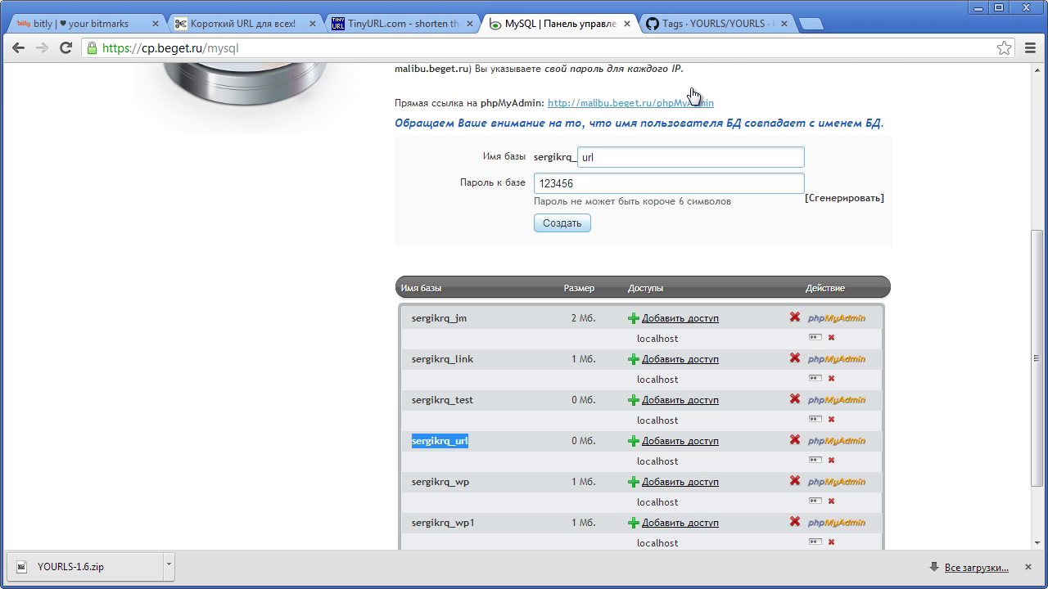
click(806, 26)
- Run the YOURLS installer at patin.ru/url/admin/install.php
text(p)
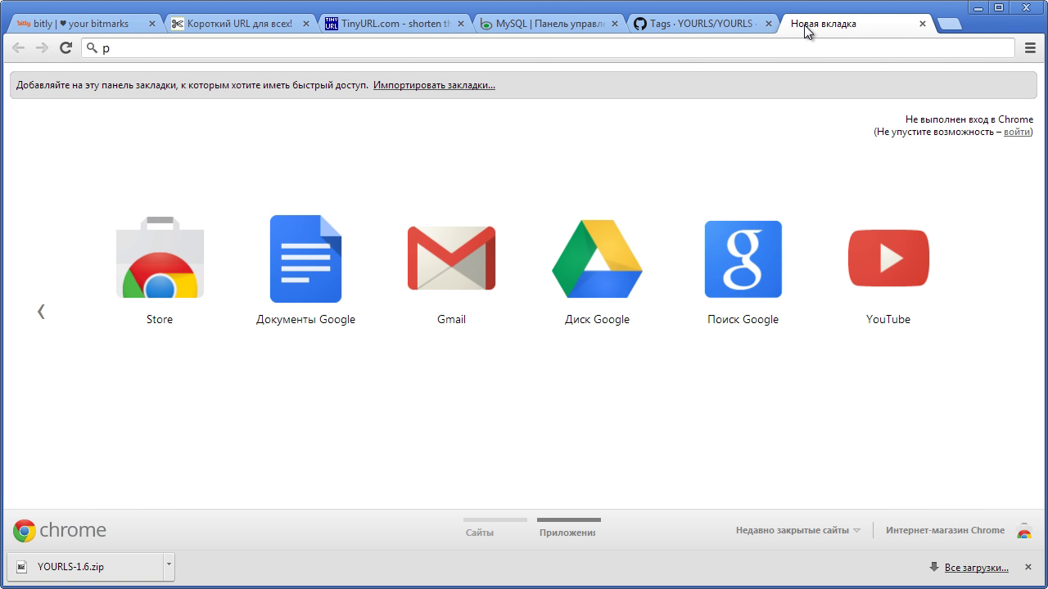
text(atin.ru/url/admin)
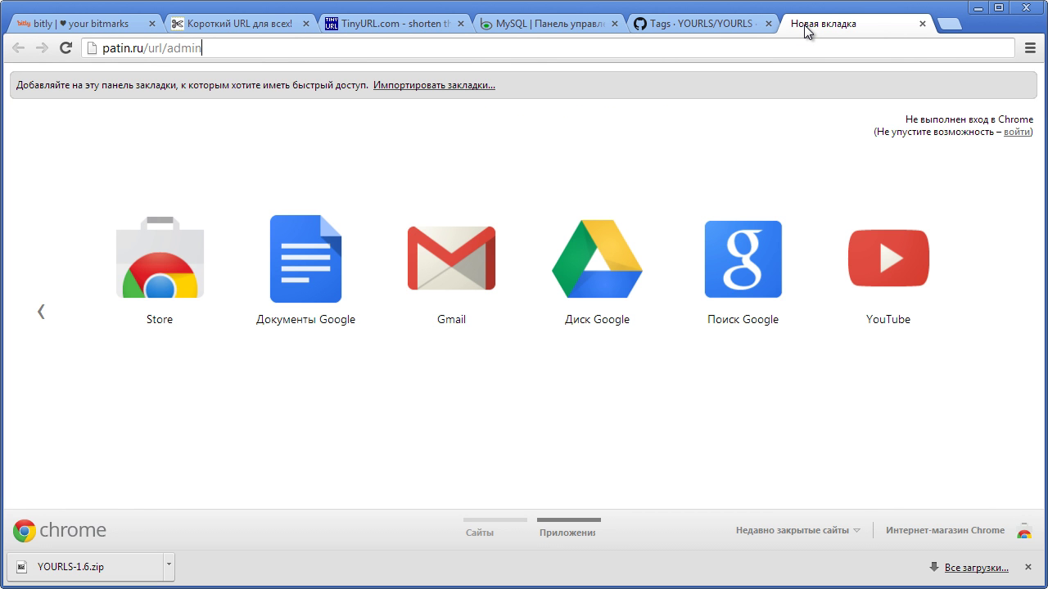
text(/install.php)
key(Return)
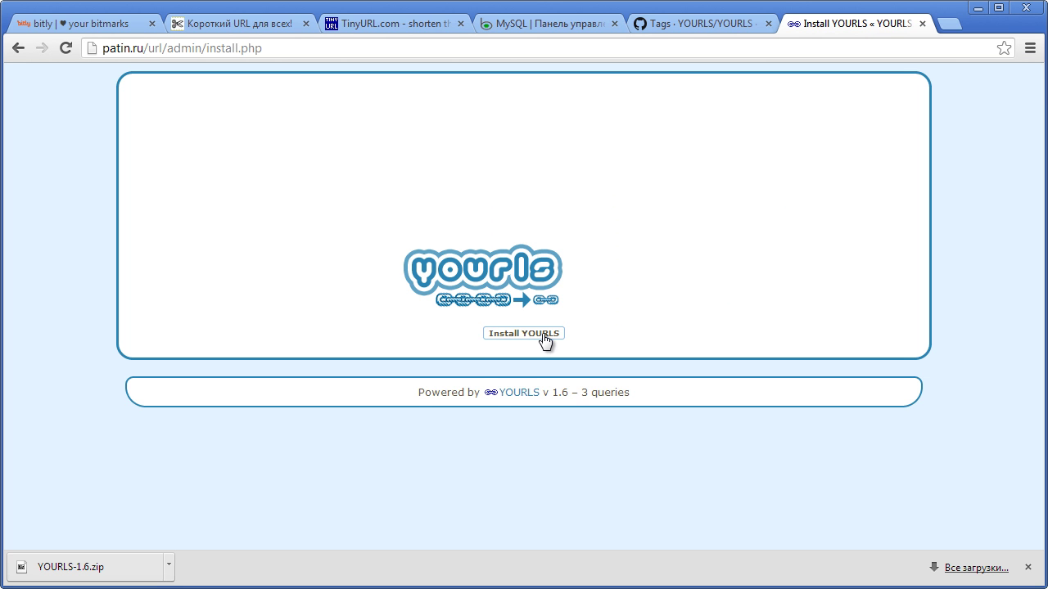
click(544, 338)
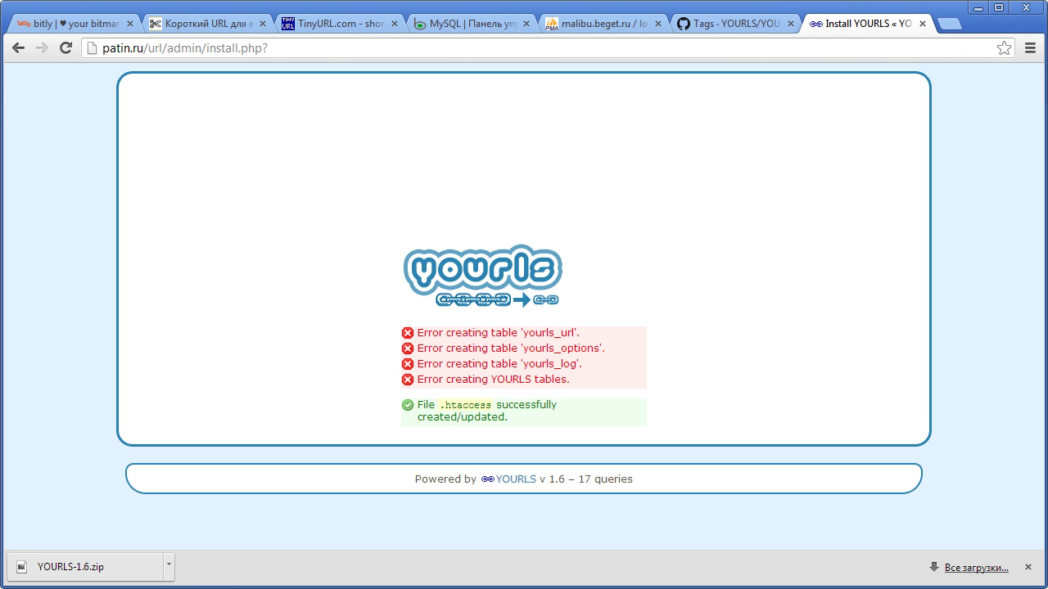
key(alt+Tab)
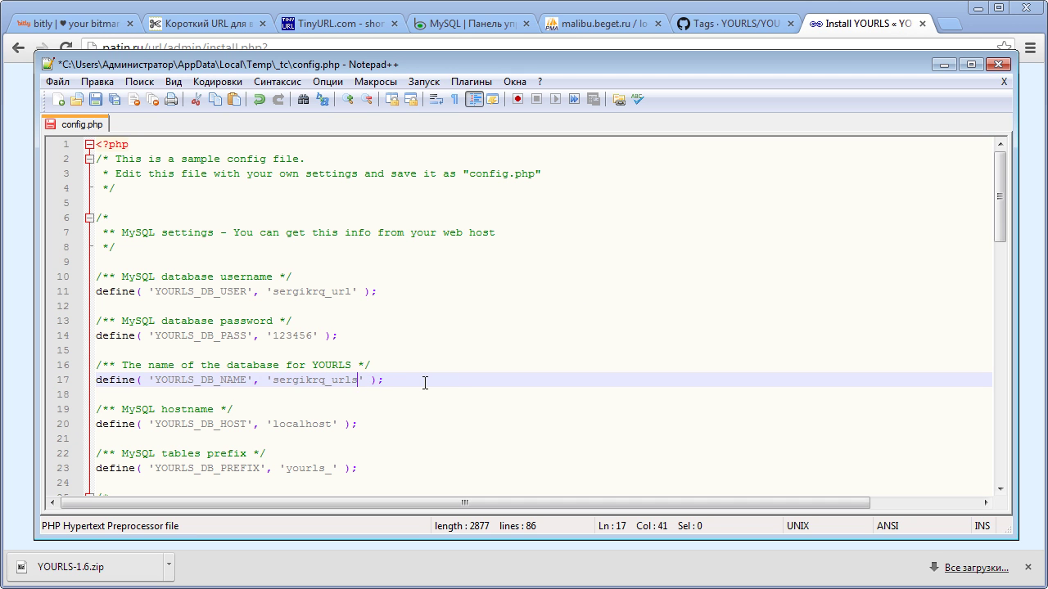
- Remove the stray s from the database name, save, and re-upload config.php over the server copy
key(BackSpace)
key(ctrl+s)
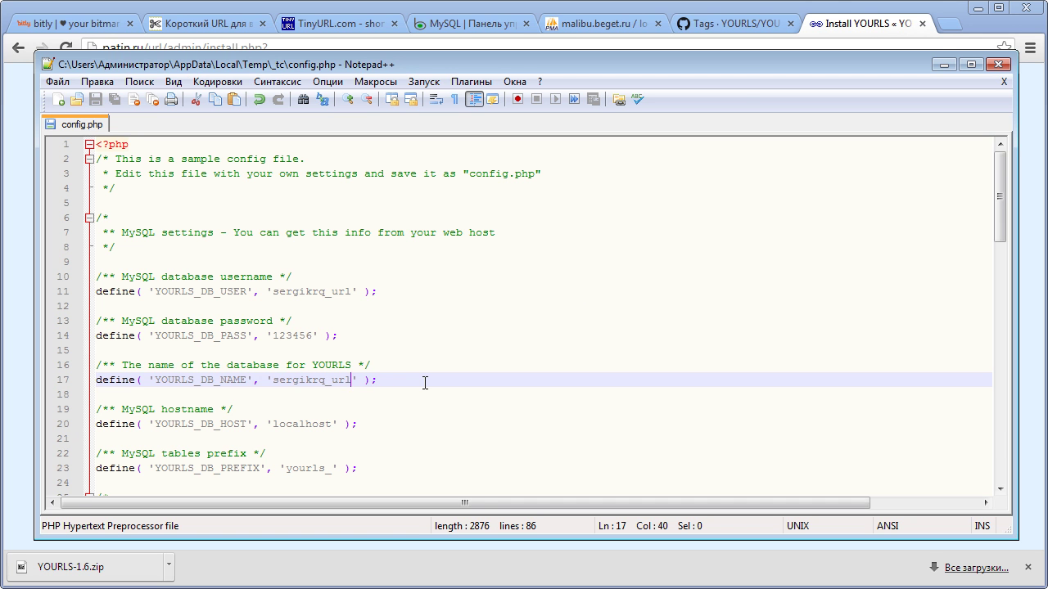
click(997, 65)
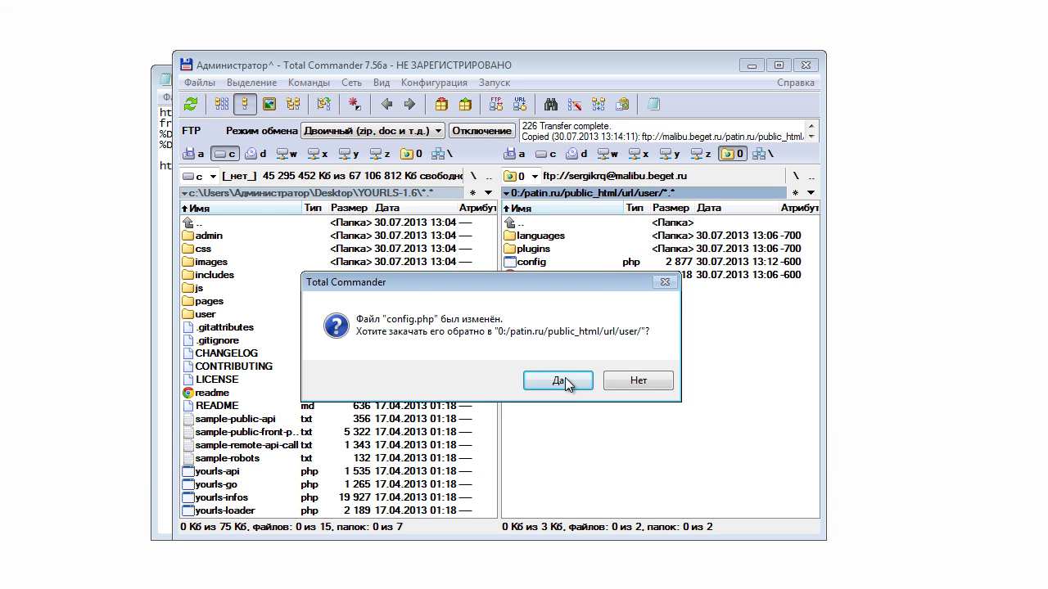
click(566, 382)
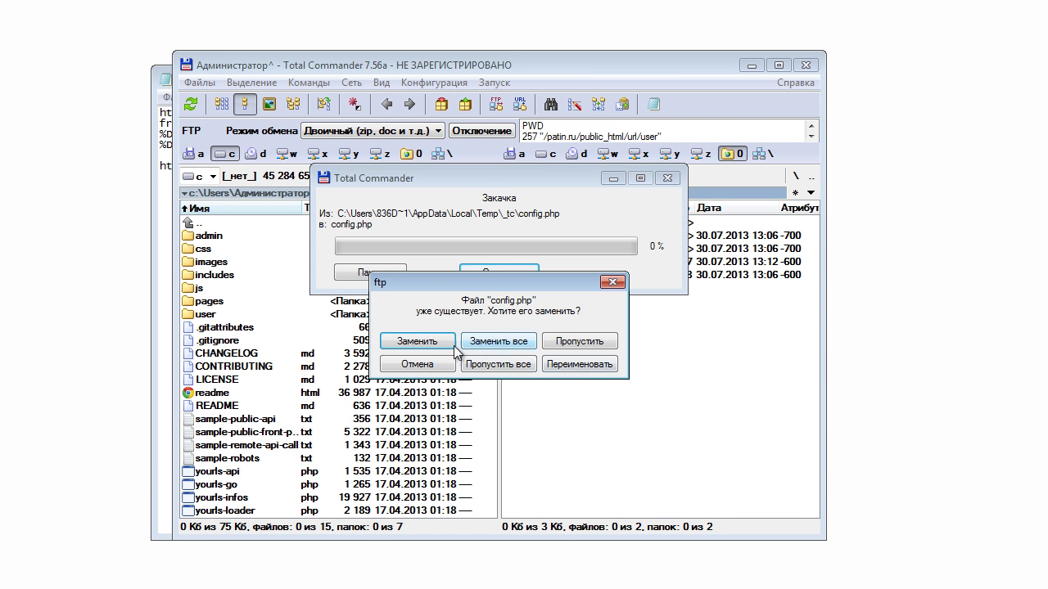
click(435, 344)
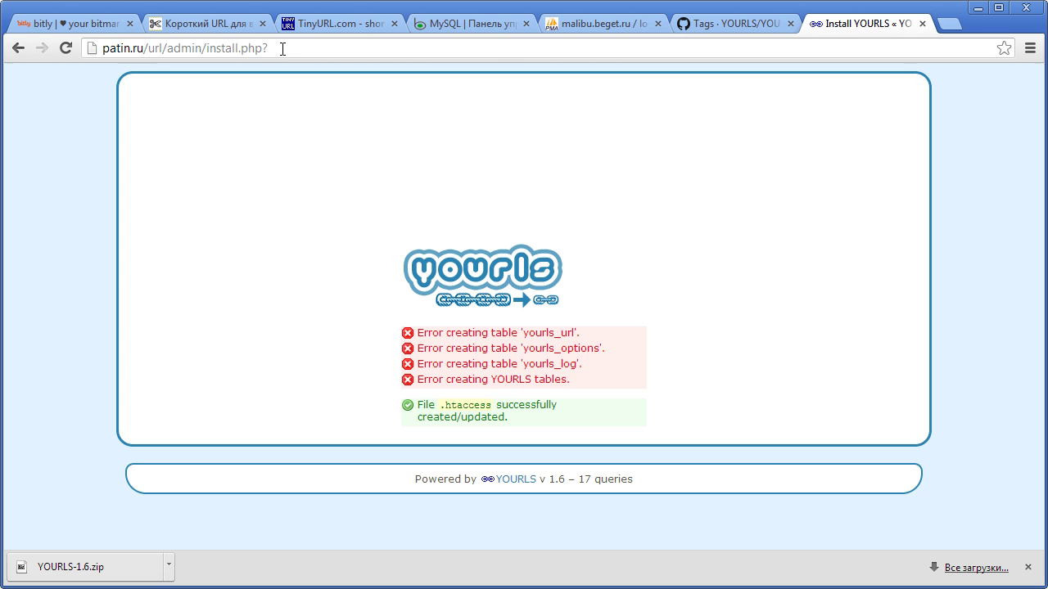
- Reload install.php without the trailing ? and rerun the YOURLS installation
click(282, 49)
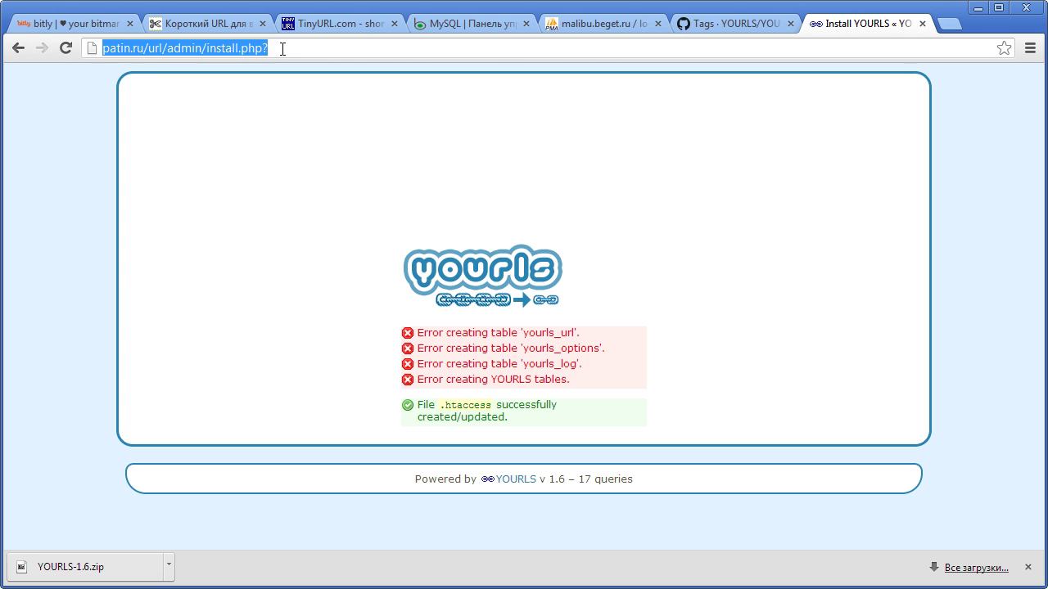
click(282, 49)
key(BackSpace)
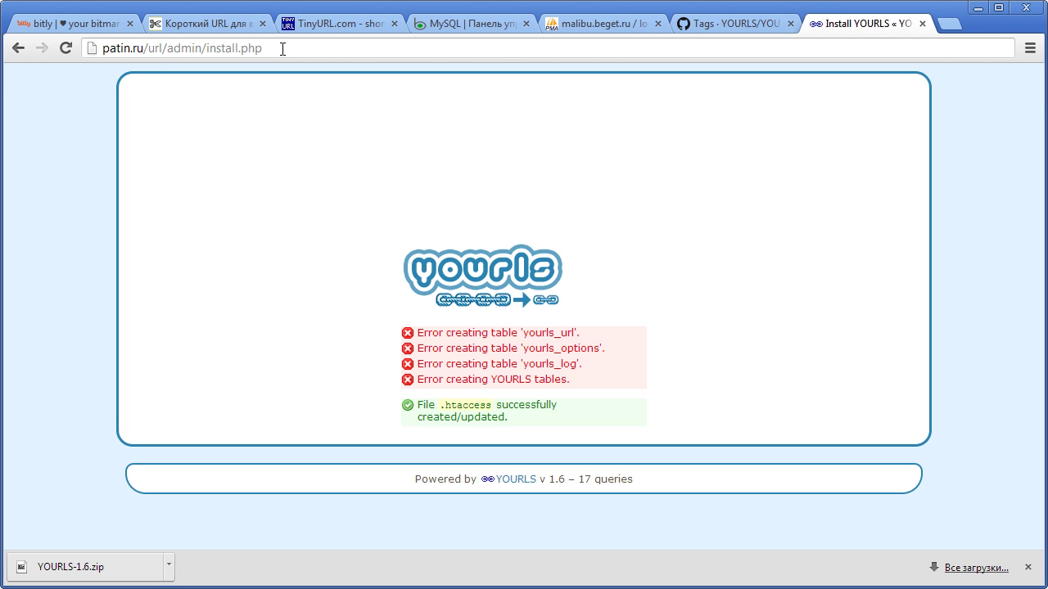
key(Return)
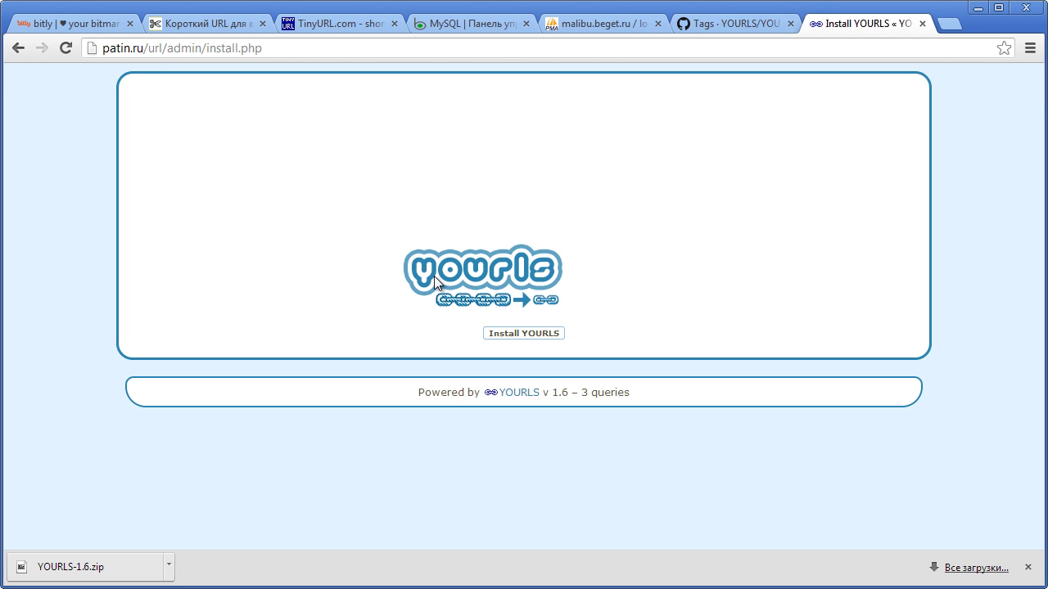
click(495, 334)
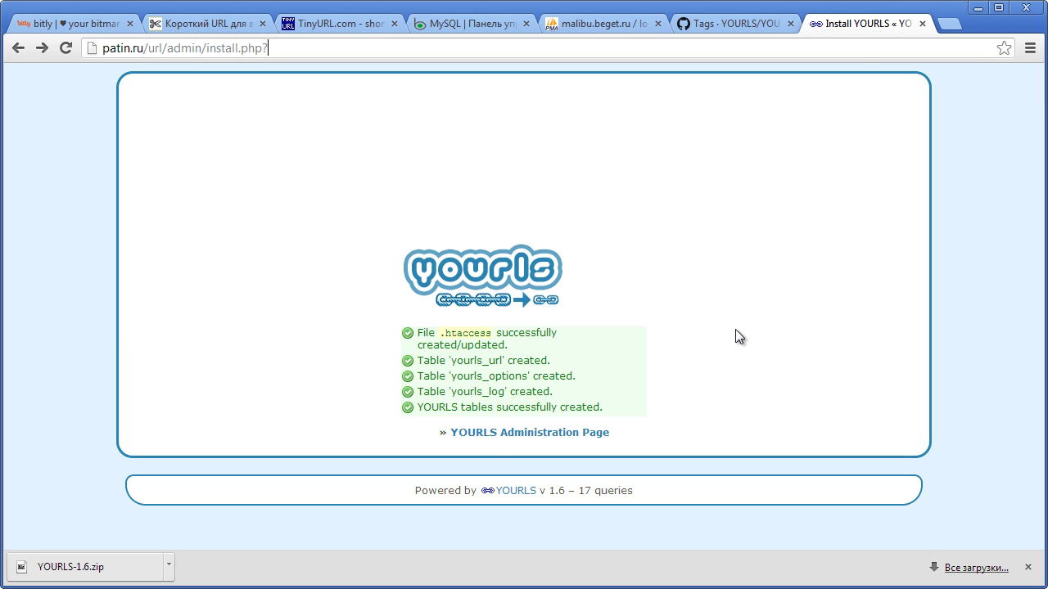
- Go to the admin page at patin.ru/url/admin/index.php
click(483, 434)
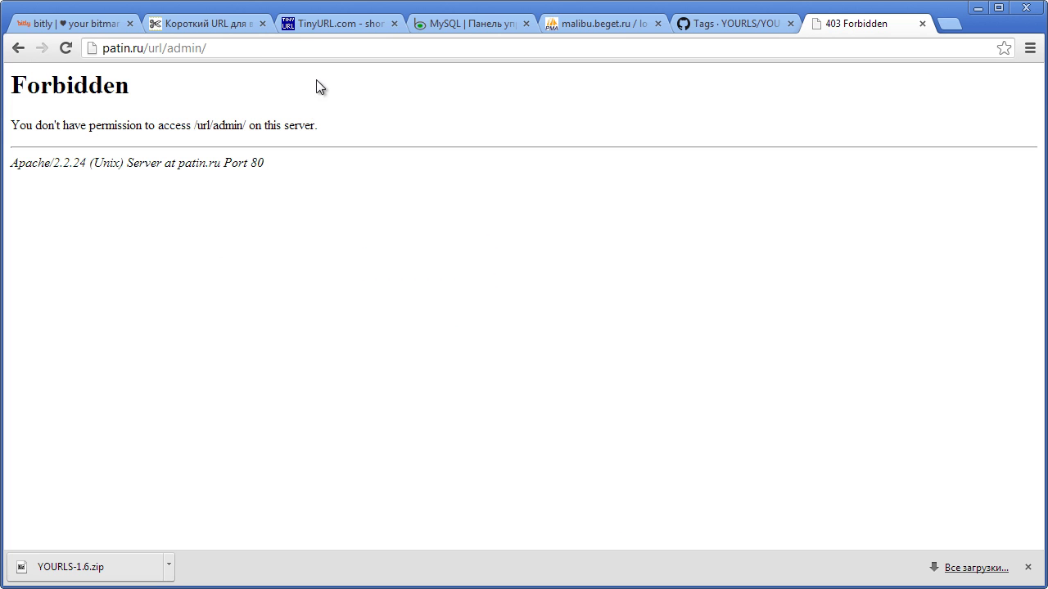
click(298, 49)
click(298, 49)
text(in)
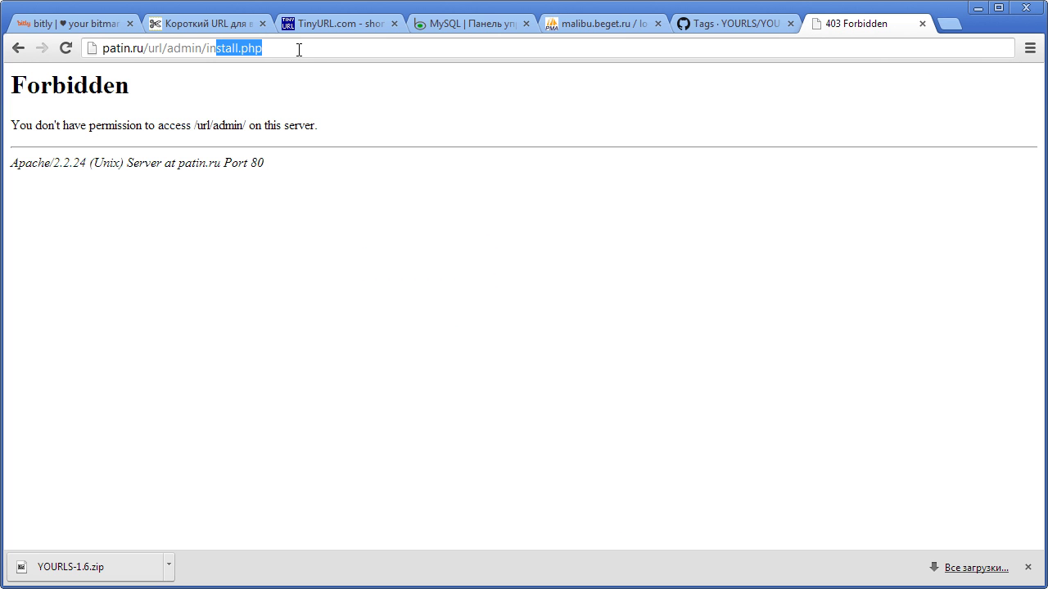
text(index.php)
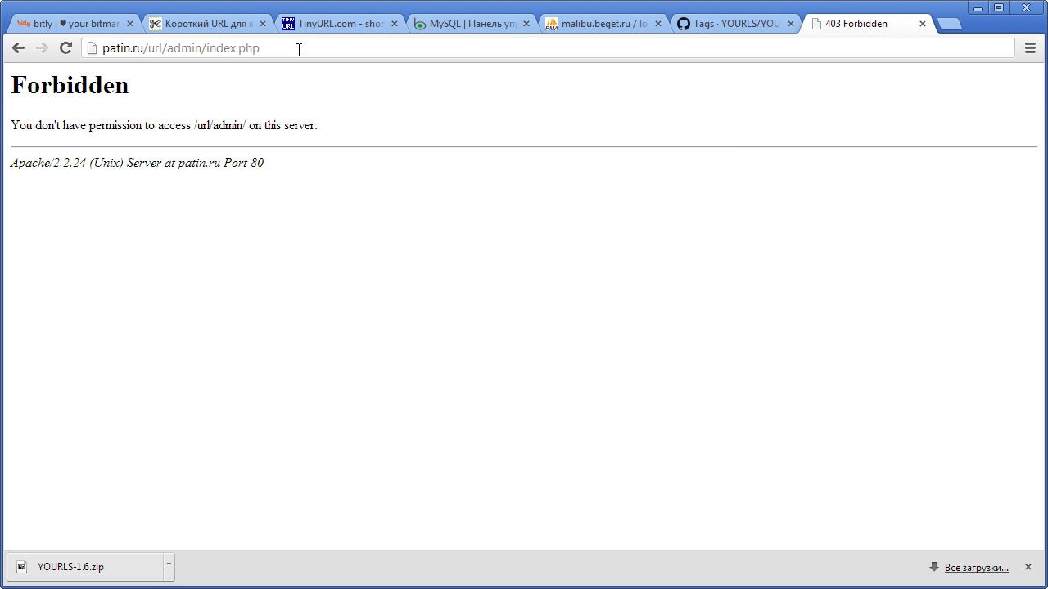
key(Return)
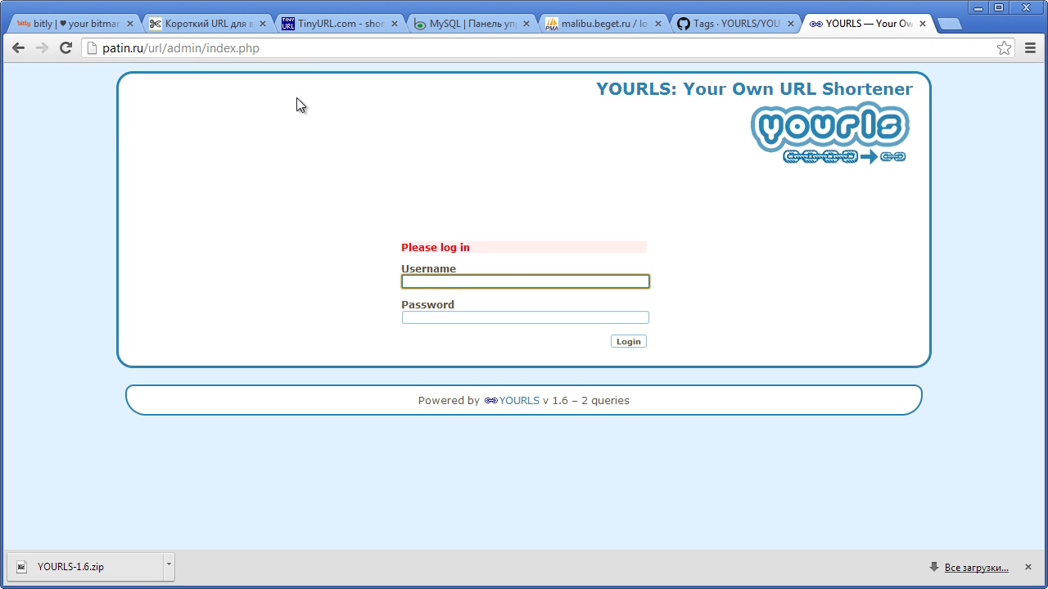
- Log in to YOURLS admin with the admin credentials and open the password-encryption help in a new tab
text(sergey)
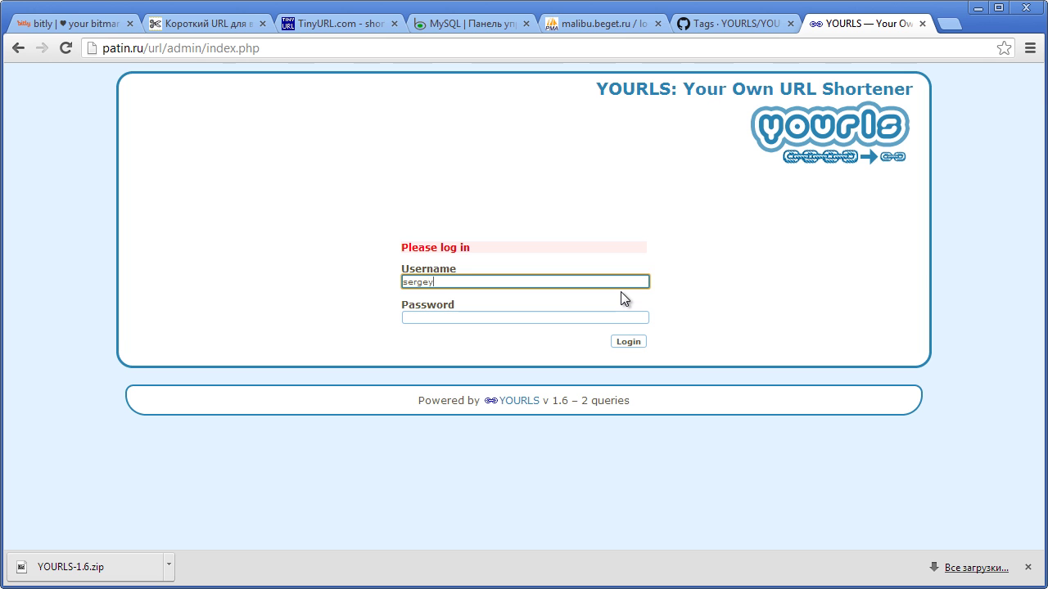
key(Tab)
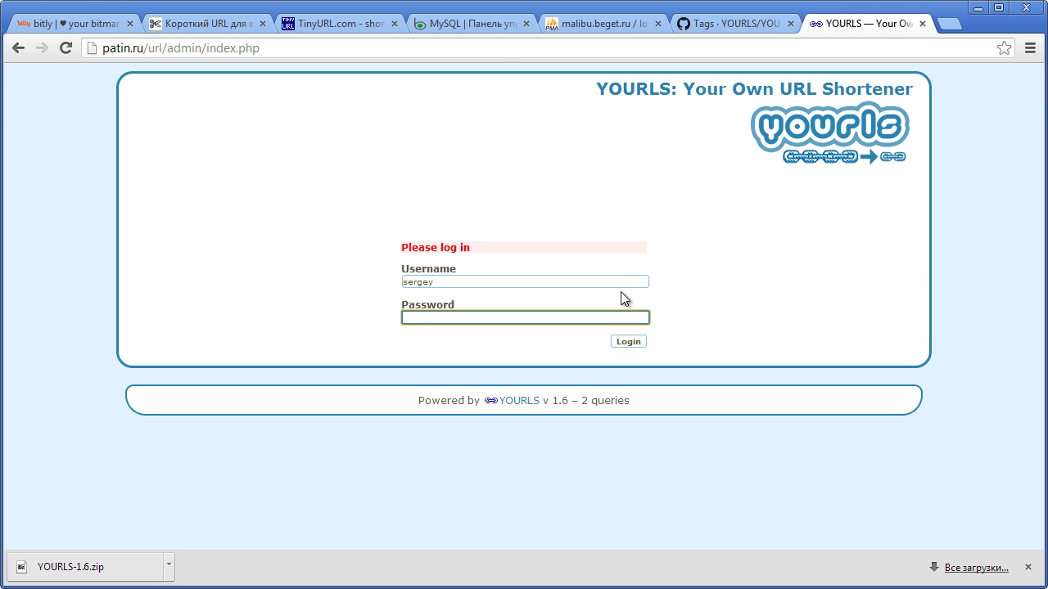
text(•••••)
click(632, 342)
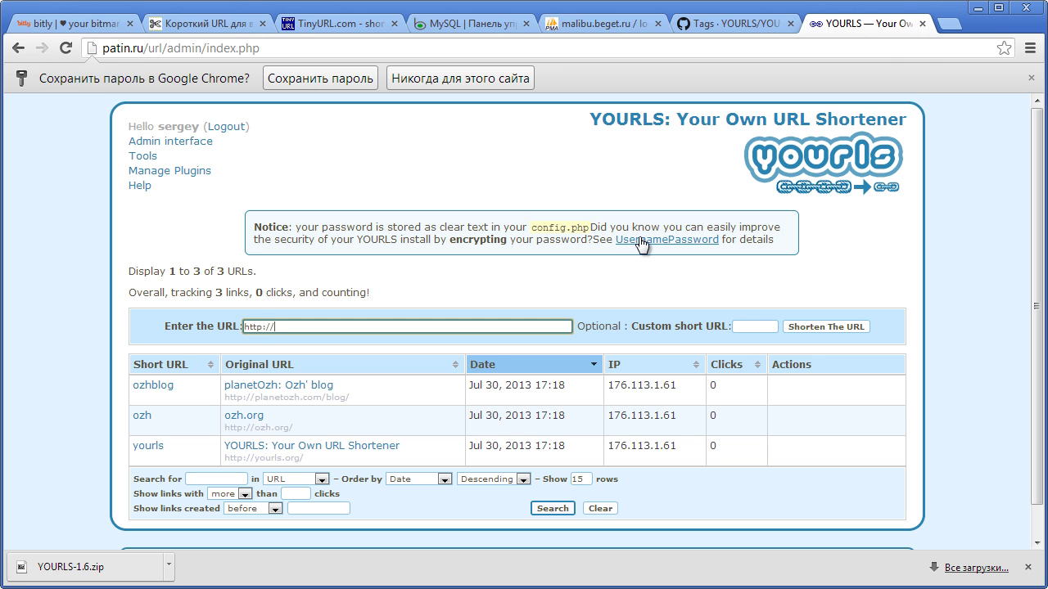
middle_click(642, 244)
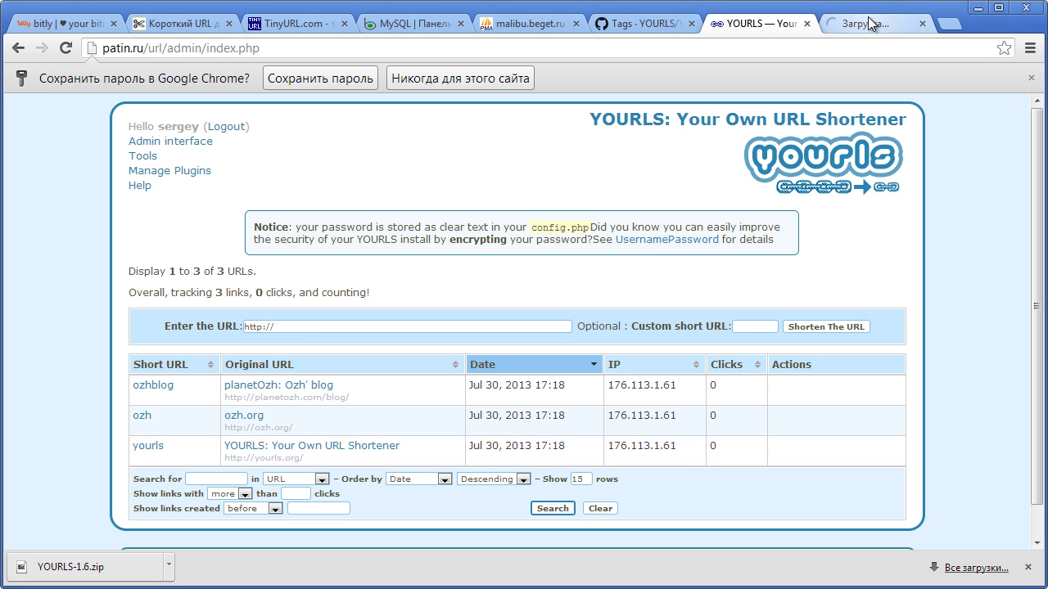
- From the Username Passwords wiki's encrypted passwords section, go to the YOURLS salted hash generator
click(868, 20)
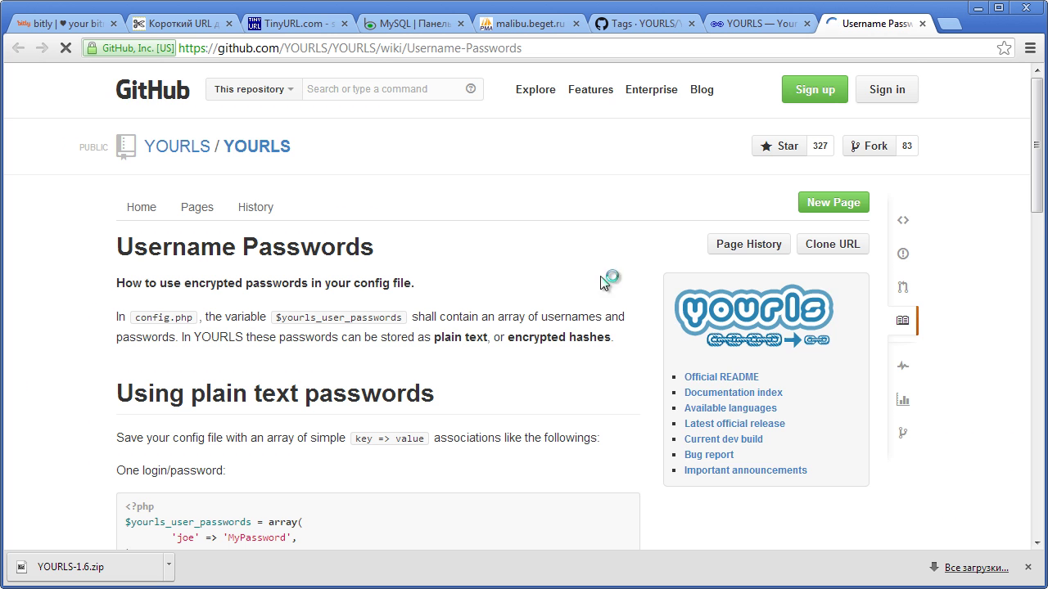
drag(1038, 214, 1027, 386)
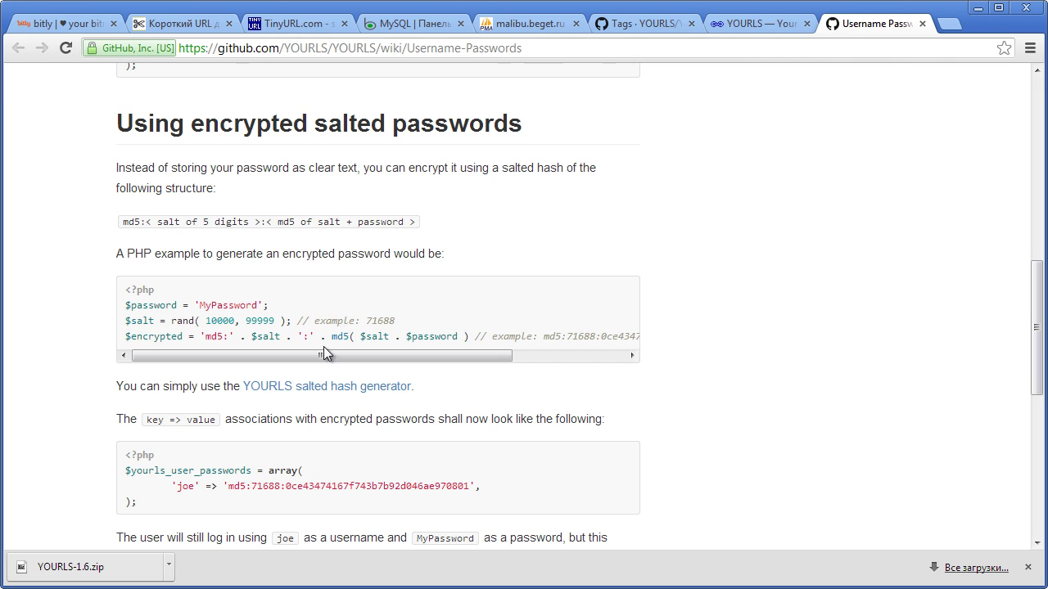
click(293, 389)
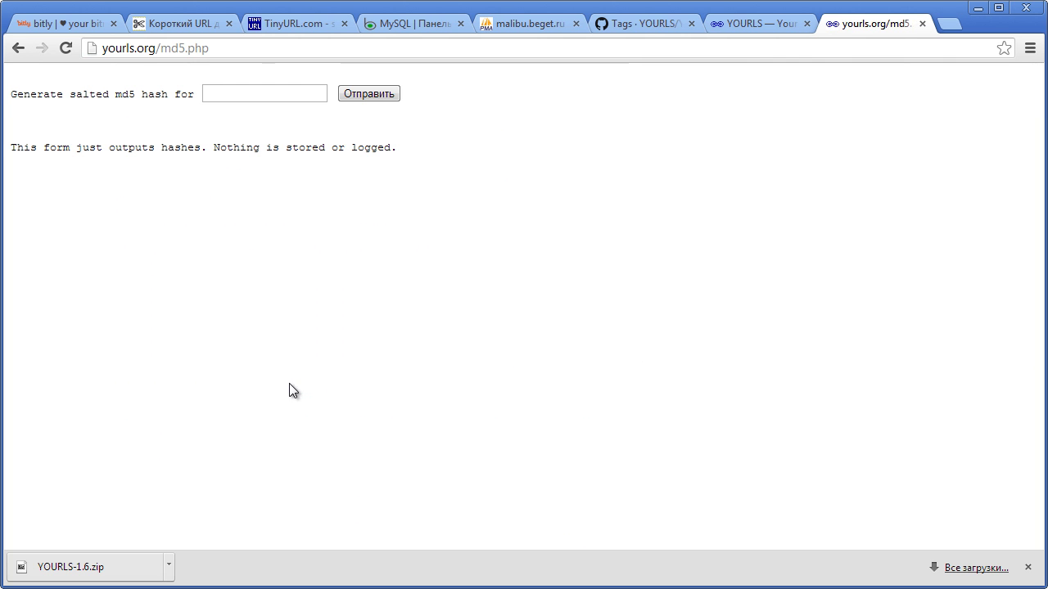
- Generate a salted md5 hash of the admin password on yourls.org
click(300, 99)
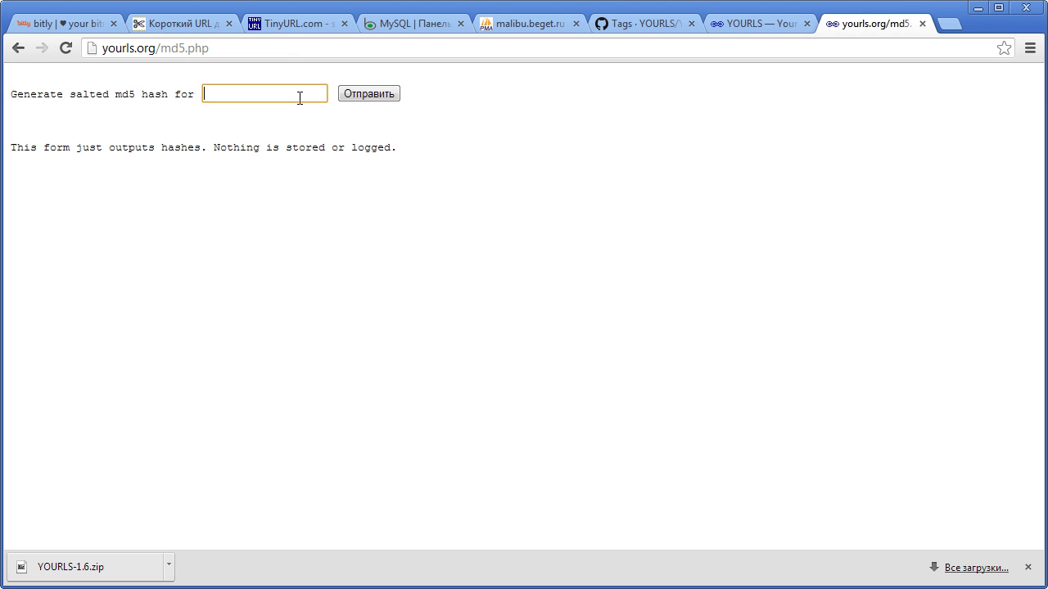
drag(234, 92, 188, 91)
click(389, 96)
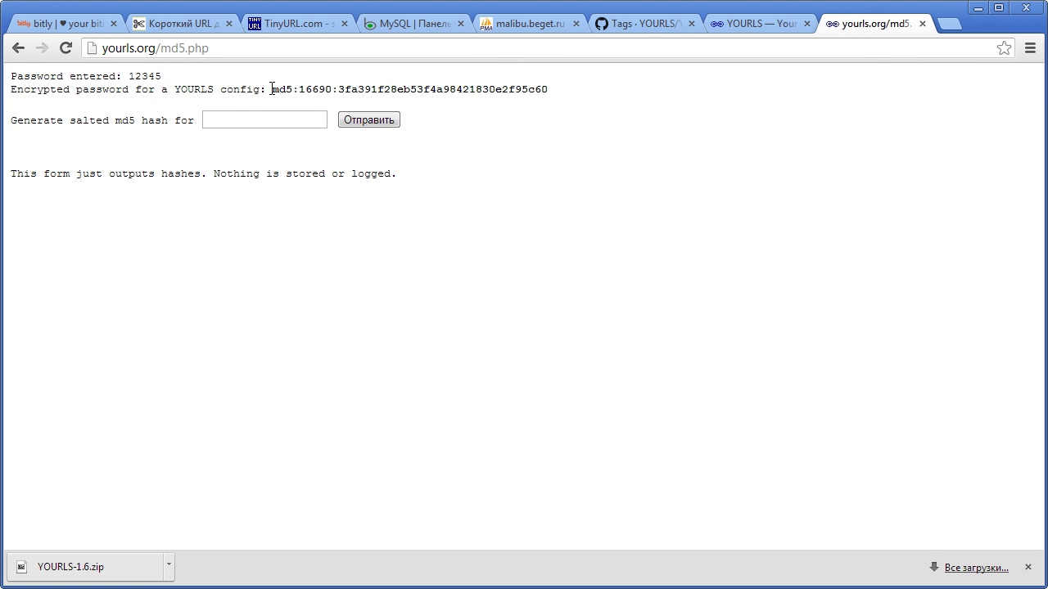
- Copy the generated md5 hash and return to Total Commander
drag(271, 88, 575, 95)
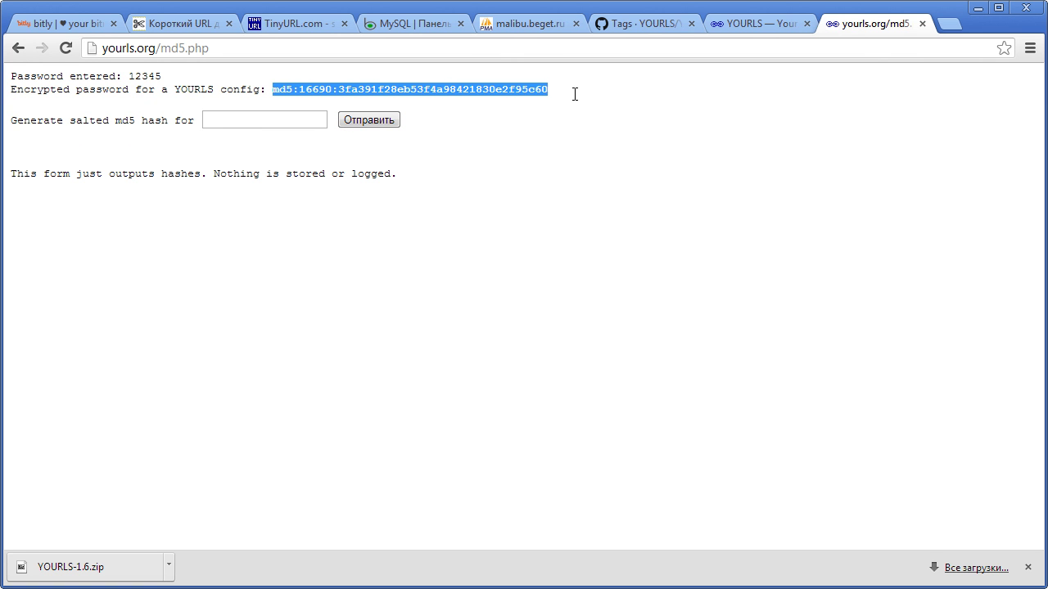
right_click(465, 86)
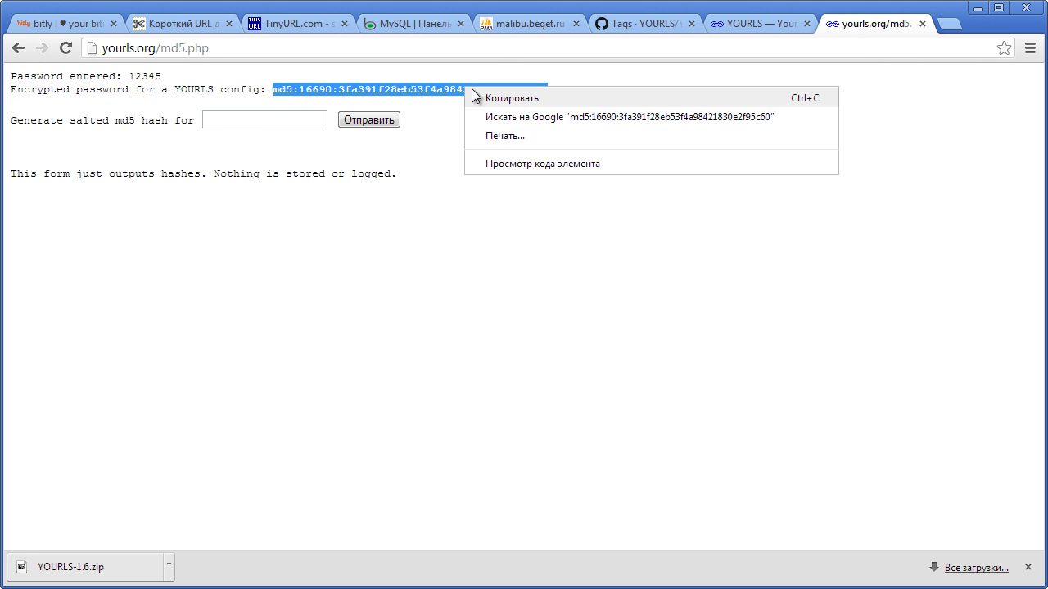
click(476, 98)
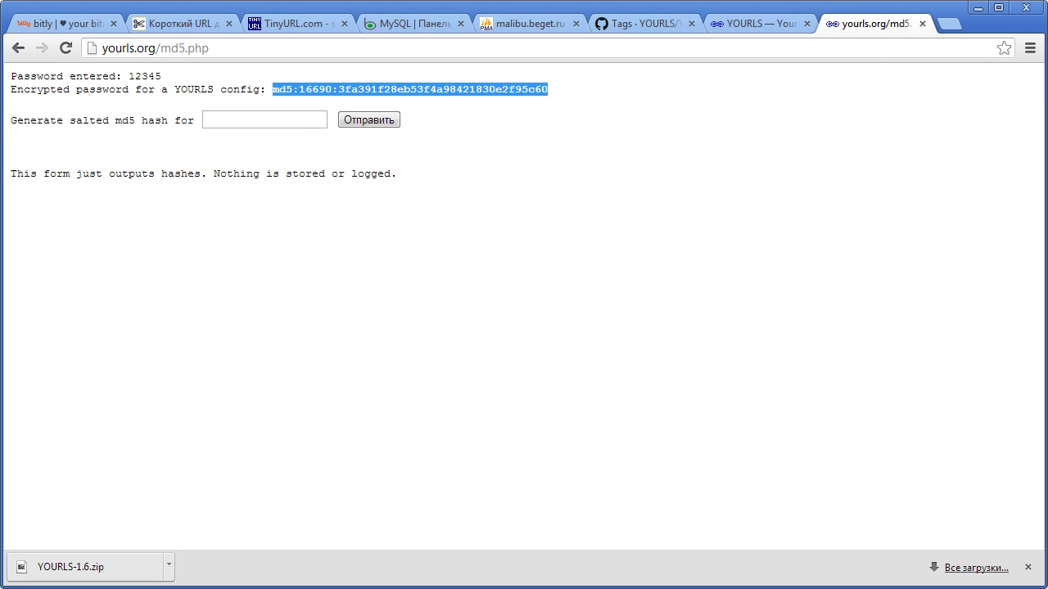
key(alt+Tab)
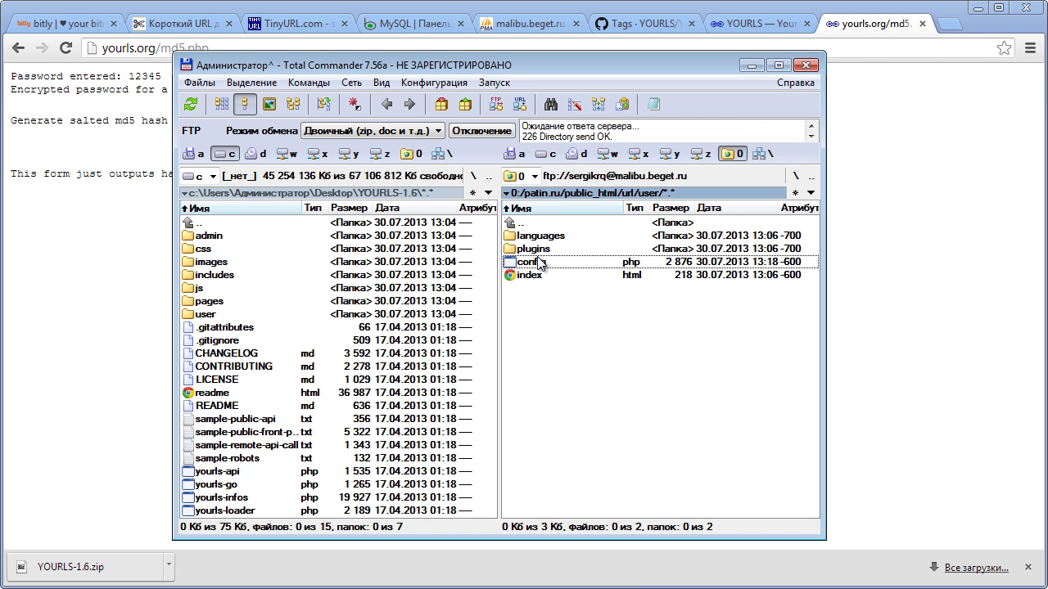
- Replace the plain password on line 58 of config.php with the salted md5 hash, save, and close Notepad++
key(F4)
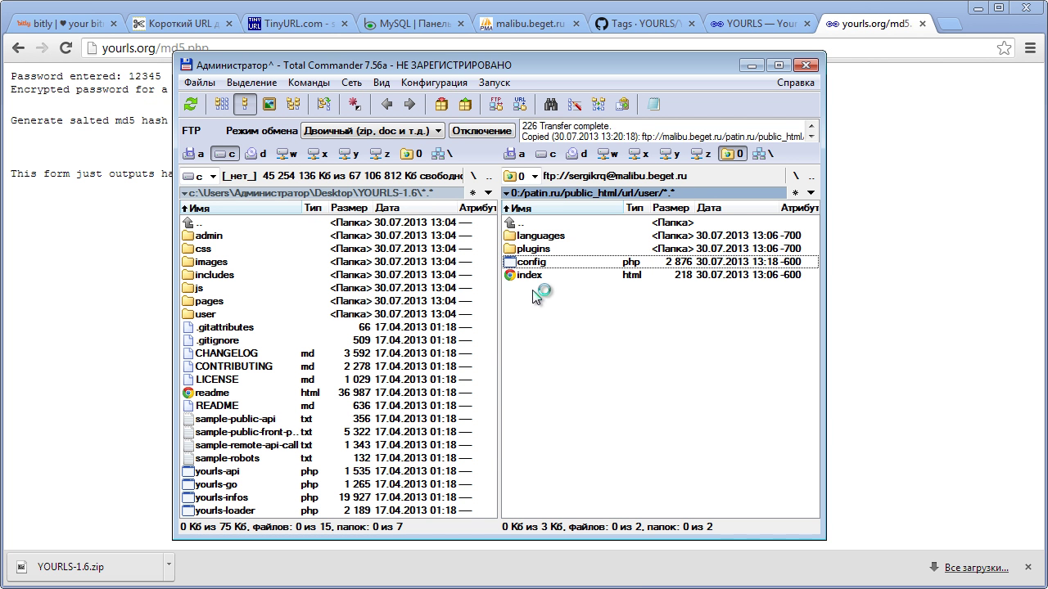
scroll(397, 406, down, 5)
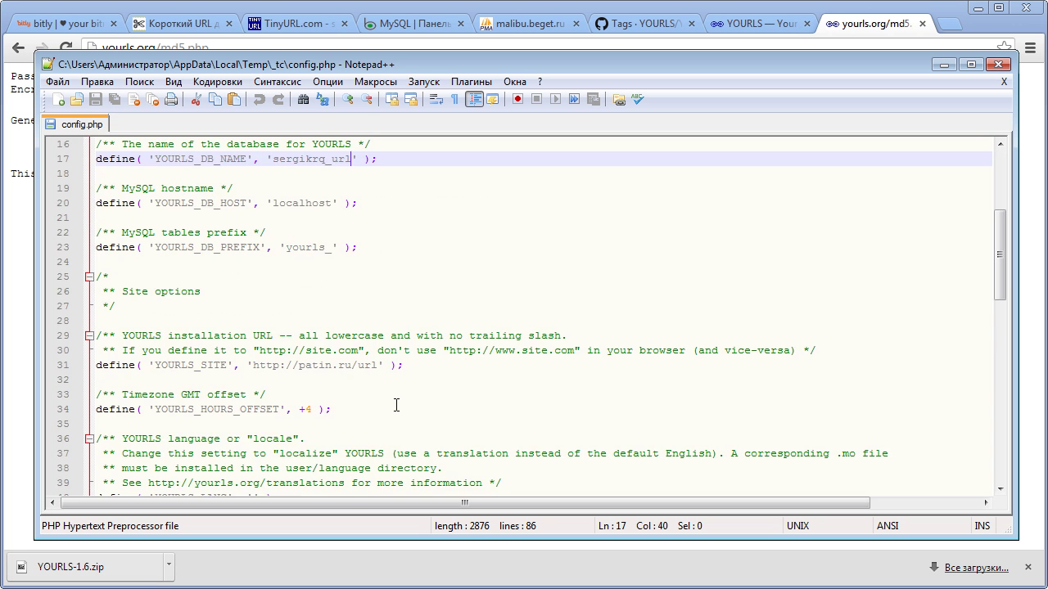
scroll(396, 406, down, 11)
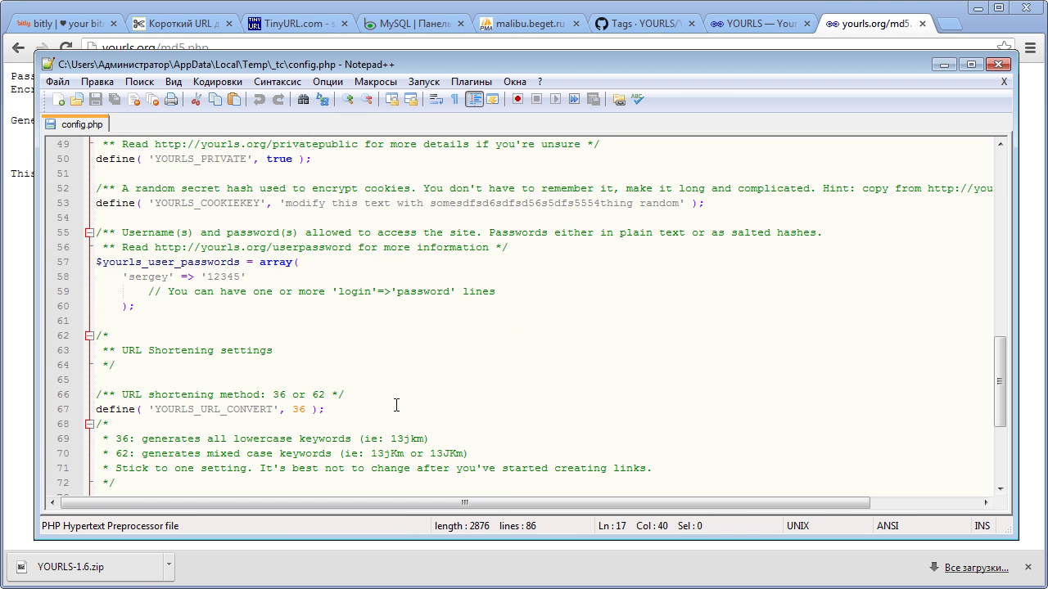
click(241, 277)
key(shift+Left)
key(shift+Left)
key(shift+Left)
key(shift+Left)
key(shift+Left)
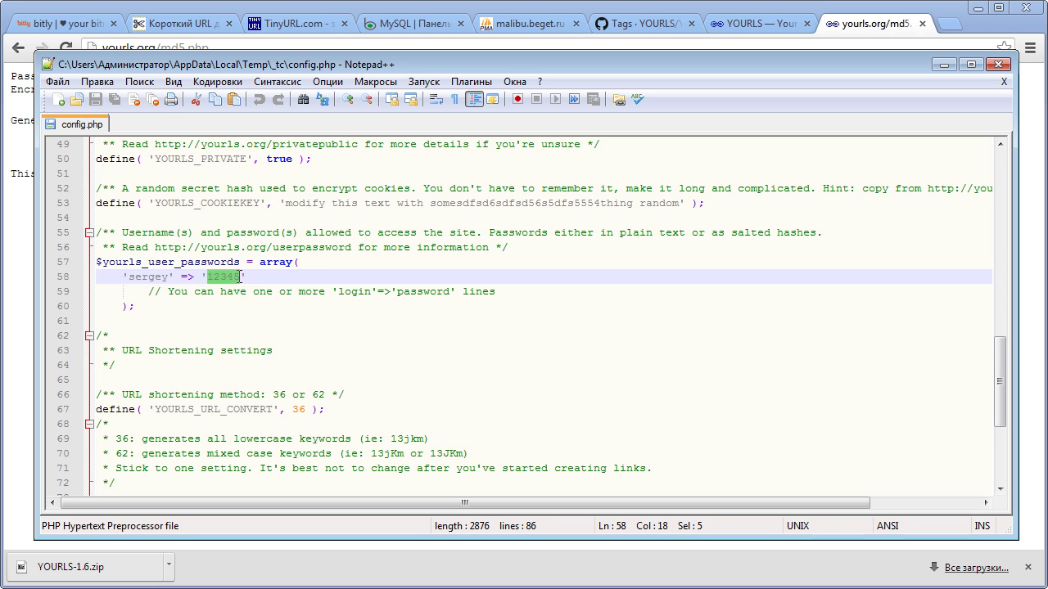
key(ctrl+v)
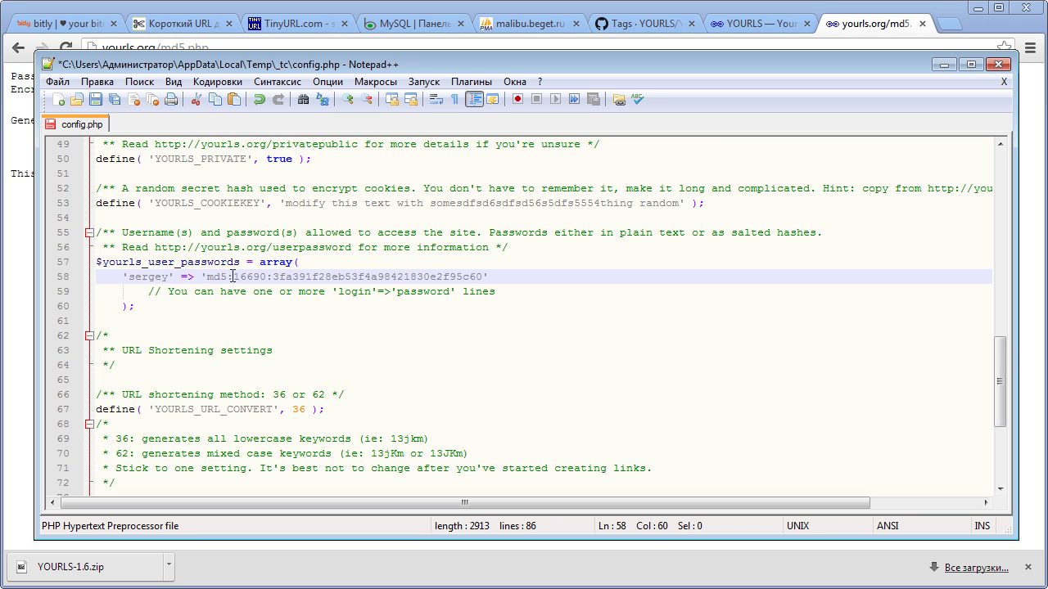
key(ctrl+s)
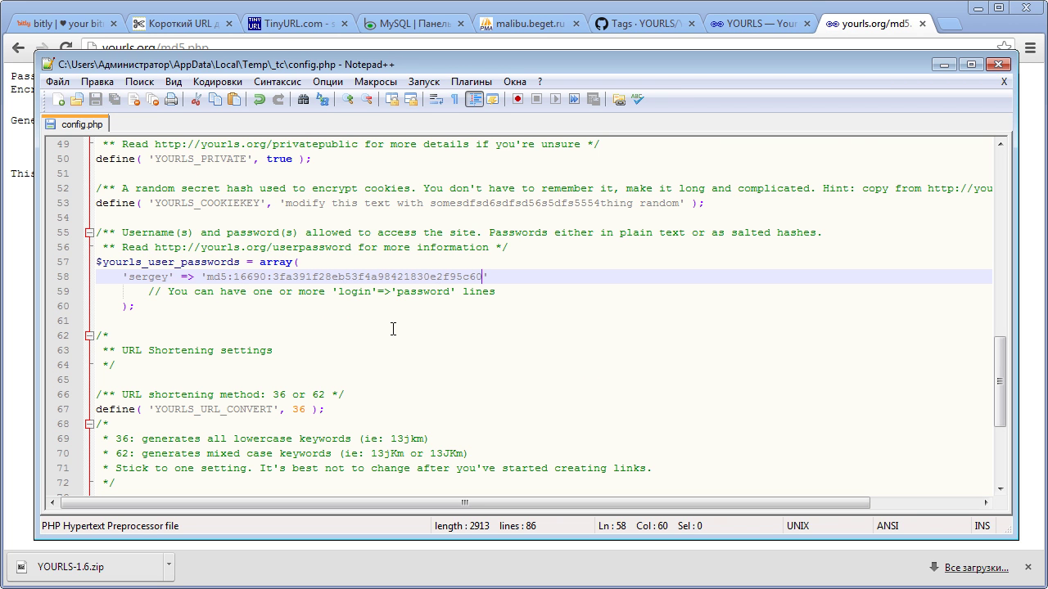
click(999, 64)
- Upload the changed config.php to the server, overwriting the existing copy
click(554, 383)
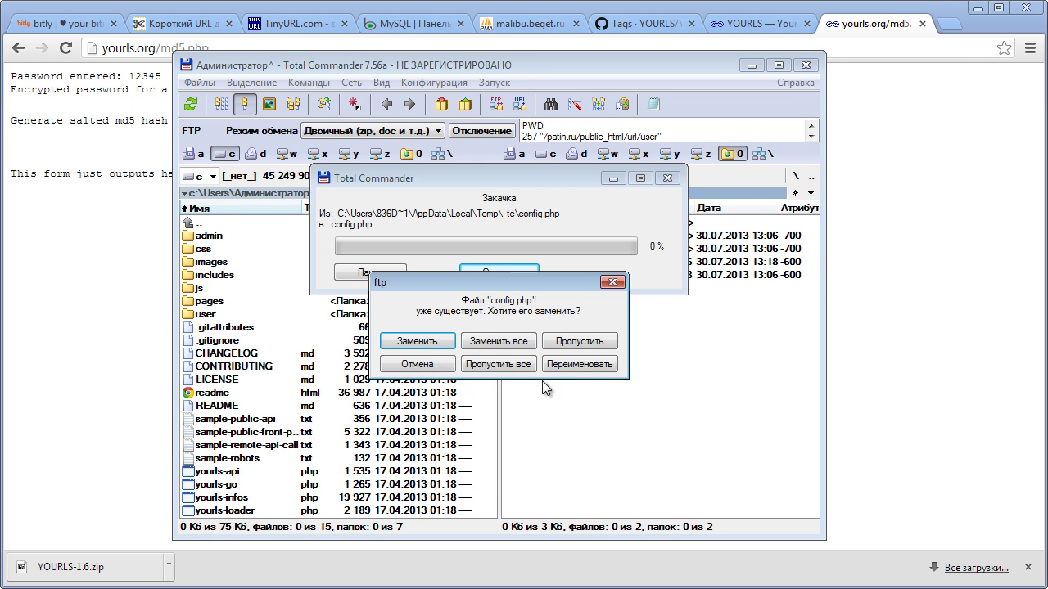
click(412, 342)
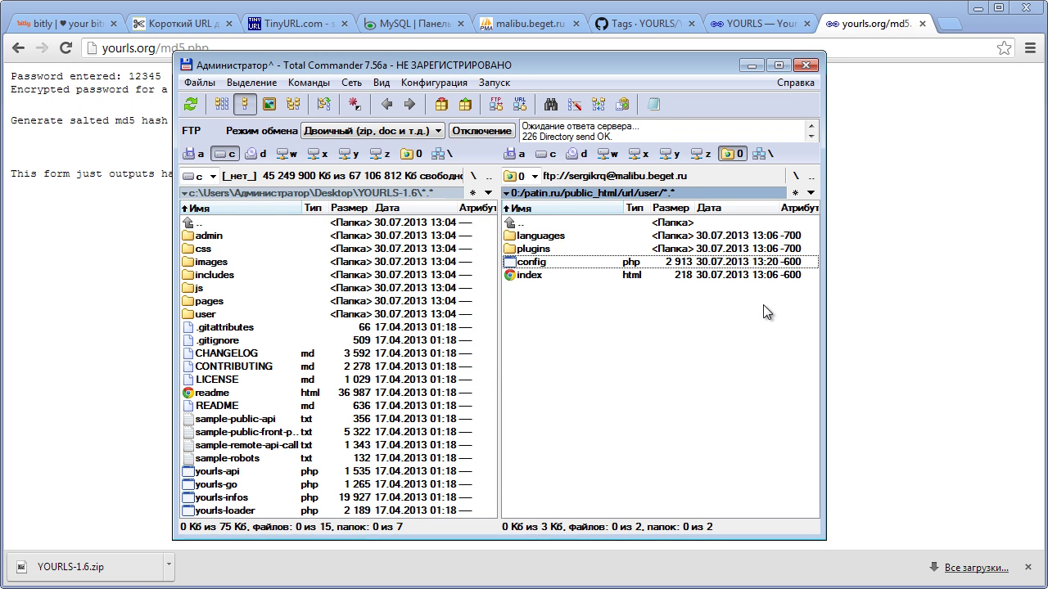
click(872, 292)
- Reload the YOURLS admin page, confirming the form resubmission
click(752, 25)
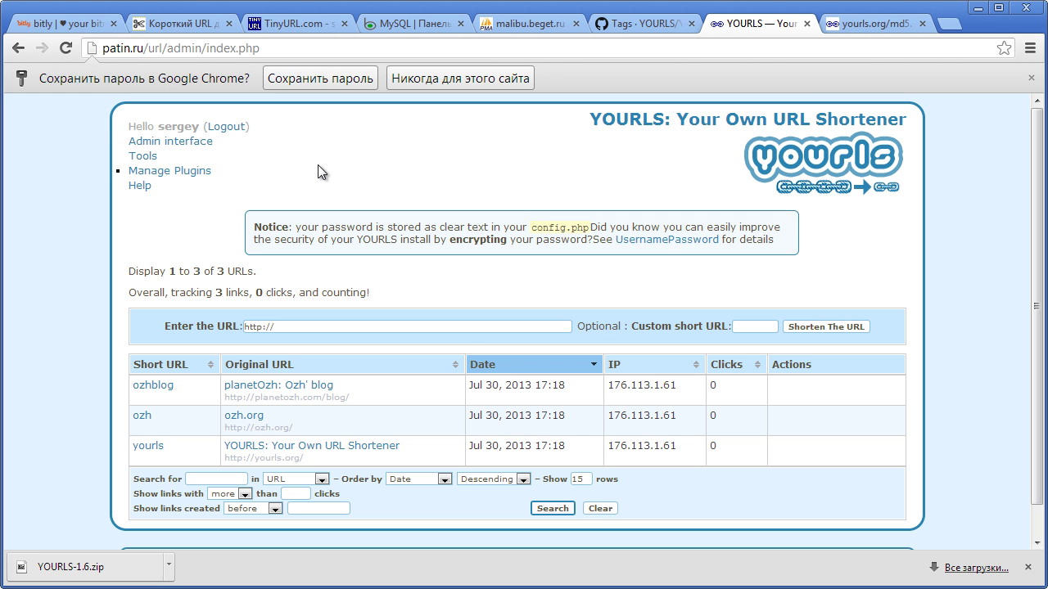
key(F5)
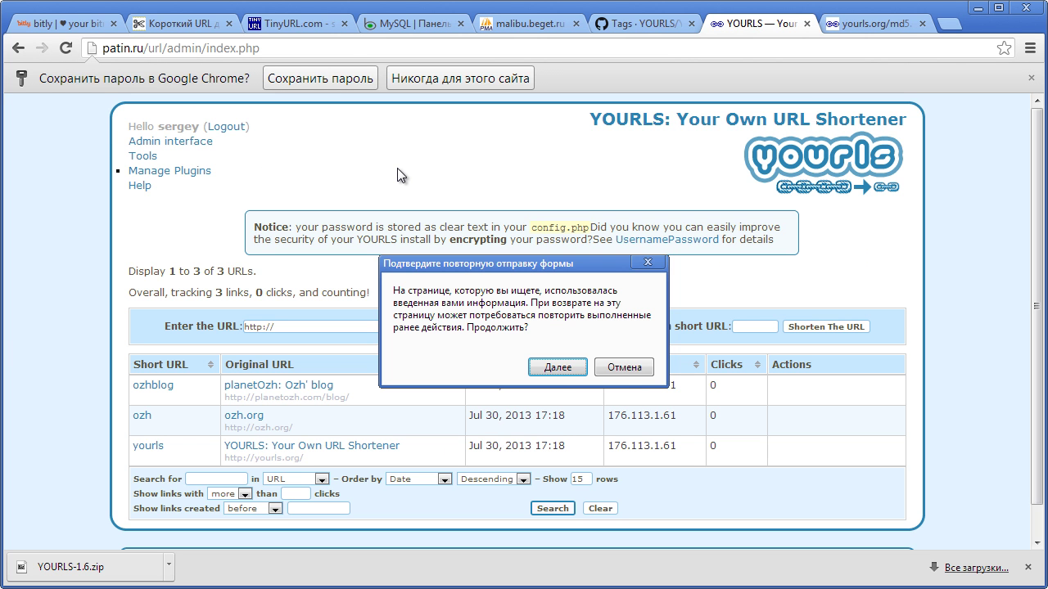
click(557, 367)
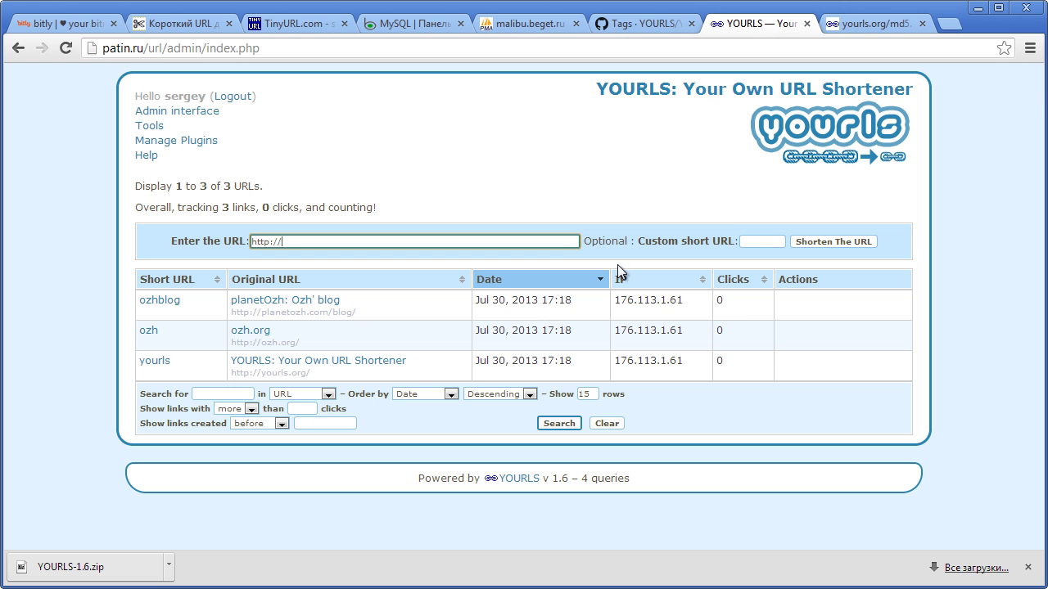
mouse_move(484, 371)
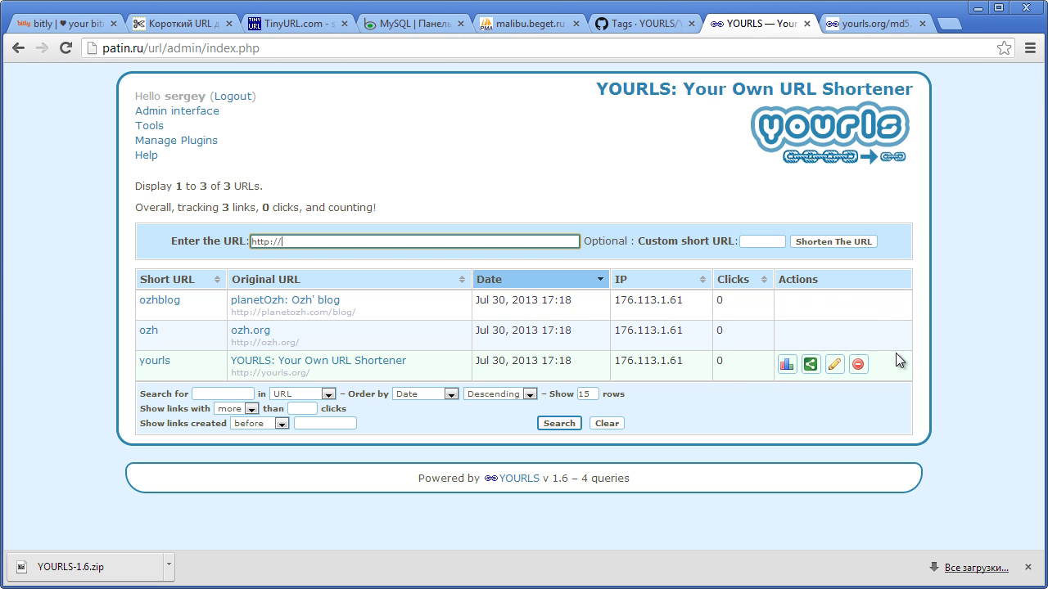
- Delete the yourls, ozhblog and ozh sample short links, confirming each deletion
click(858, 366)
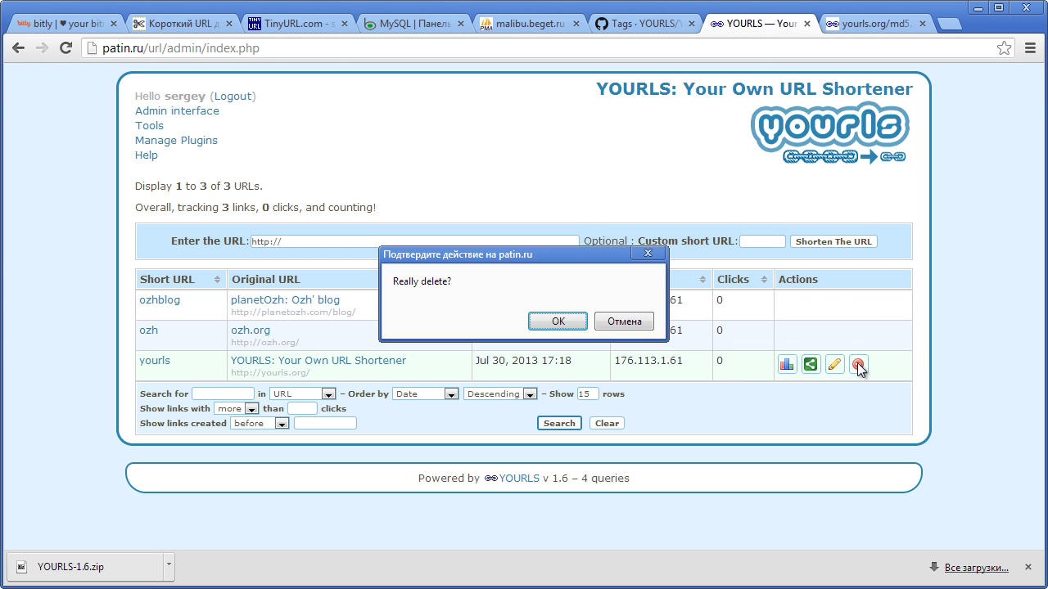
click(543, 320)
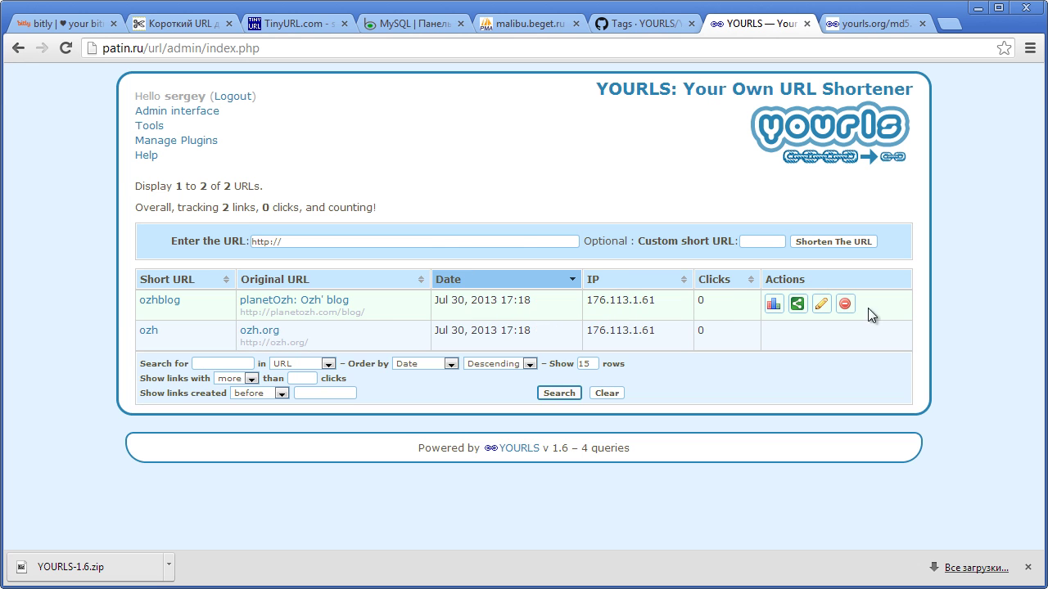
click(849, 310)
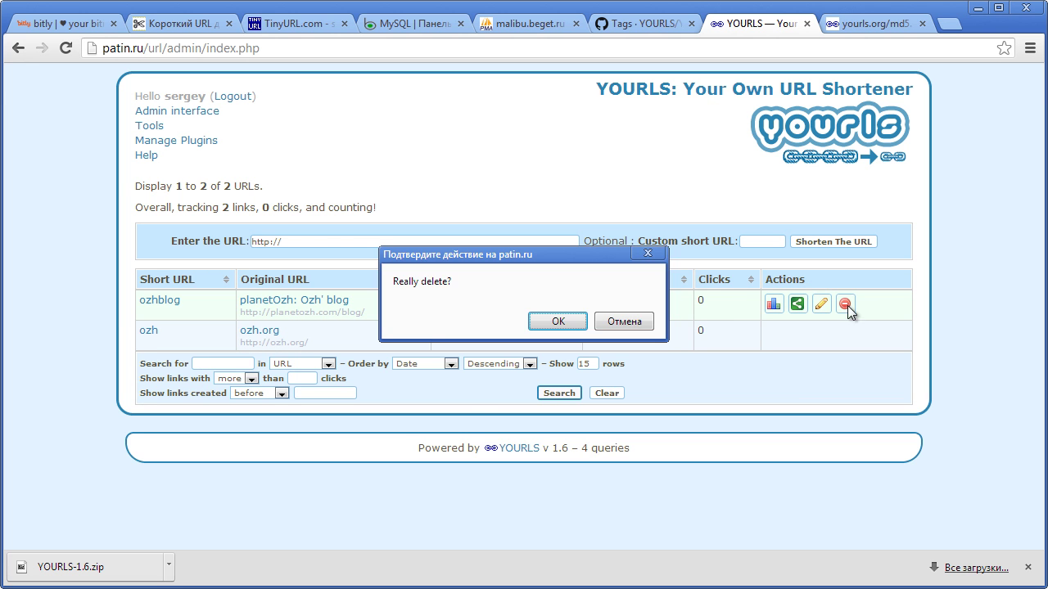
click(560, 324)
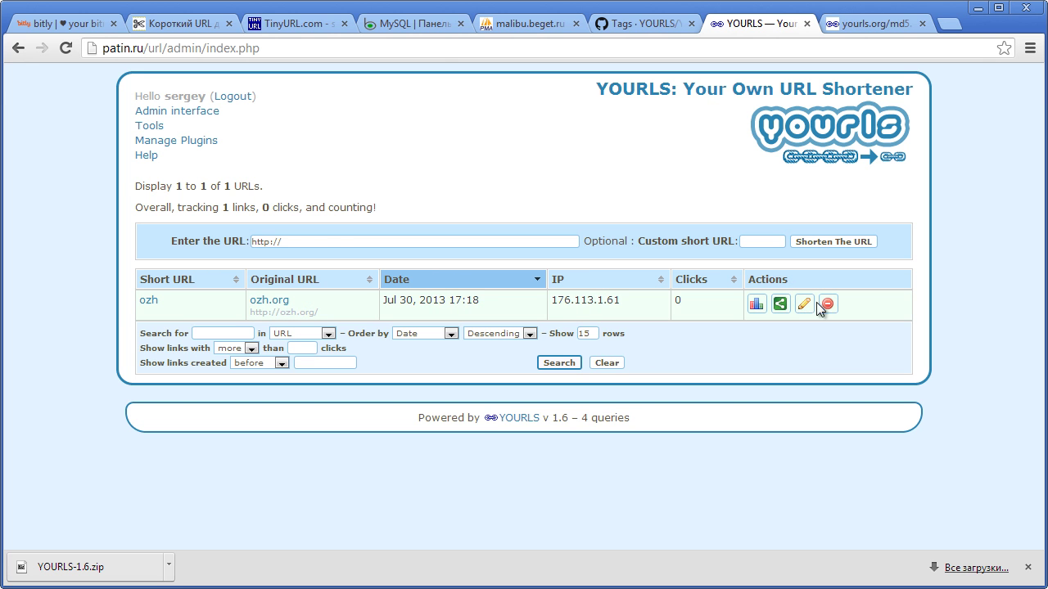
click(828, 306)
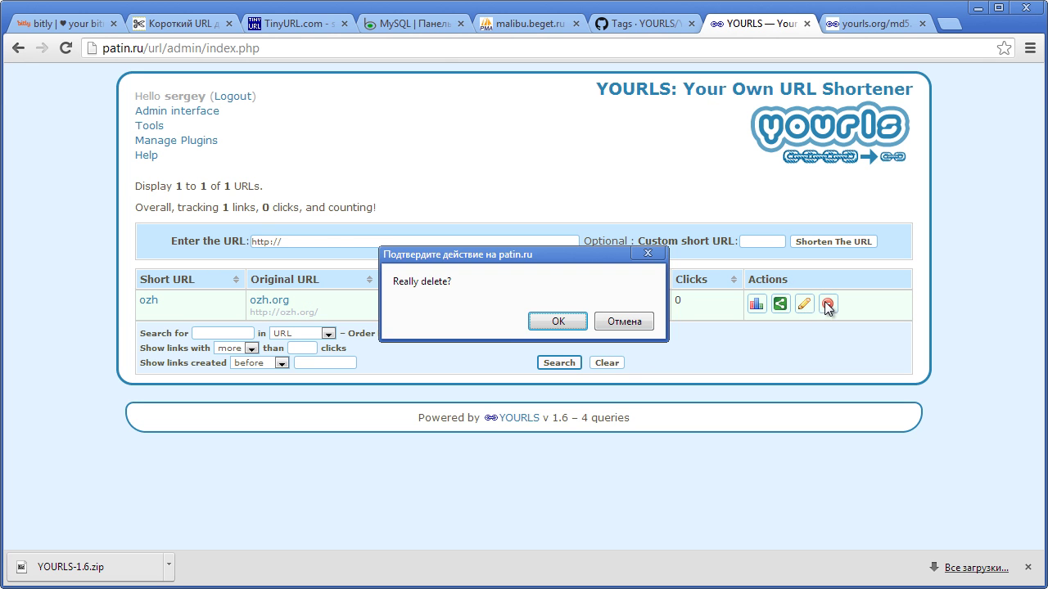
click(542, 330)
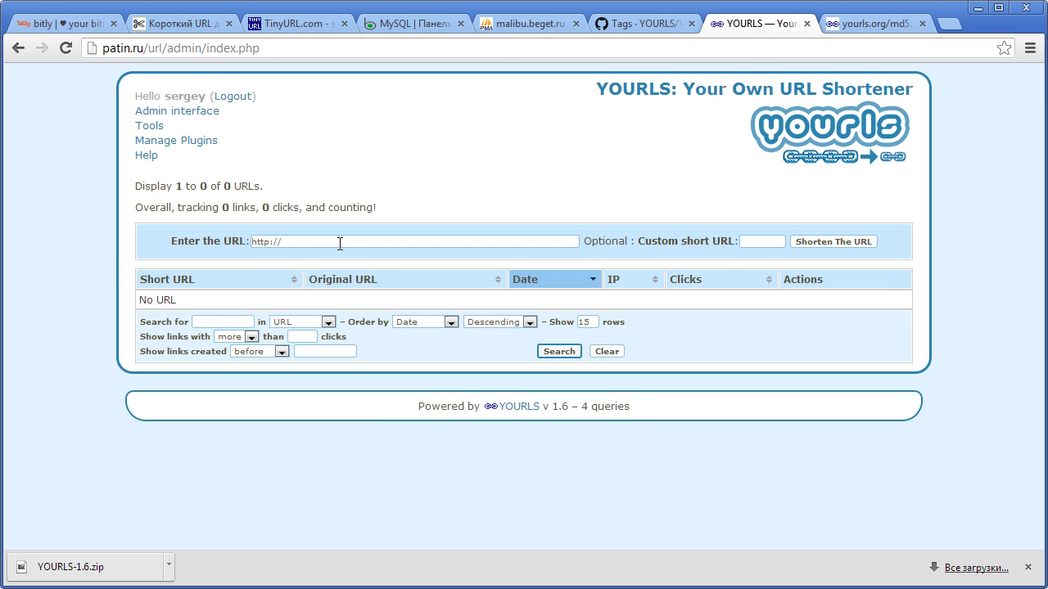
click(533, 24)
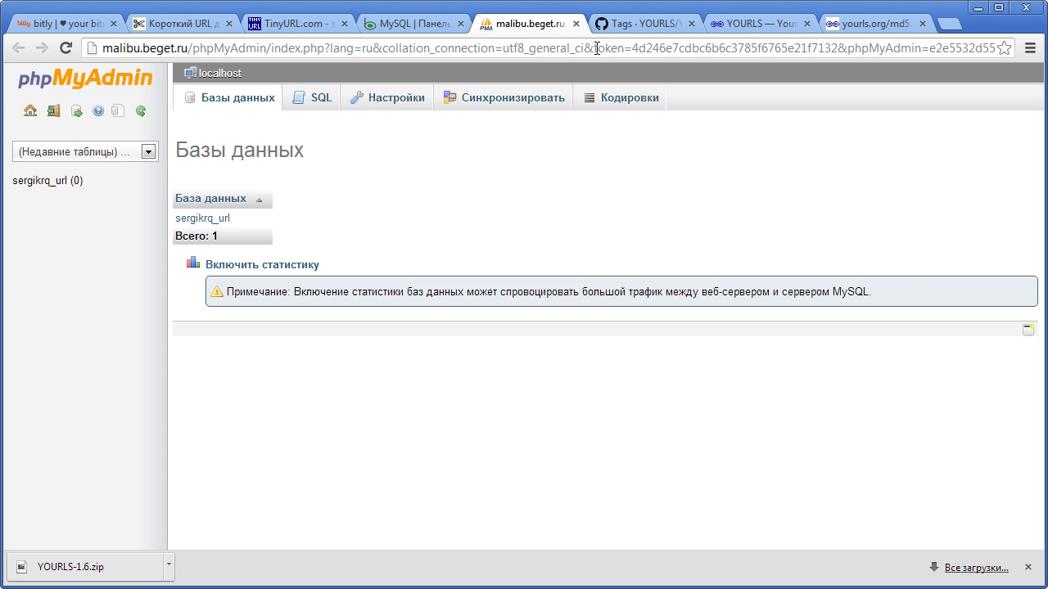
- Shorten the copied phpMyAdmin address with the custom short URL bd
click(595, 48)
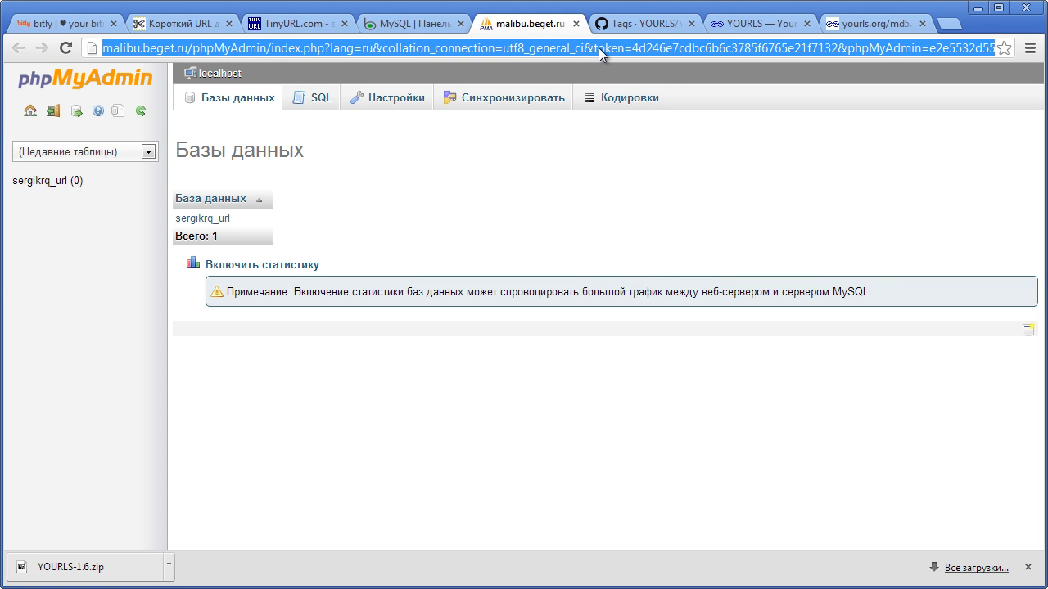
click(761, 24)
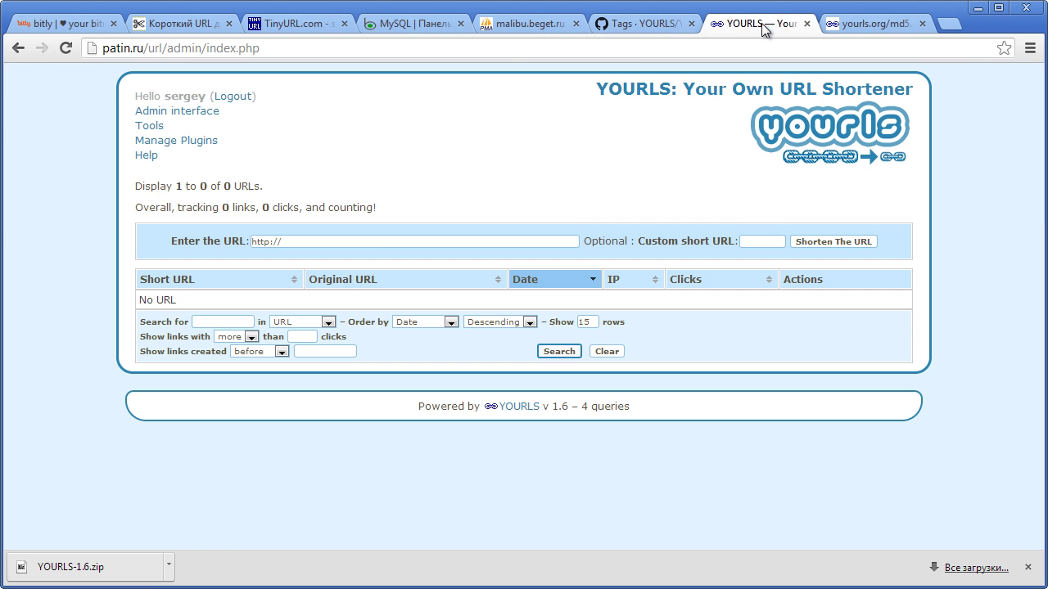
click(370, 241)
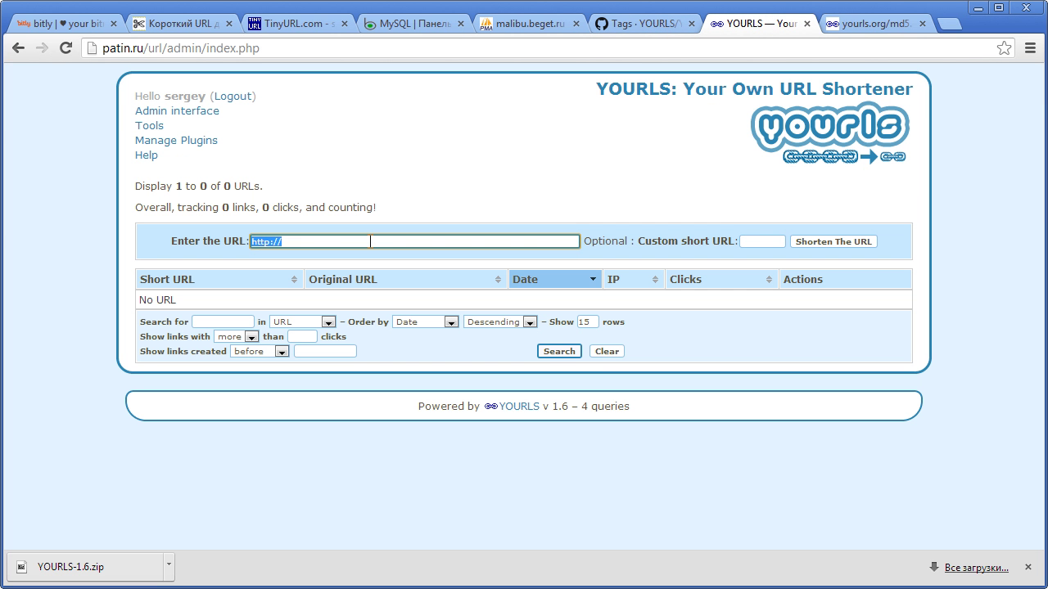
key(ctrl+v)
drag(485, 242, 718, 222)
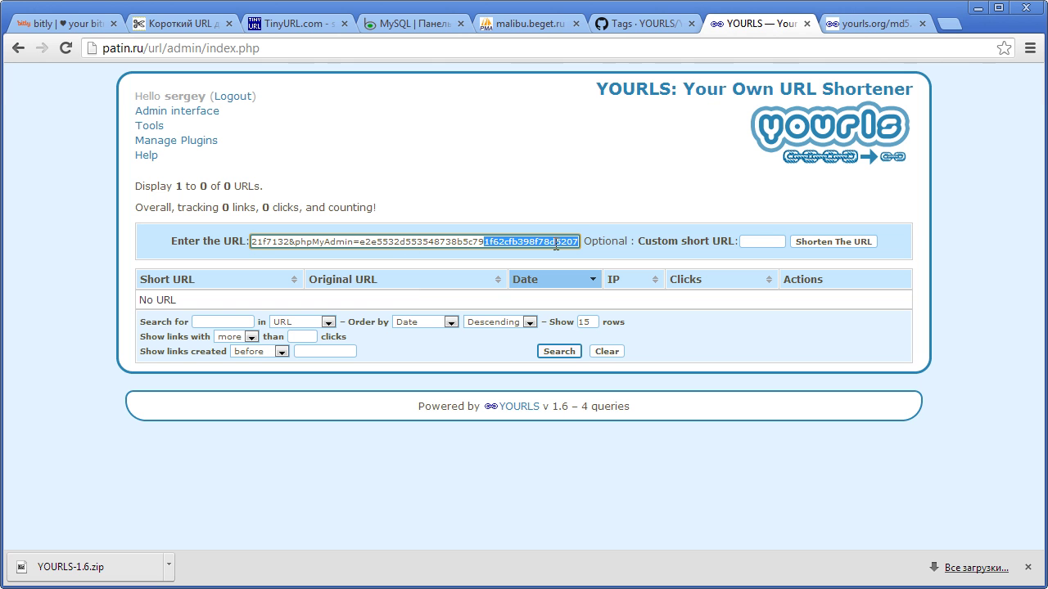
click(767, 243)
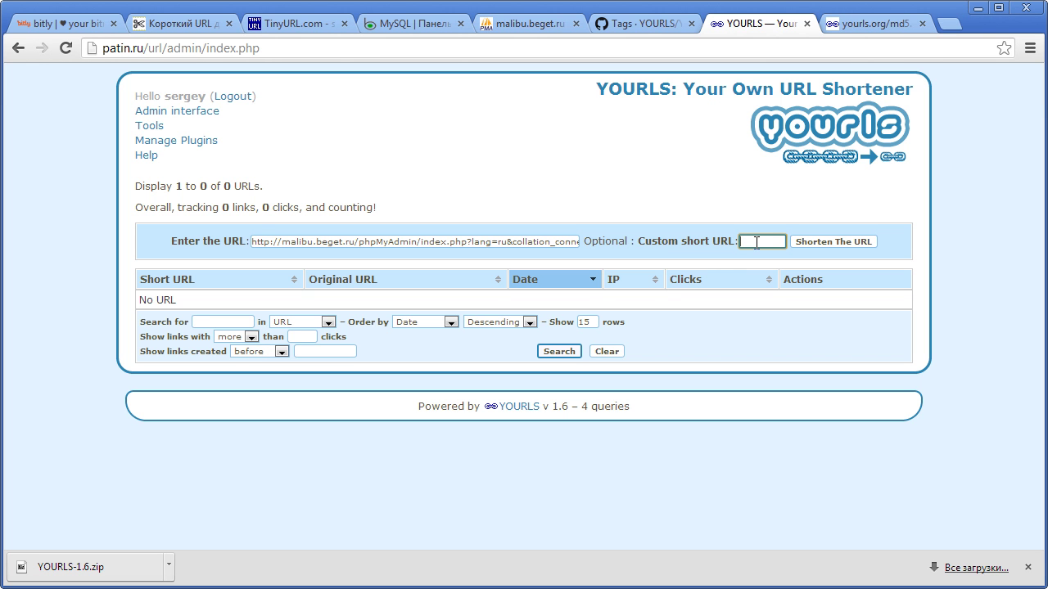
text(bs)
key(BackSpace)
text(d)
click(843, 243)
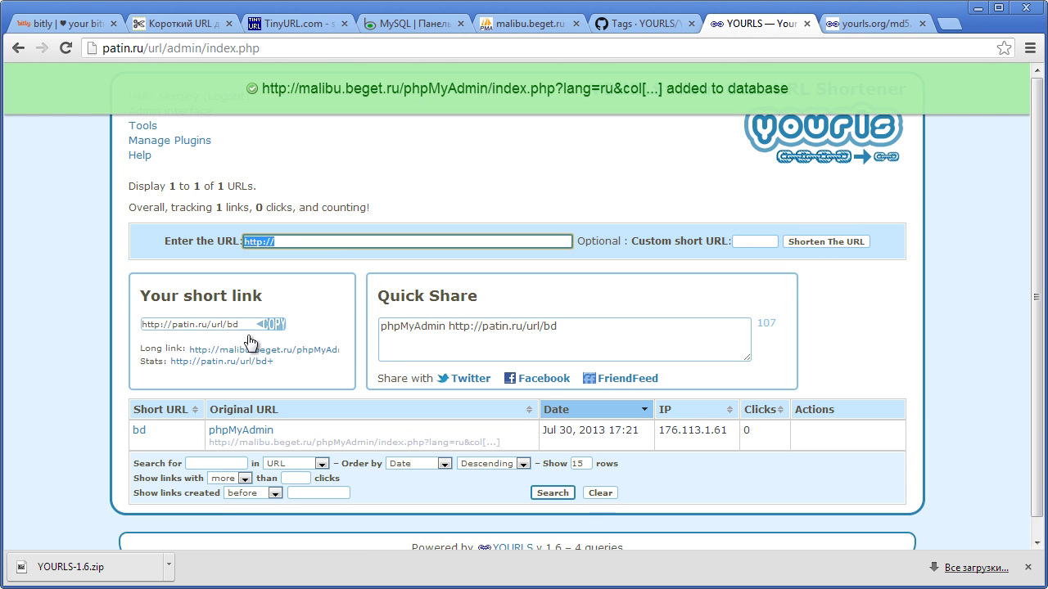
- Copy the bd short link and open it in a new tab to confirm it reaches phpMyAdmin
mouse_move(215, 329)
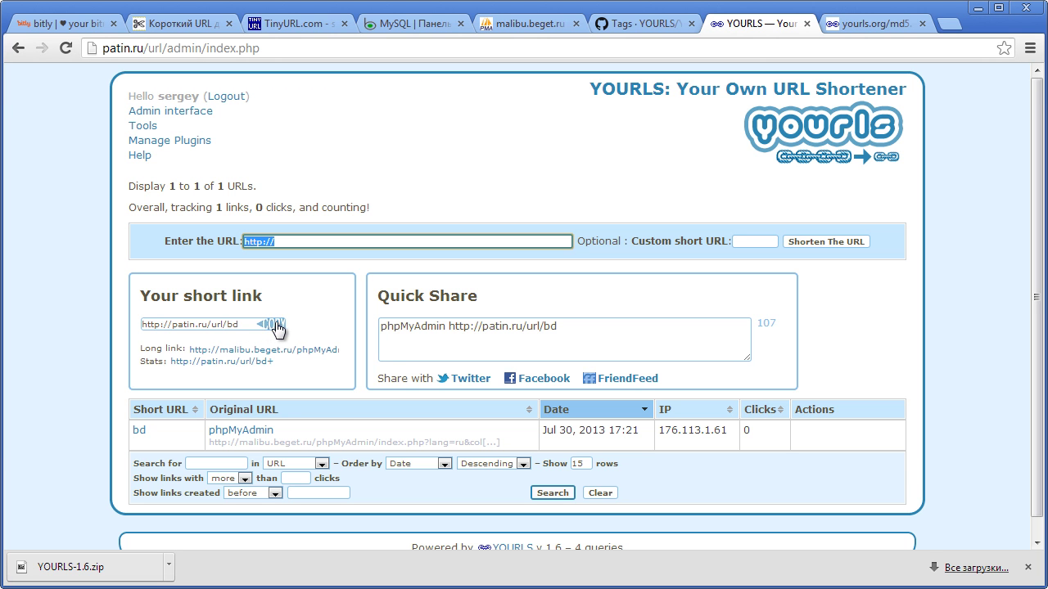
click(269, 325)
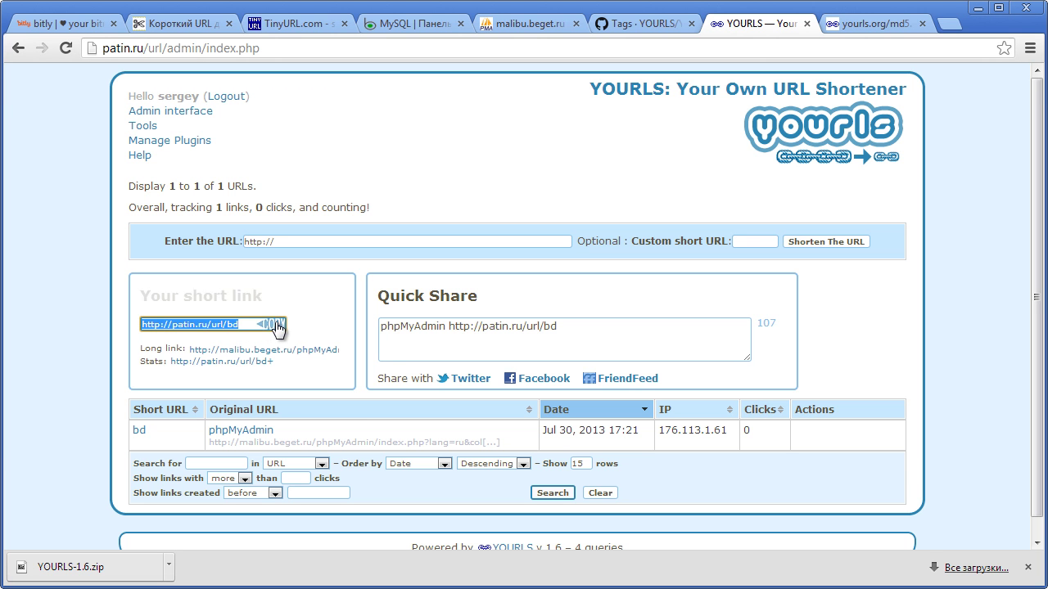
click(947, 25)
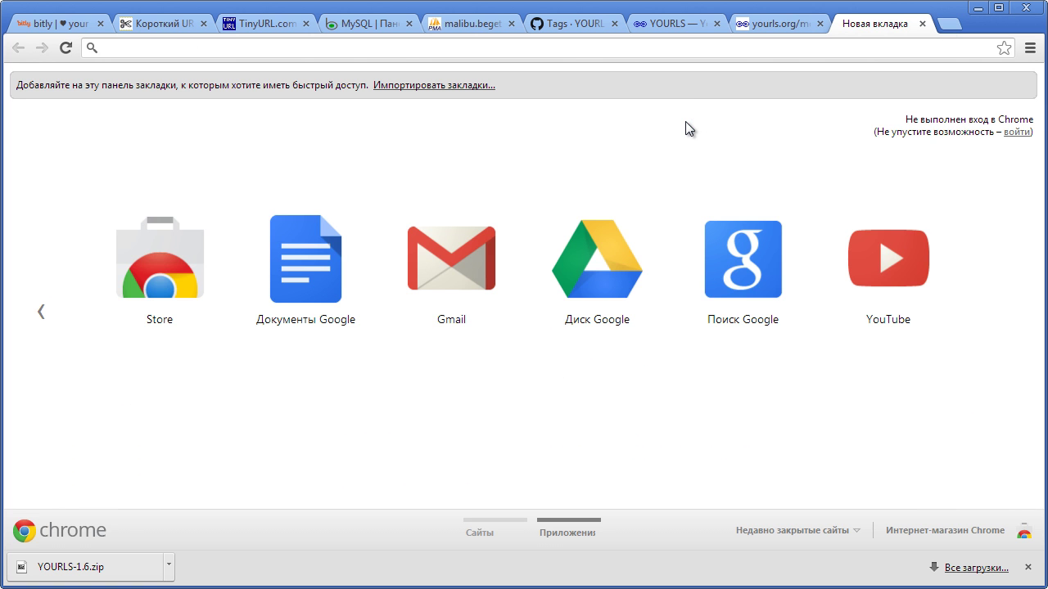
key(ctrl+v)
key(Return)
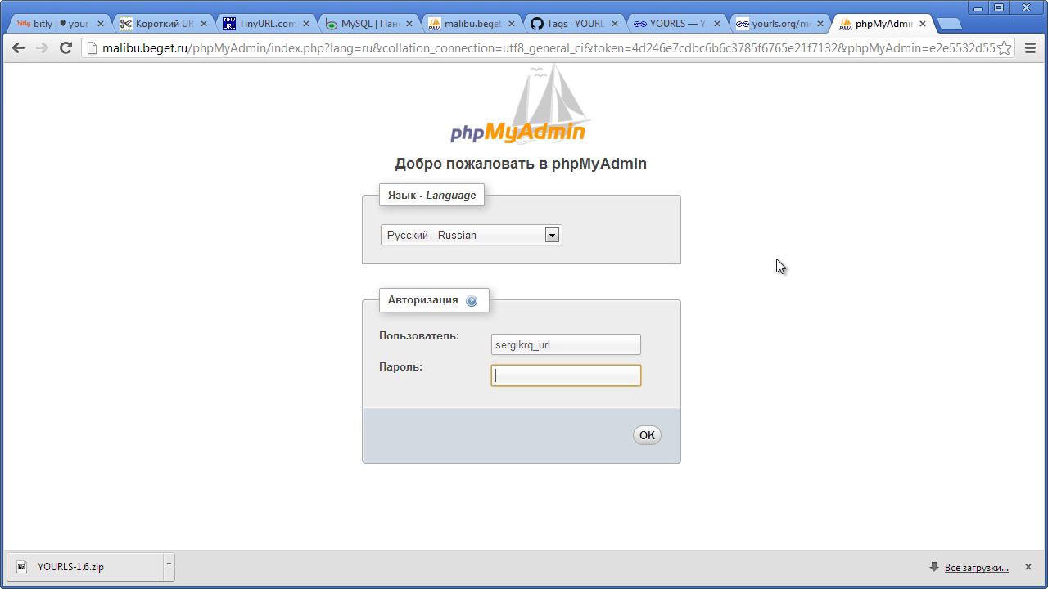
key(ctrl+w)
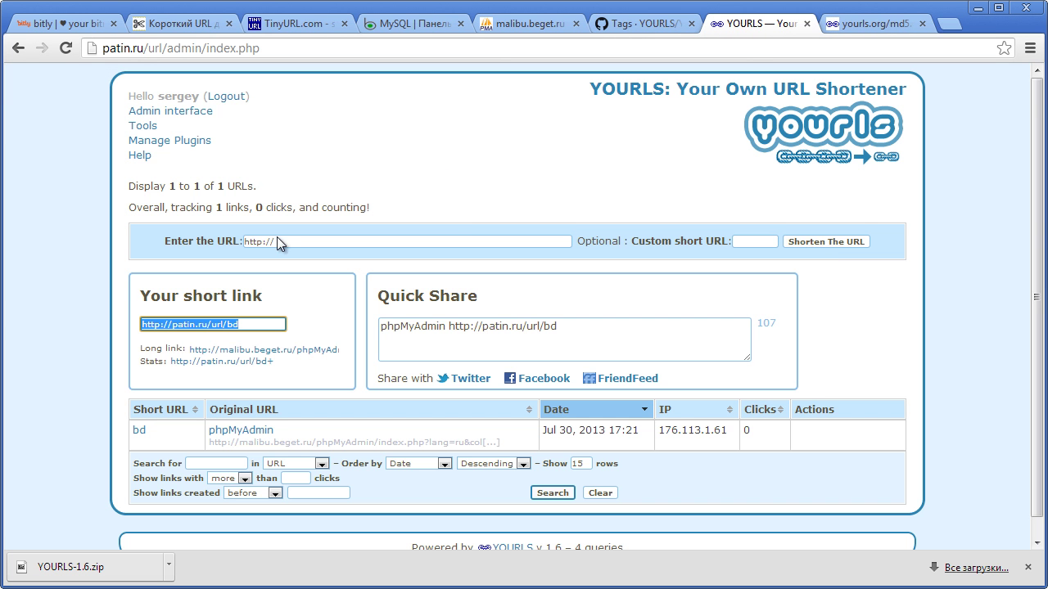
click(35, 263)
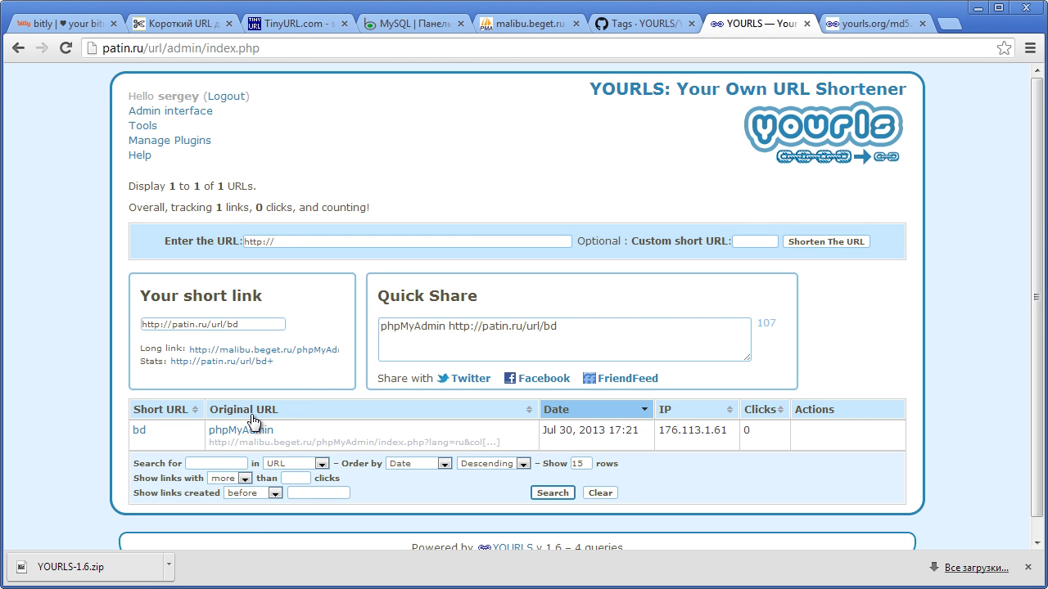
click(756, 240)
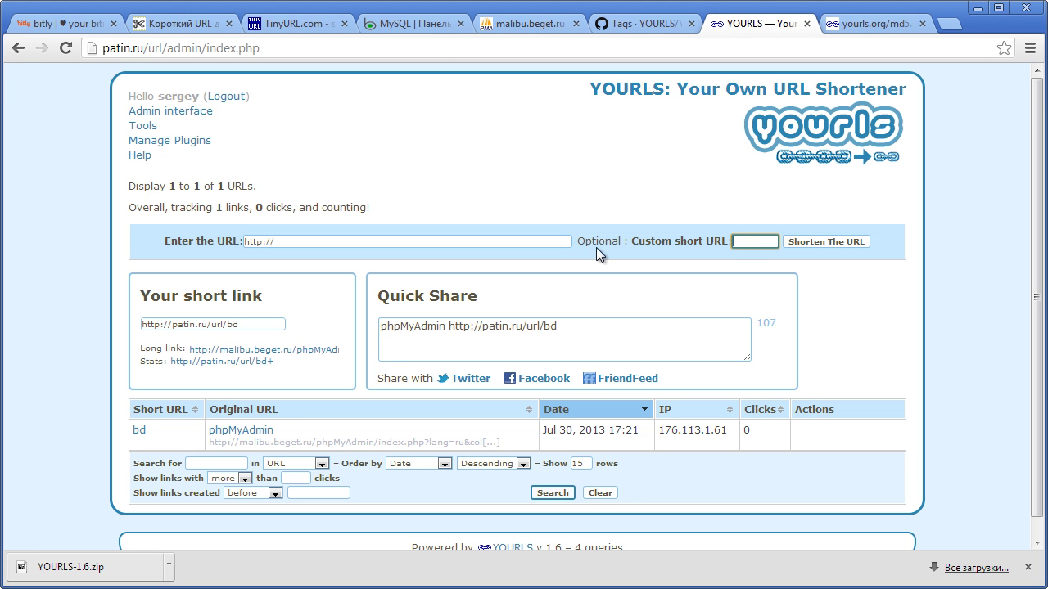
- Copy the GitHub YOURLS Tags address and shorten it as link 1
click(625, 26)
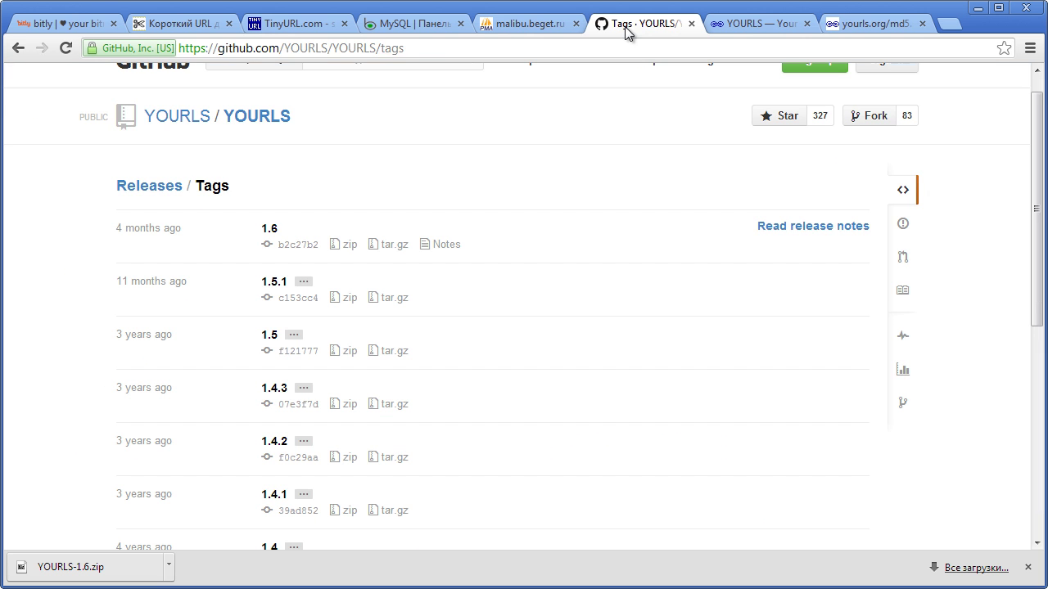
click(425, 48)
click(424, 47)
click(423, 47)
drag(407, 48, 103, 21)
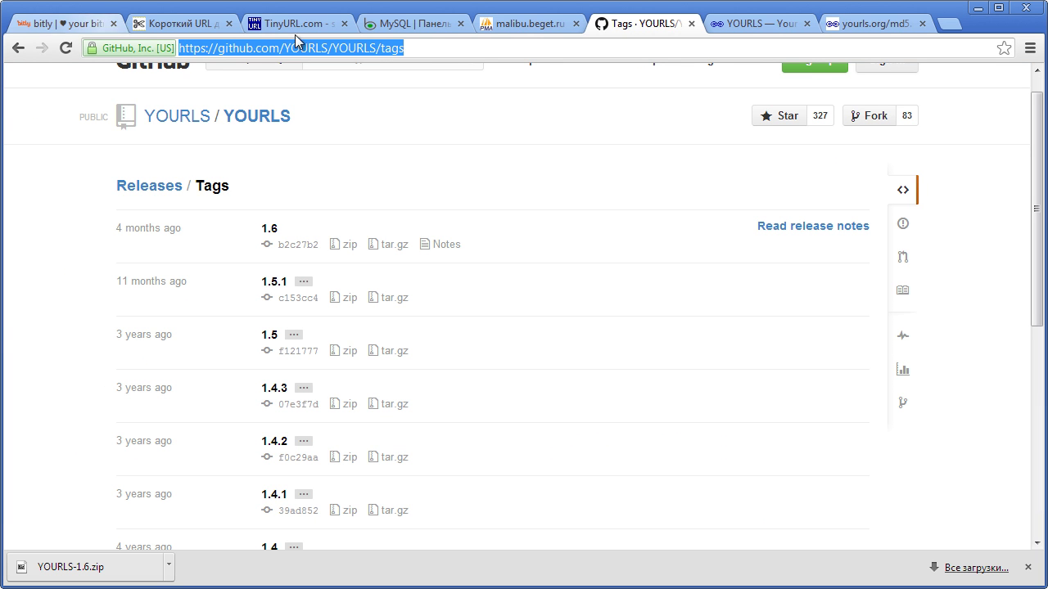
click(774, 26)
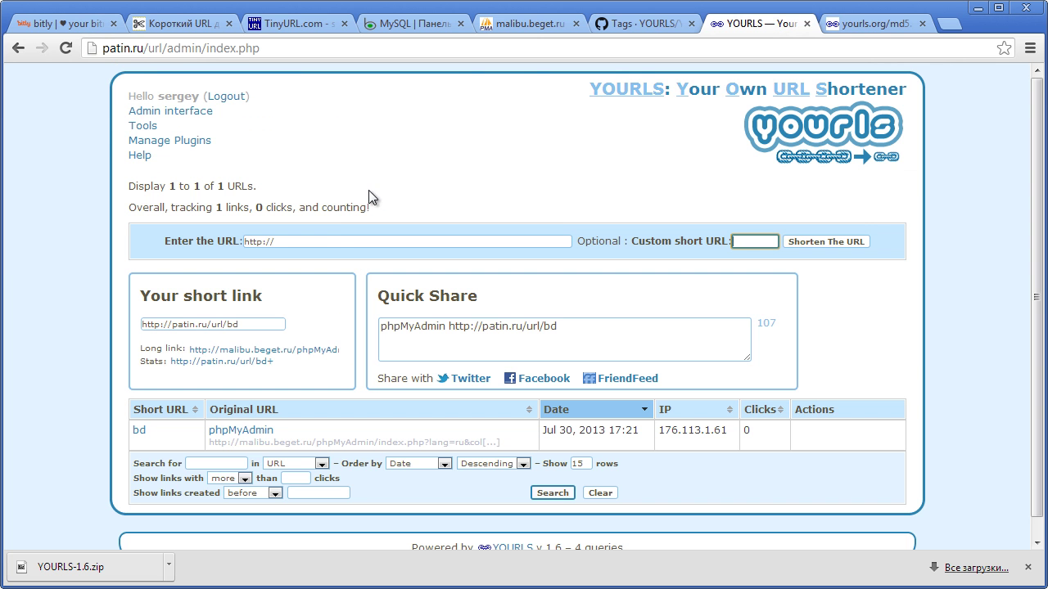
click(336, 240)
key(ctrl+a)
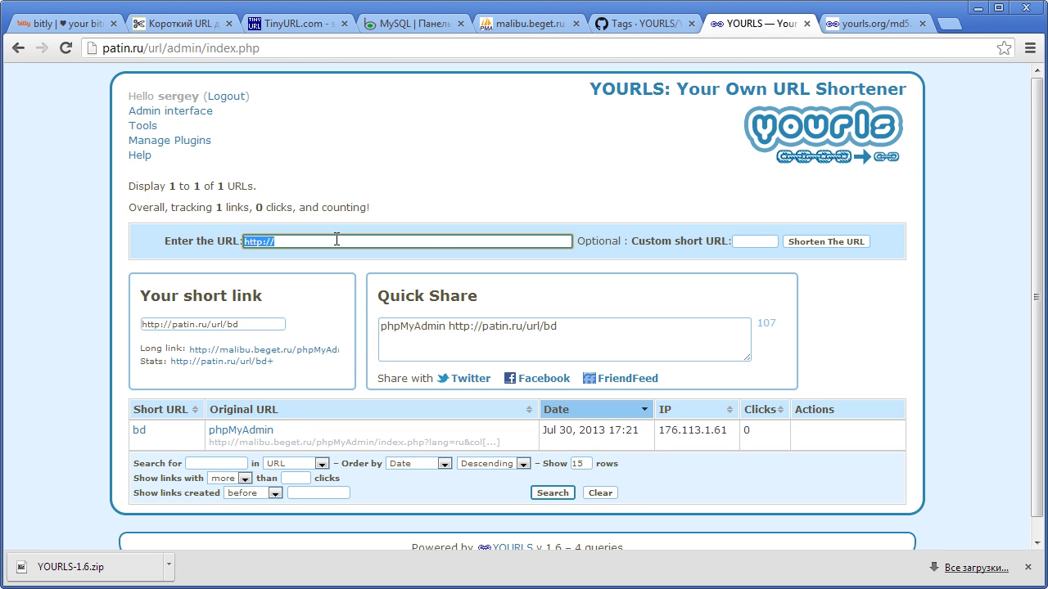
key(ctrl+v)
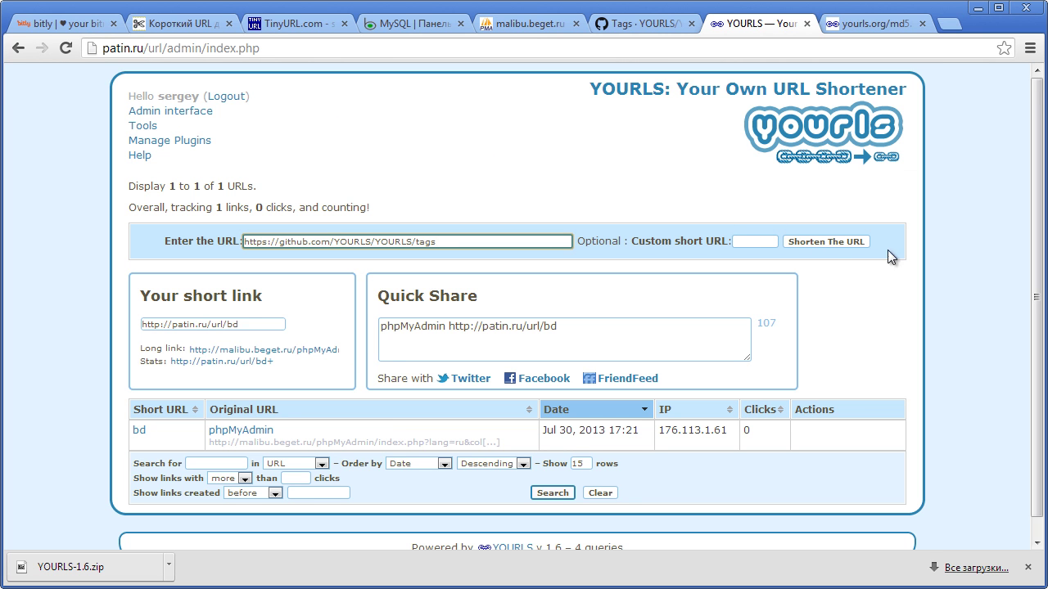
click(847, 244)
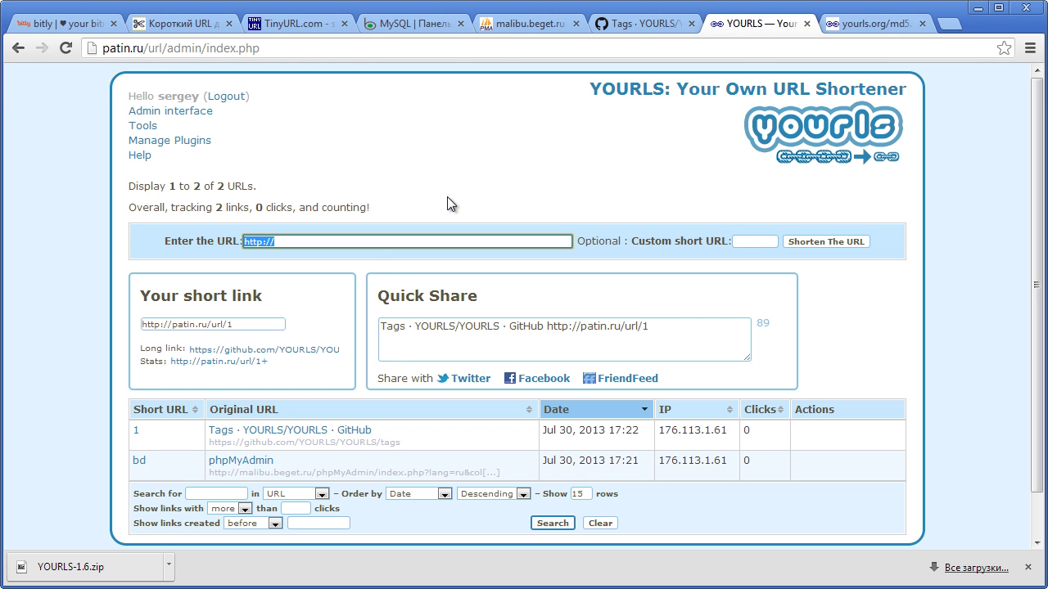
- Shorten the same GitHub Tags address again with the custom short URL photo
key(ctrl+v)
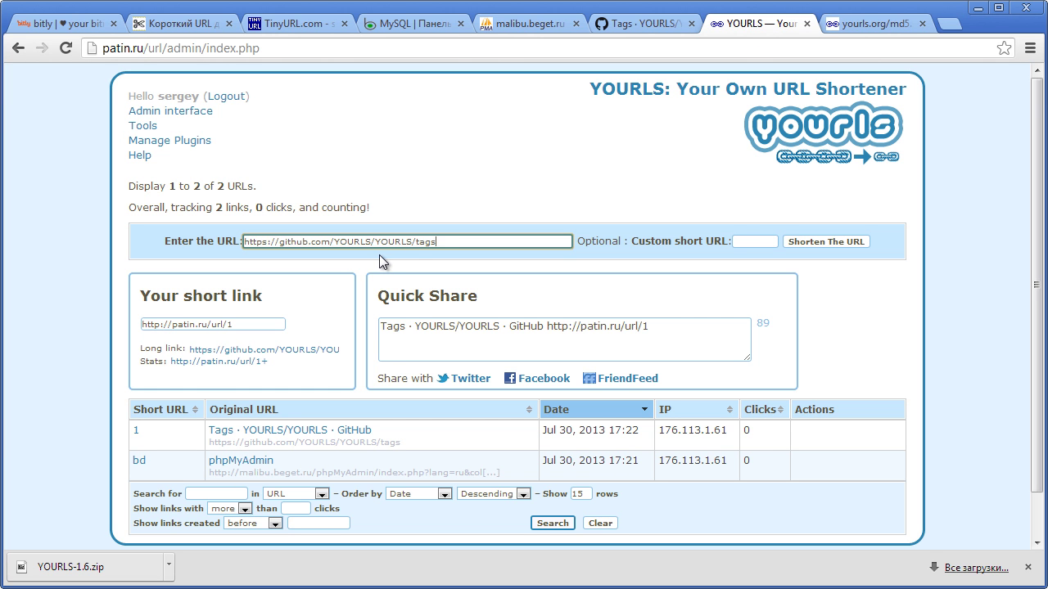
click(756, 241)
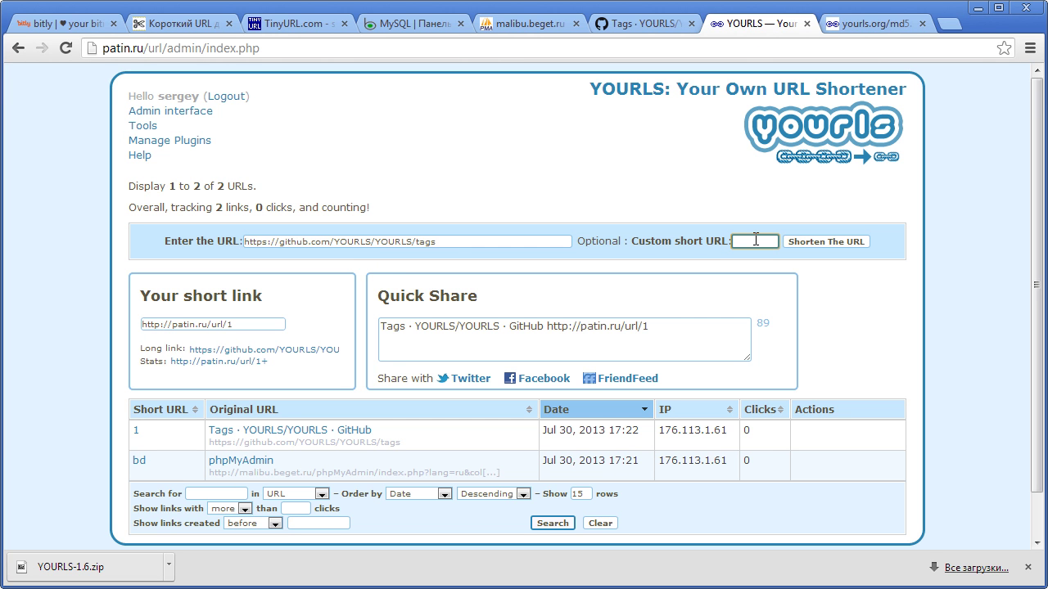
text(photo)
click(854, 245)
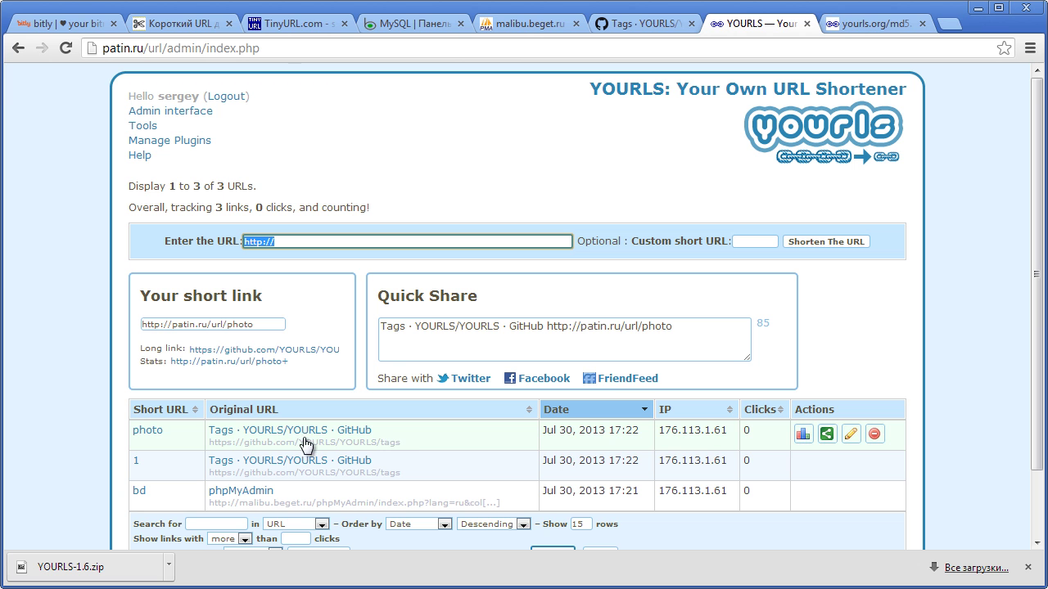
mouse_move(276, 329)
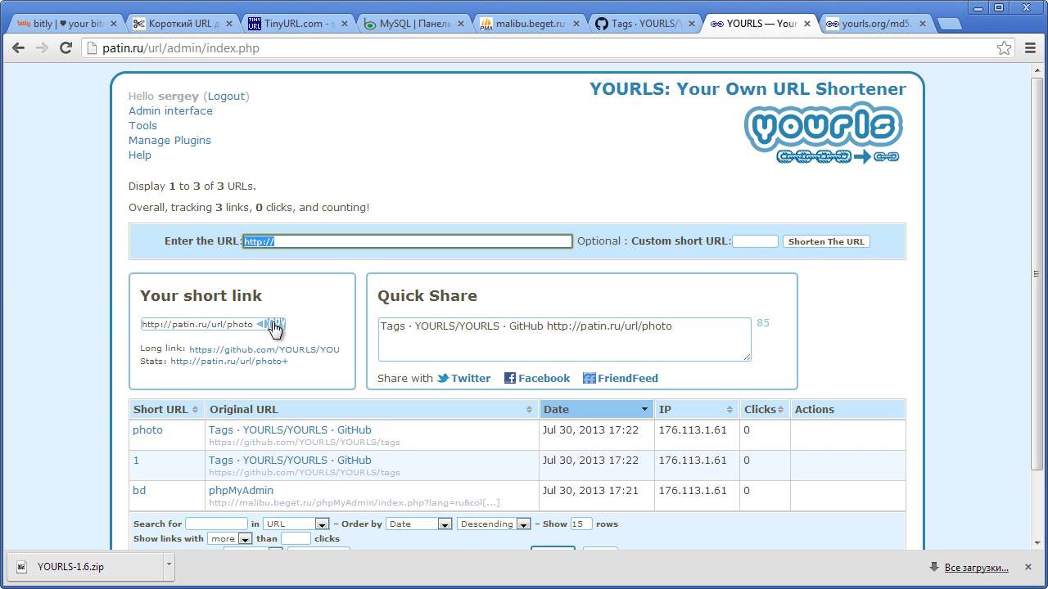
right_click(146, 432)
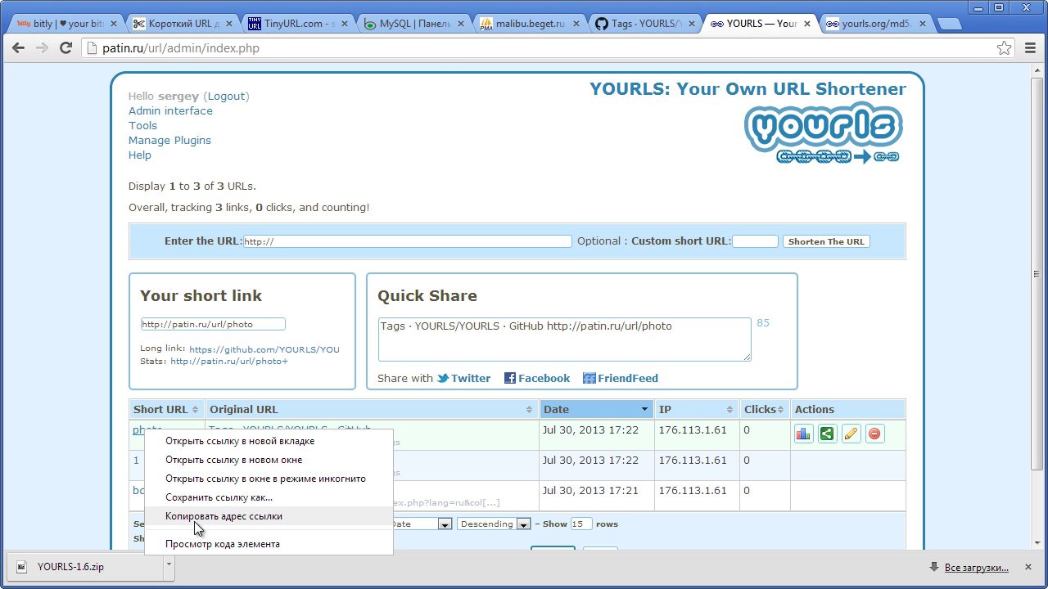
click(8, 442)
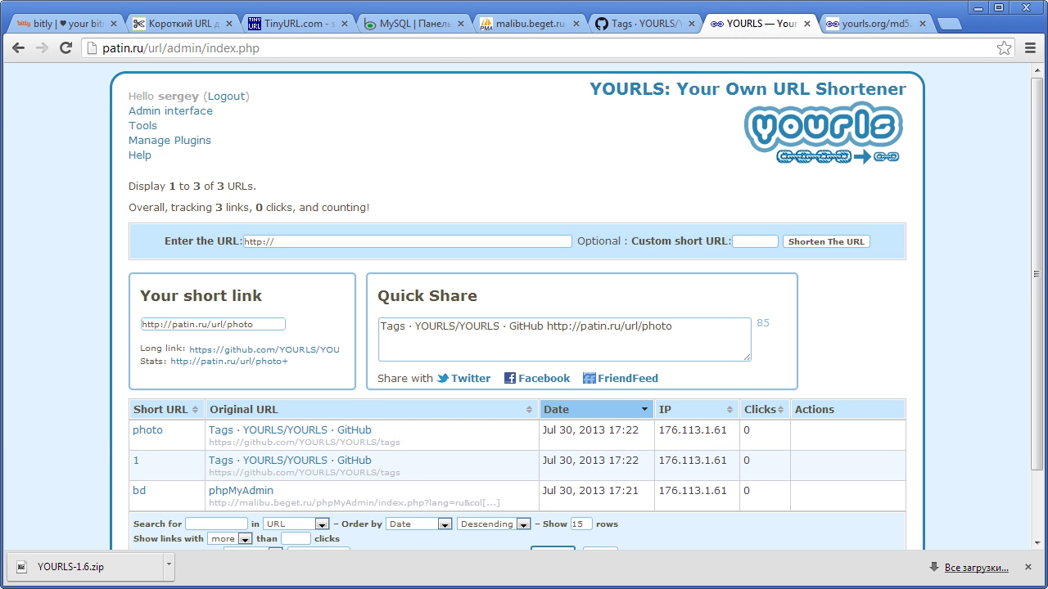
drag(1035, 287, 1015, 380)
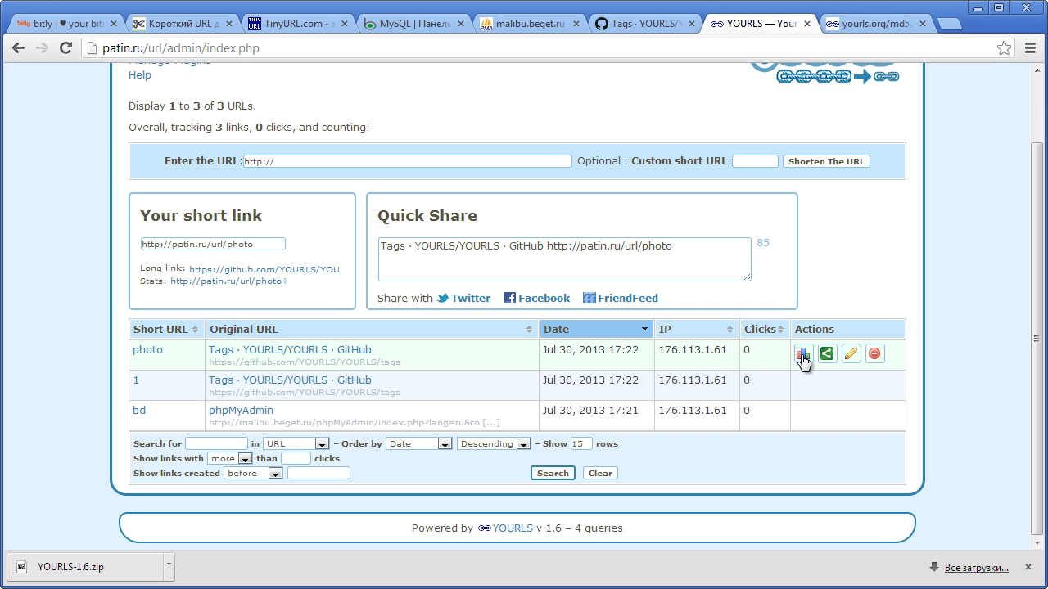
click(802, 356)
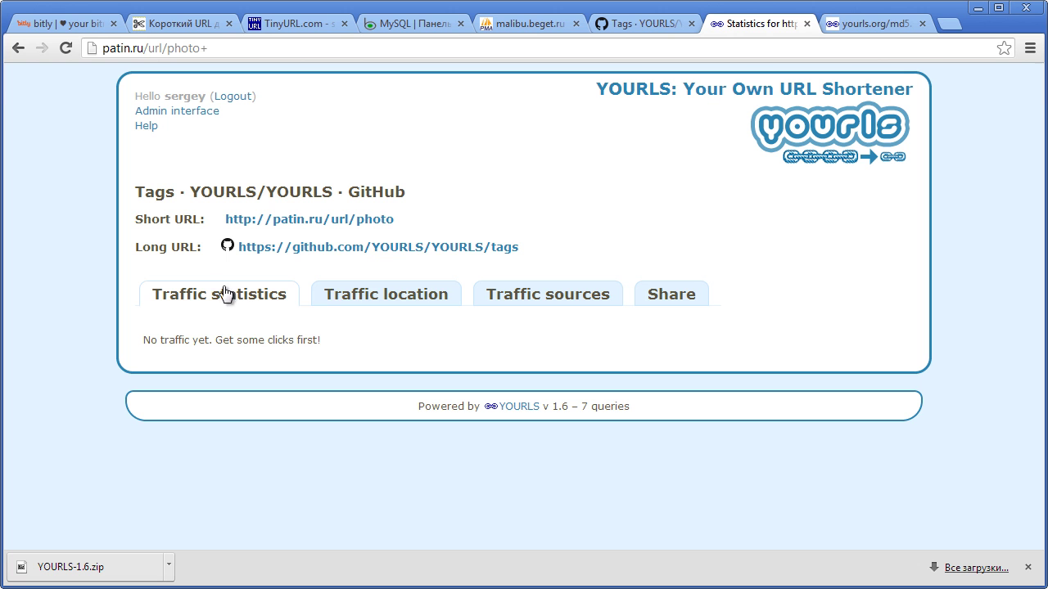
click(327, 296)
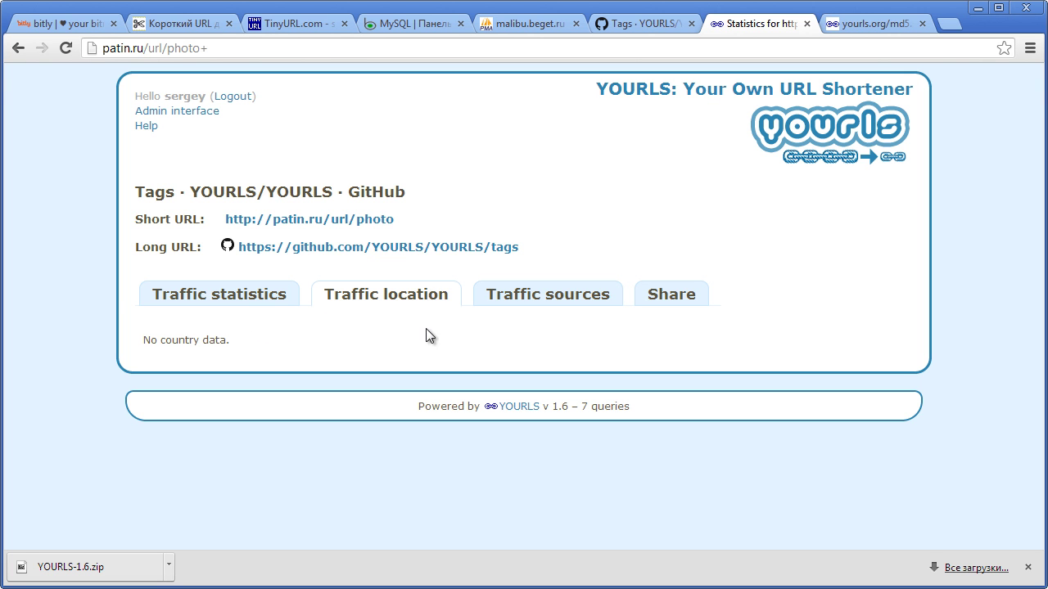
click(551, 305)
click(686, 301)
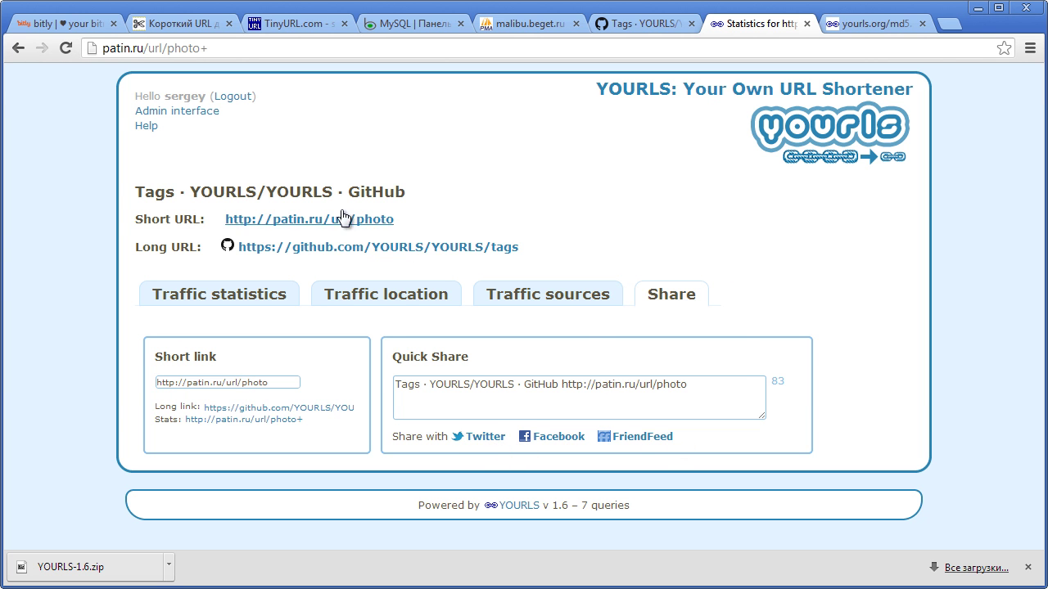
click(164, 112)
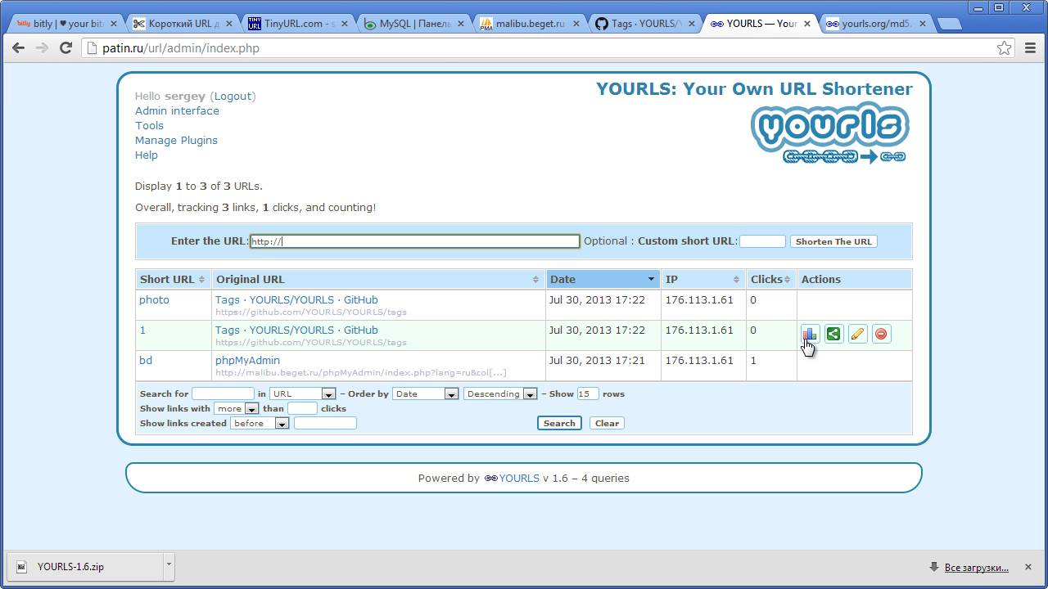
- Open the edit form for short link 1, select its title, and save it unchanged
click(832, 338)
click(857, 336)
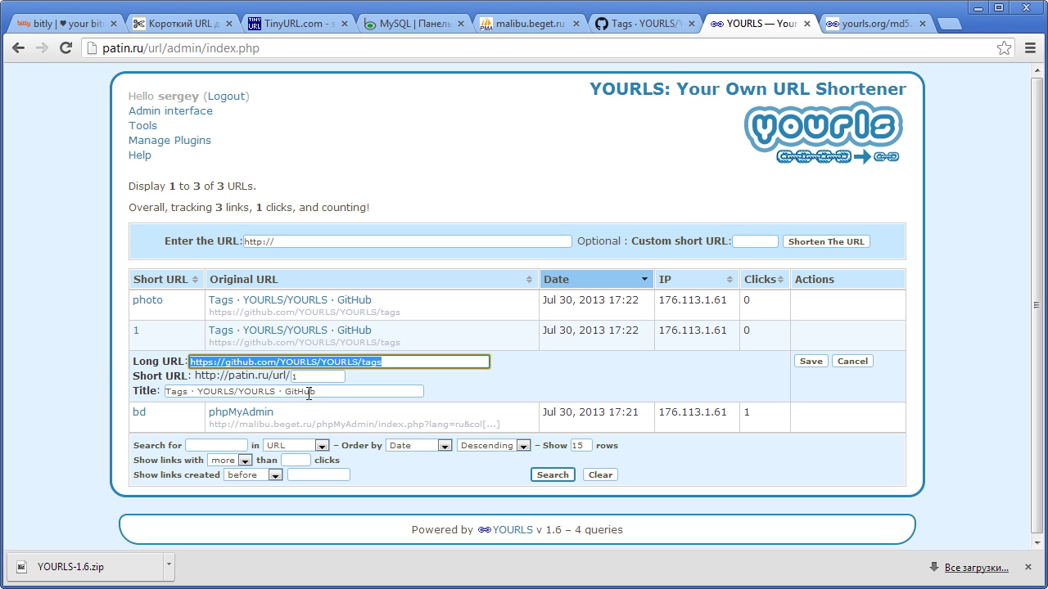
drag(330, 394, 138, 383)
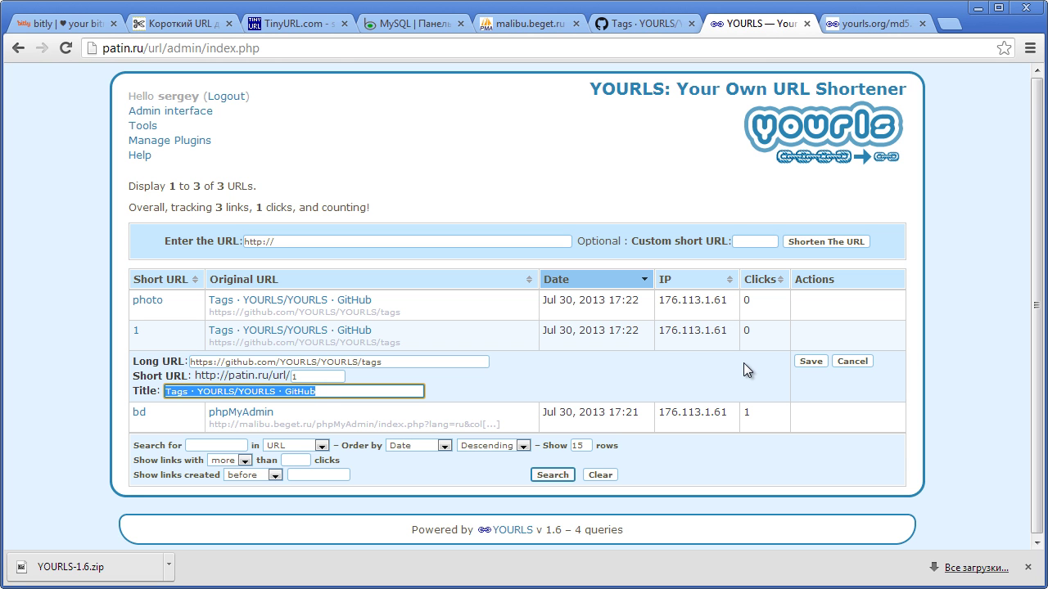
click(812, 362)
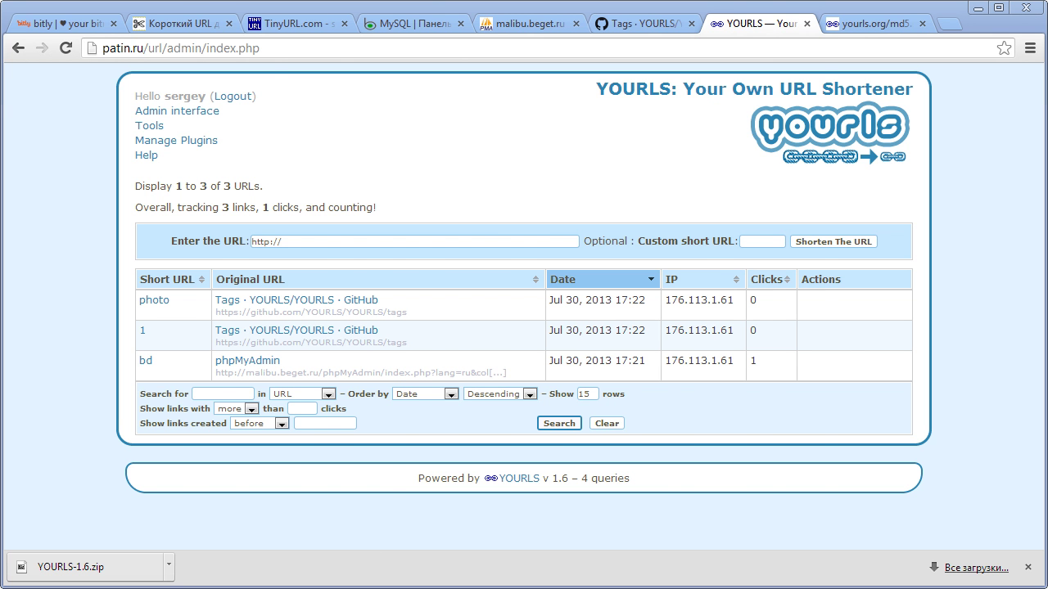
- Open functions-html.php from the server's includes folder in the editor via Total Commander
key(alt+Tab)
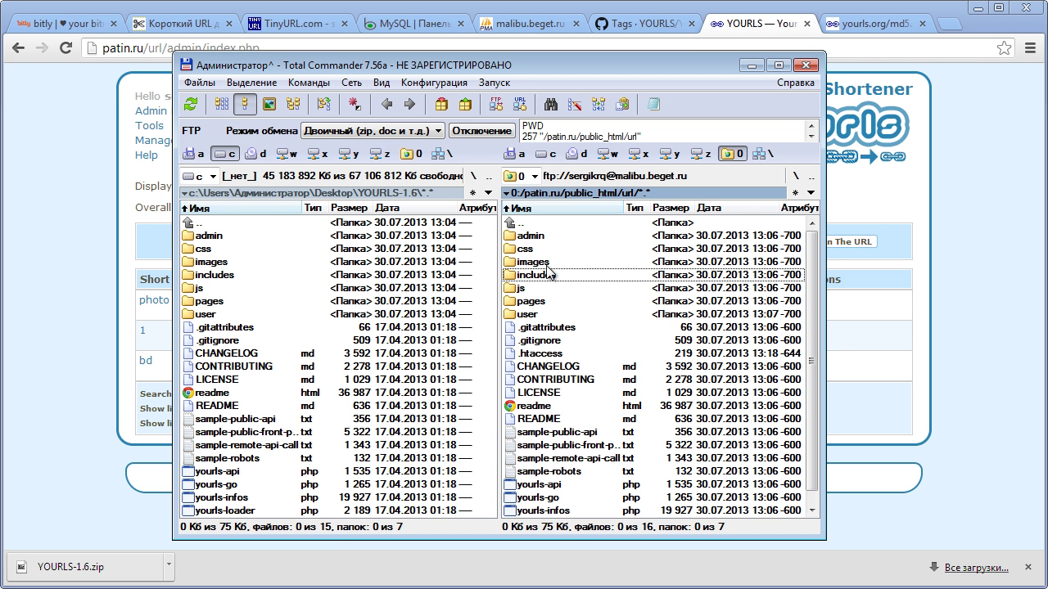
double_click(534, 280)
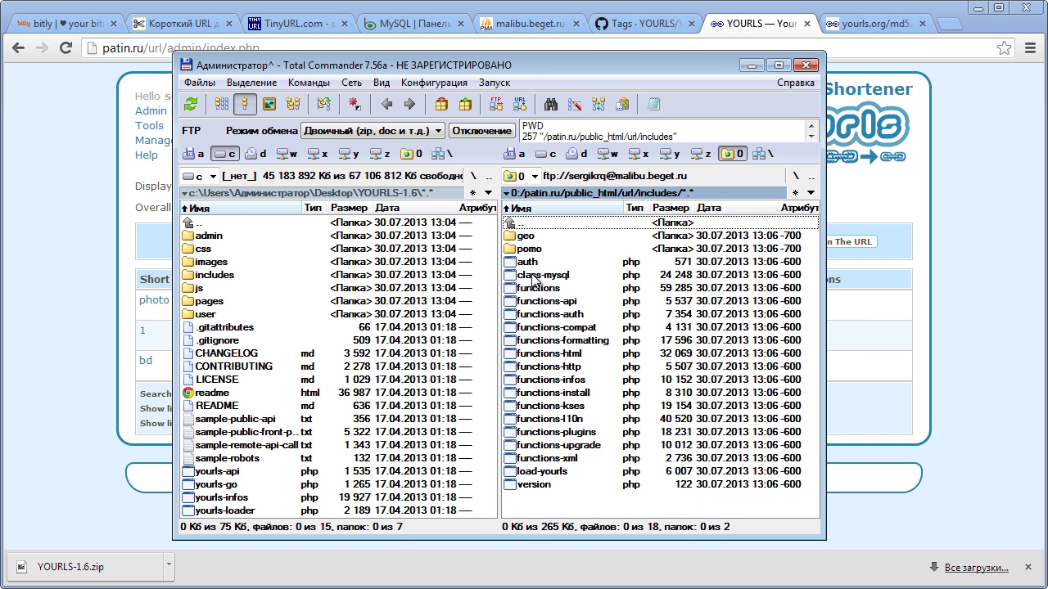
click(562, 370)
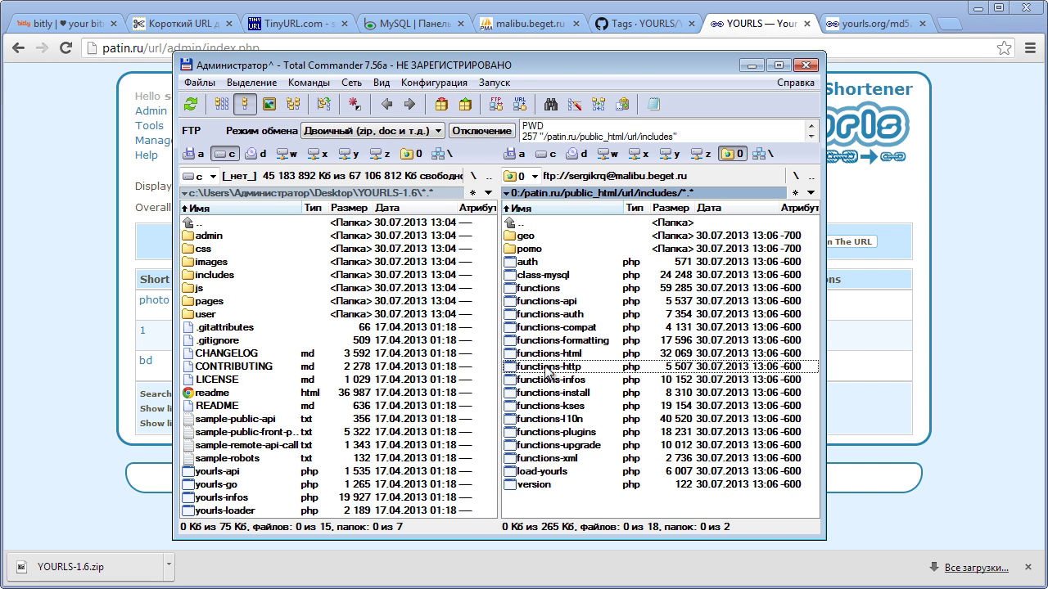
click(545, 357)
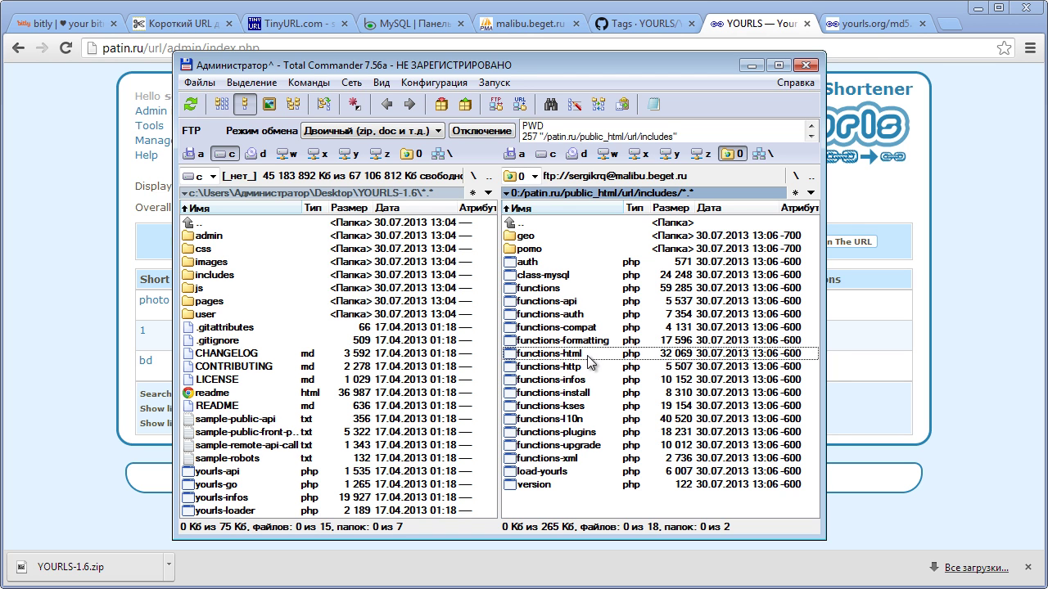
double_click(588, 357)
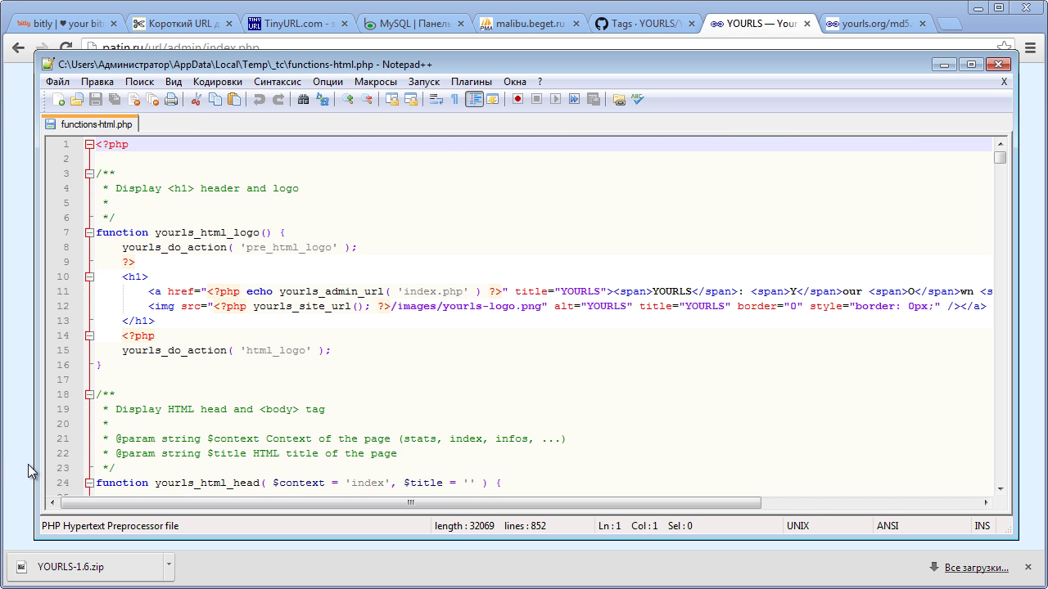
- Minimize Total Commander and select the 'Enter the URL' label on the YOURLS admin page
drag(36, 470, 256, 462)
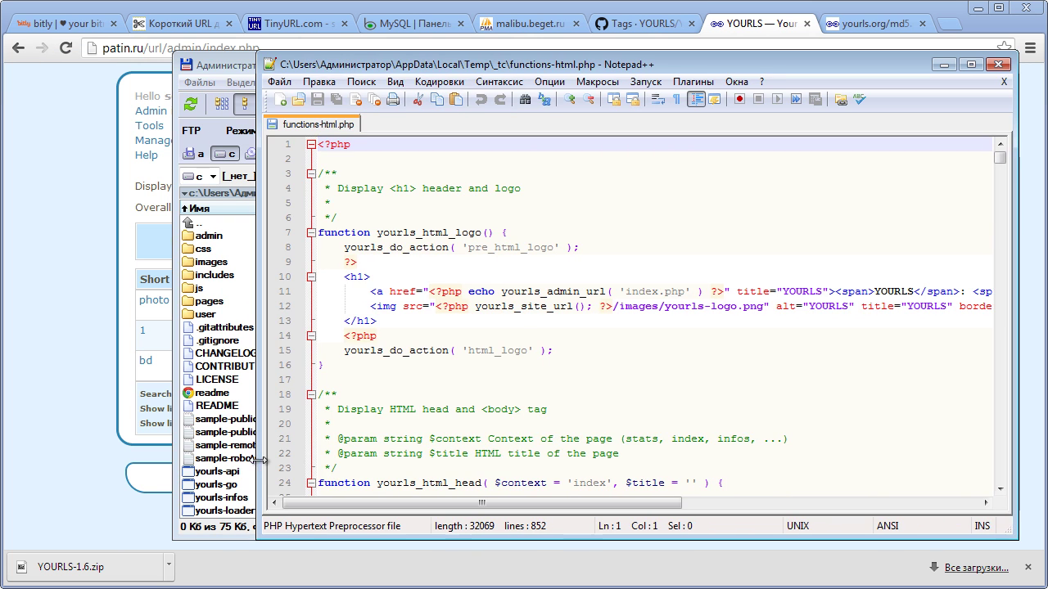
click(234, 65)
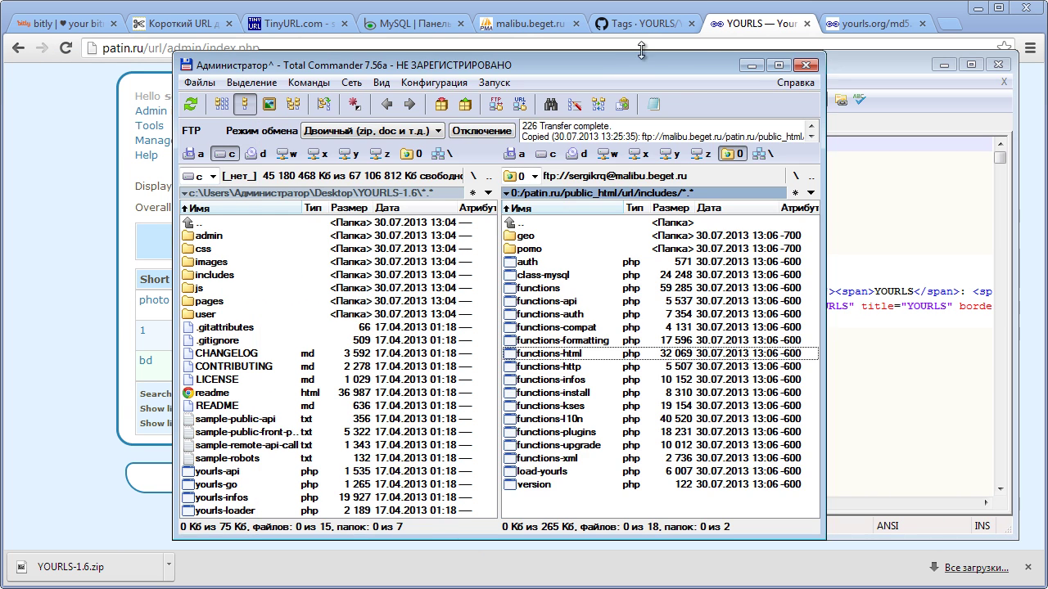
click(752, 71)
click(25, 246)
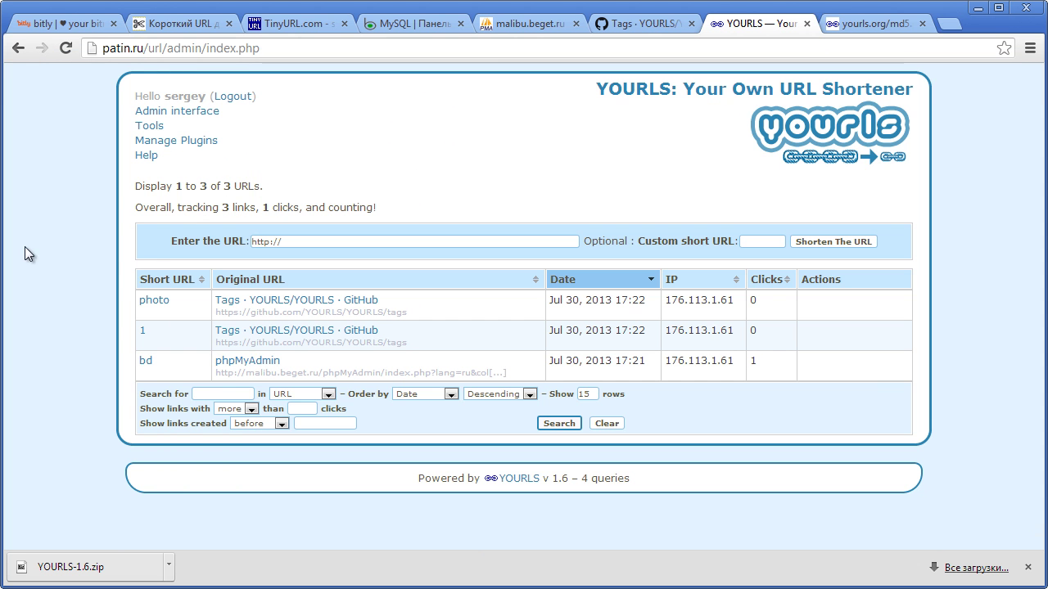
drag(172, 236, 246, 243)
key(ctrl+c)
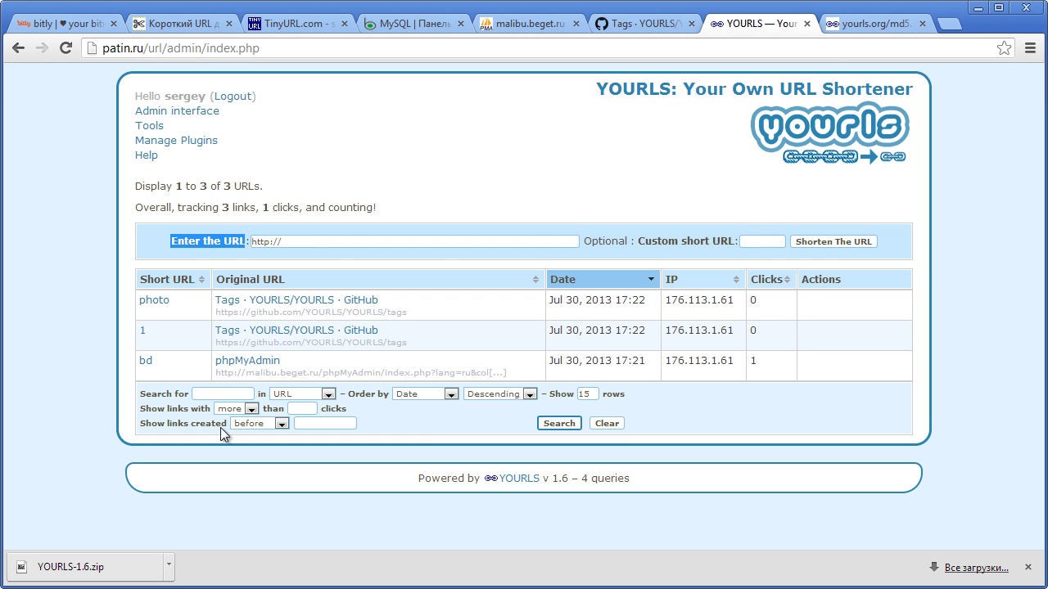
- Find 'Enter the URL' in functions-html.php and replace it with 'Введите адрес'
key(alt+Tab)
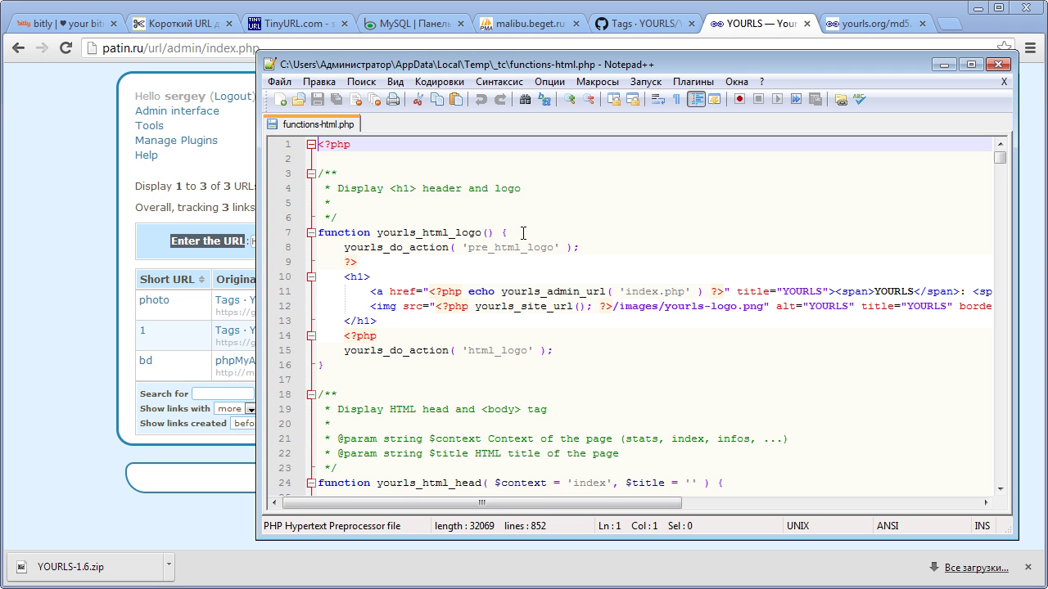
key(ctrl+f)
key(ctrl+v)
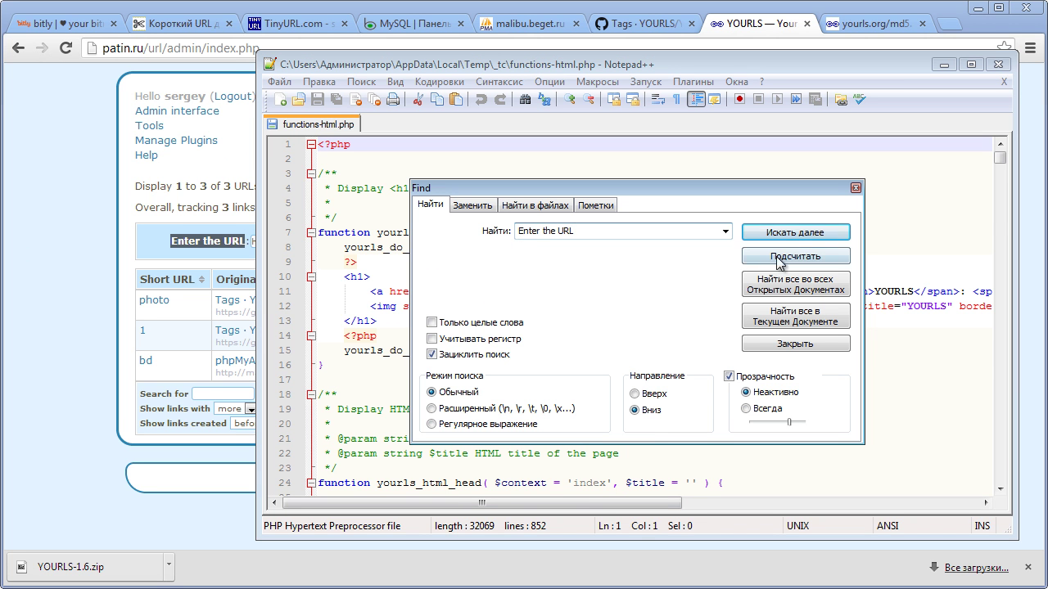
click(777, 232)
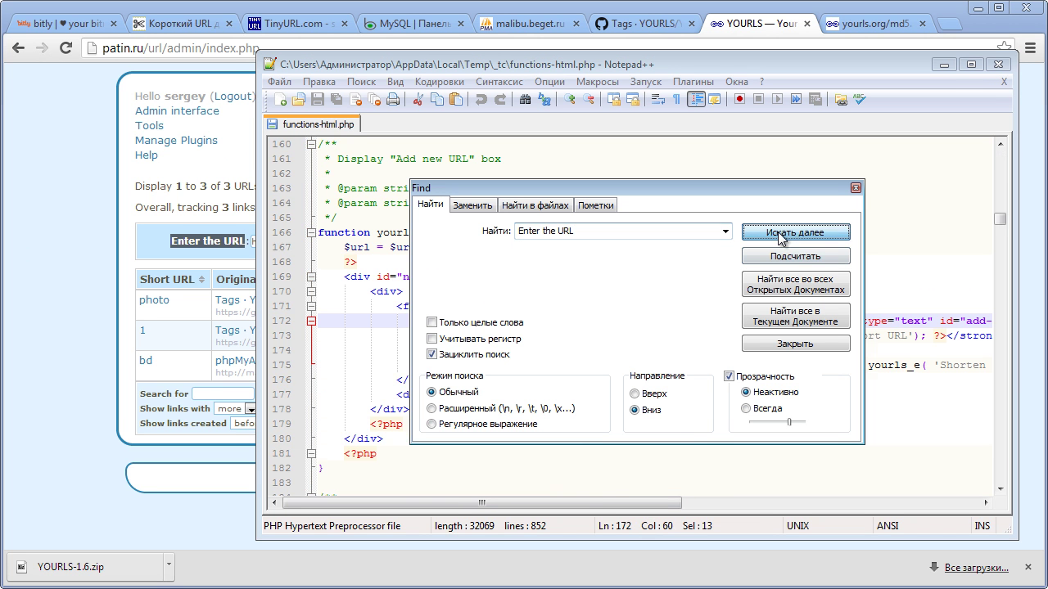
click(855, 188)
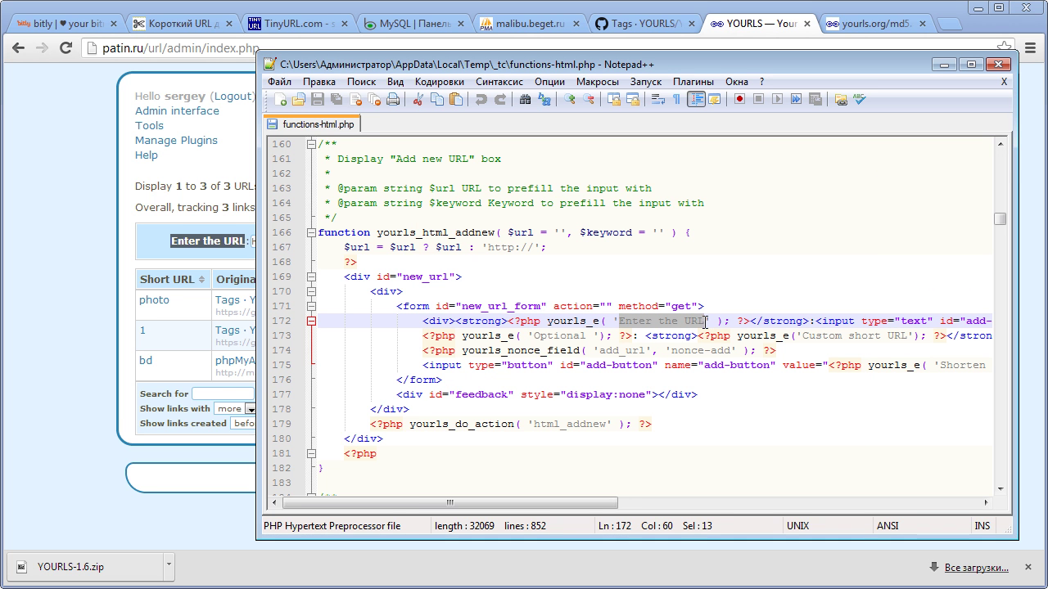
key(Delete)
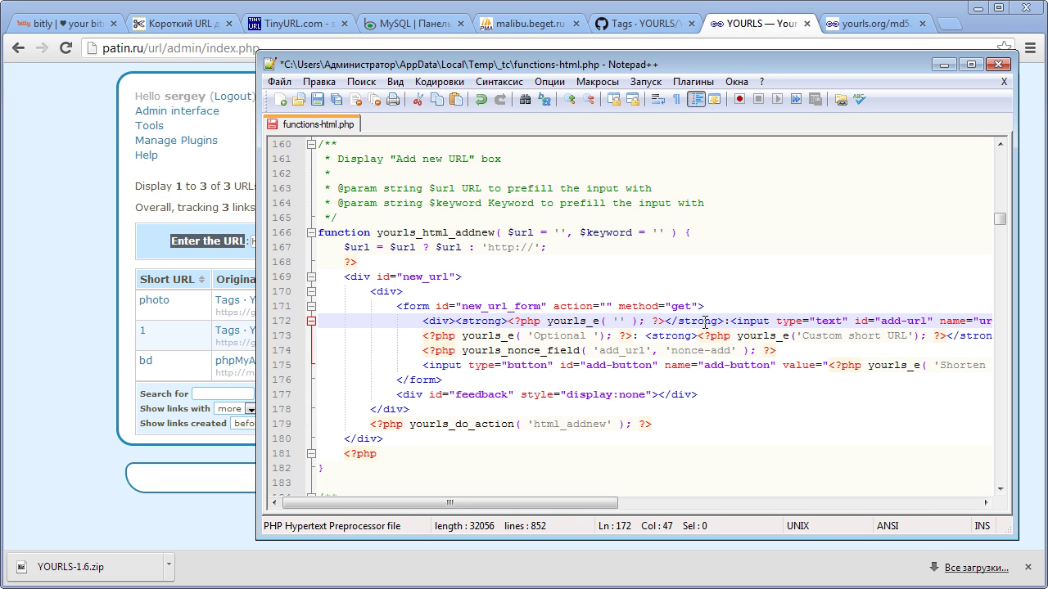
text(Bведите ад)
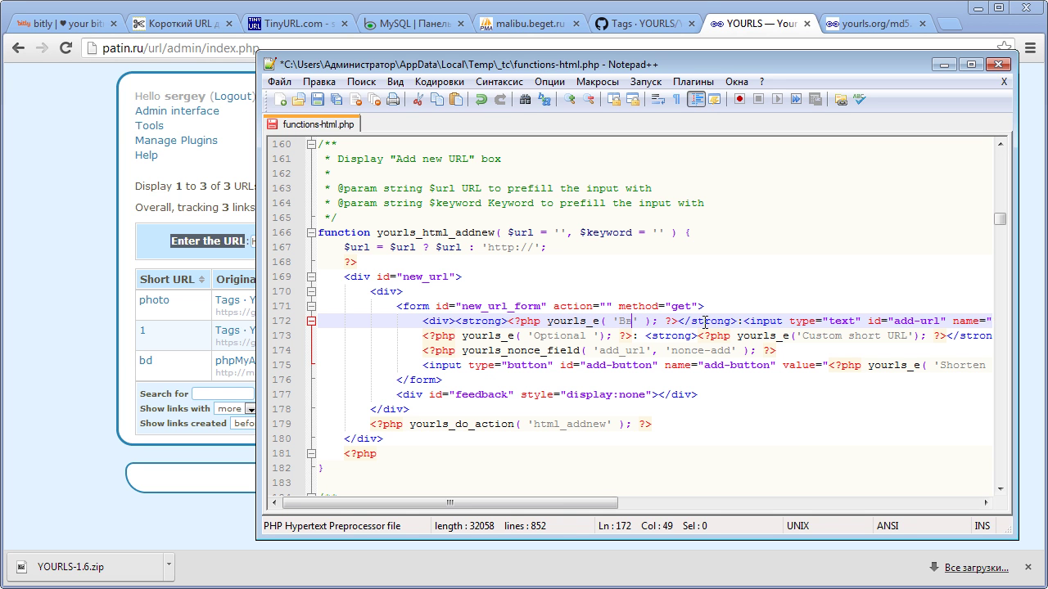
text(рес)
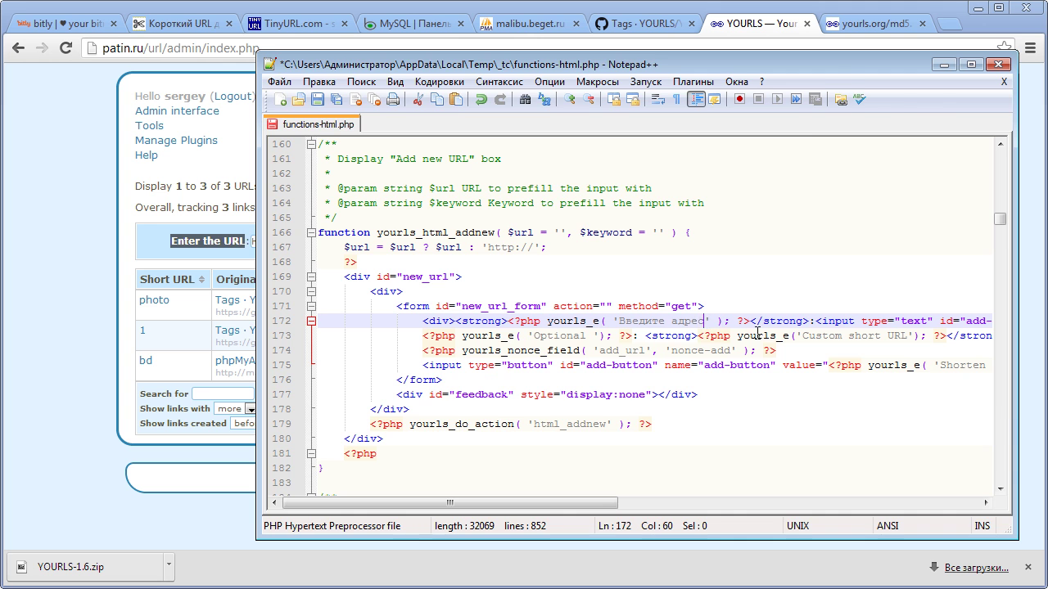
click(106, 308)
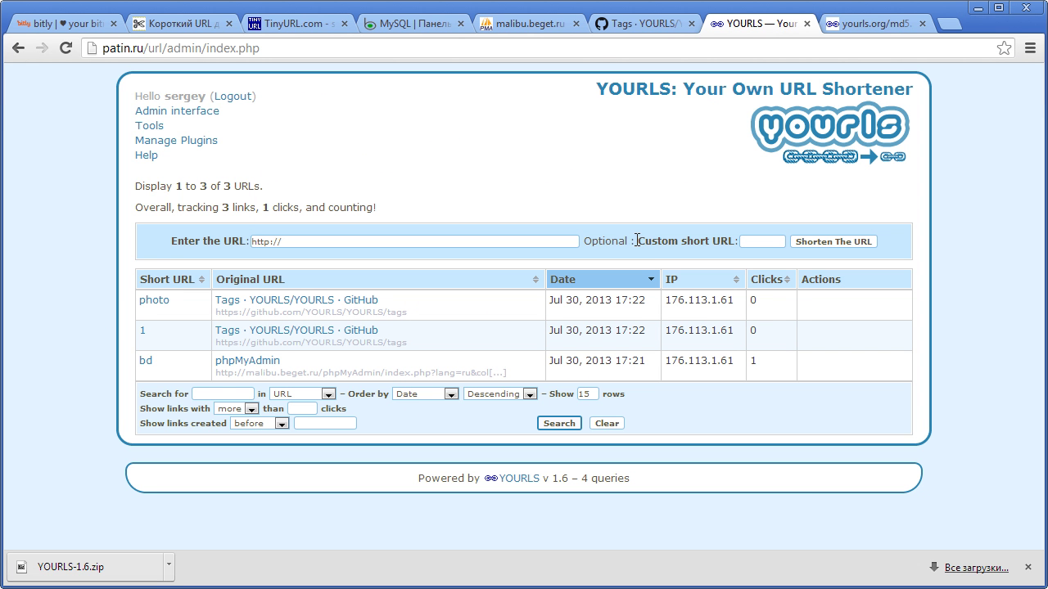
drag(638, 239, 733, 239)
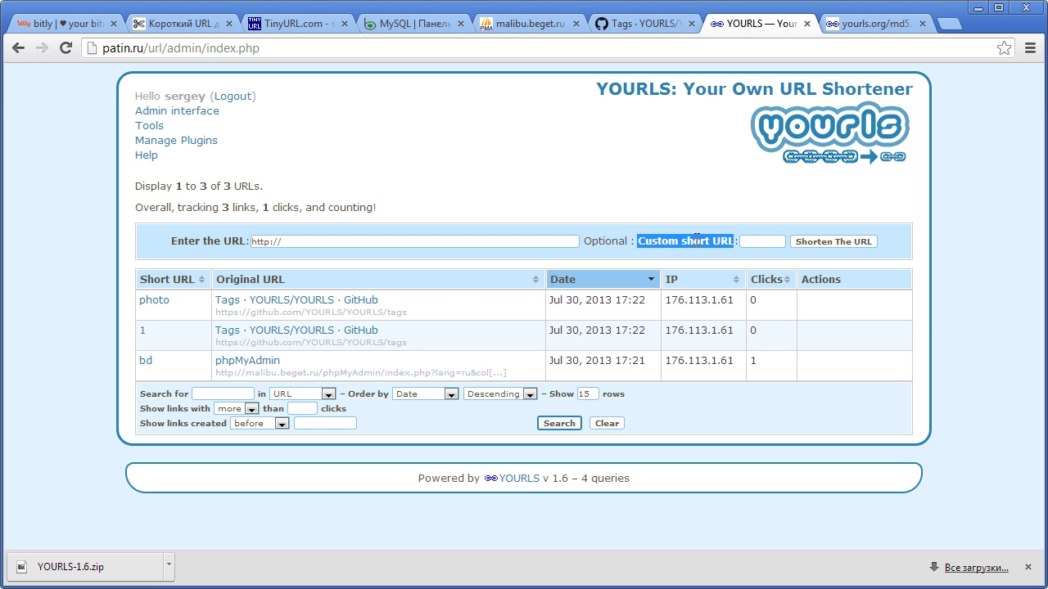
- Find the 'Custom short URL' label in the code and overwrite it with 'Хвост'
right_click(696, 239)
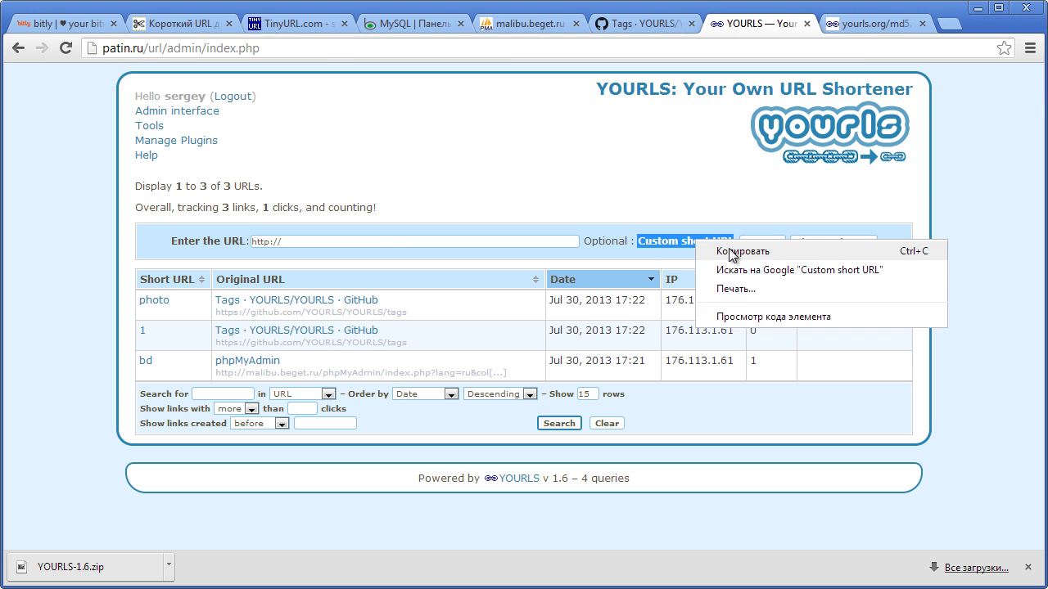
click(731, 251)
key(alt+Tab)
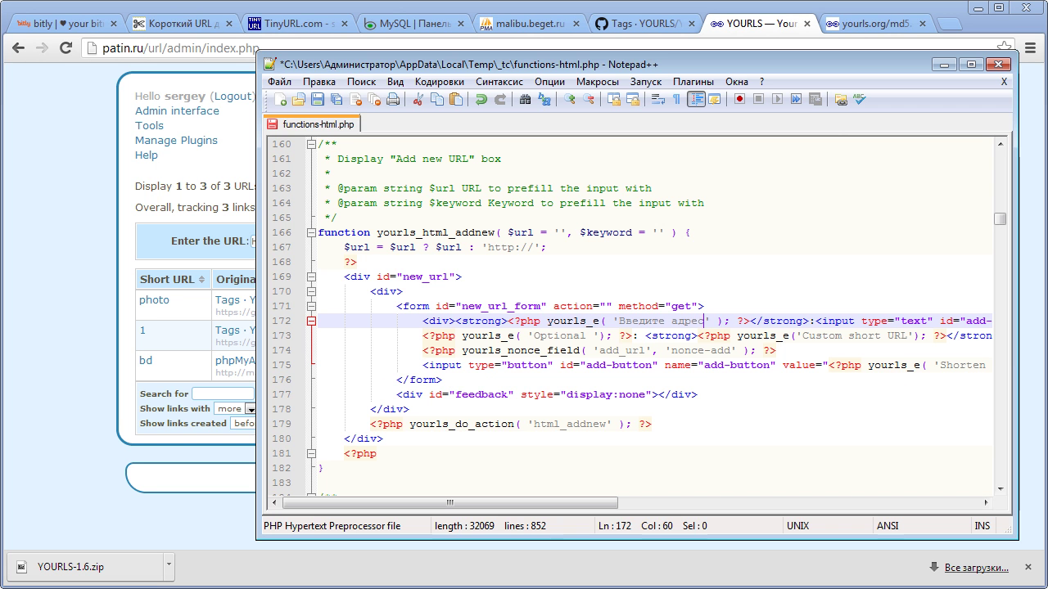
key(ctrl+f)
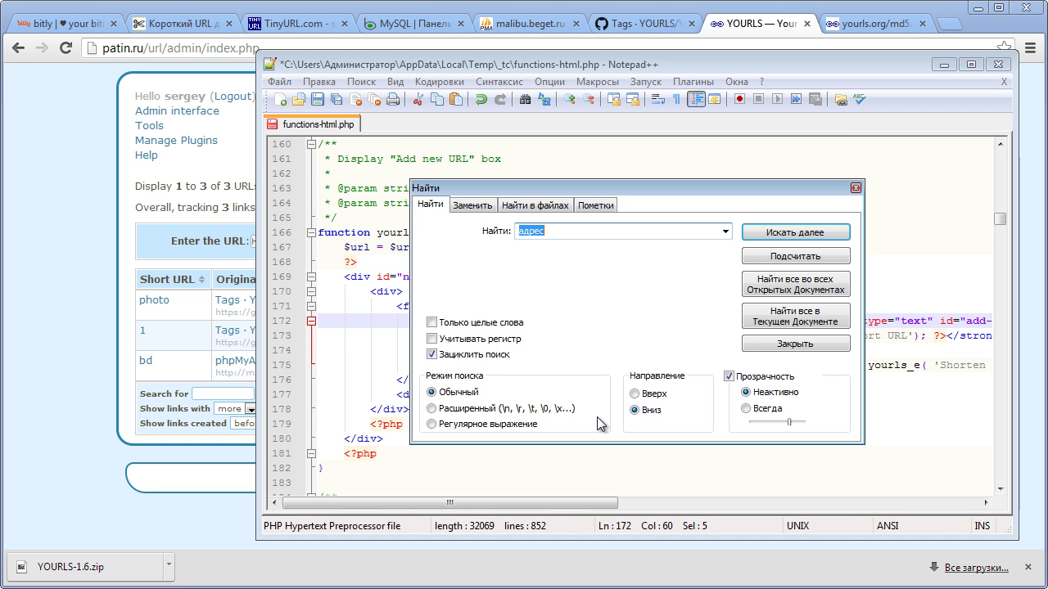
key(ctrl+v)
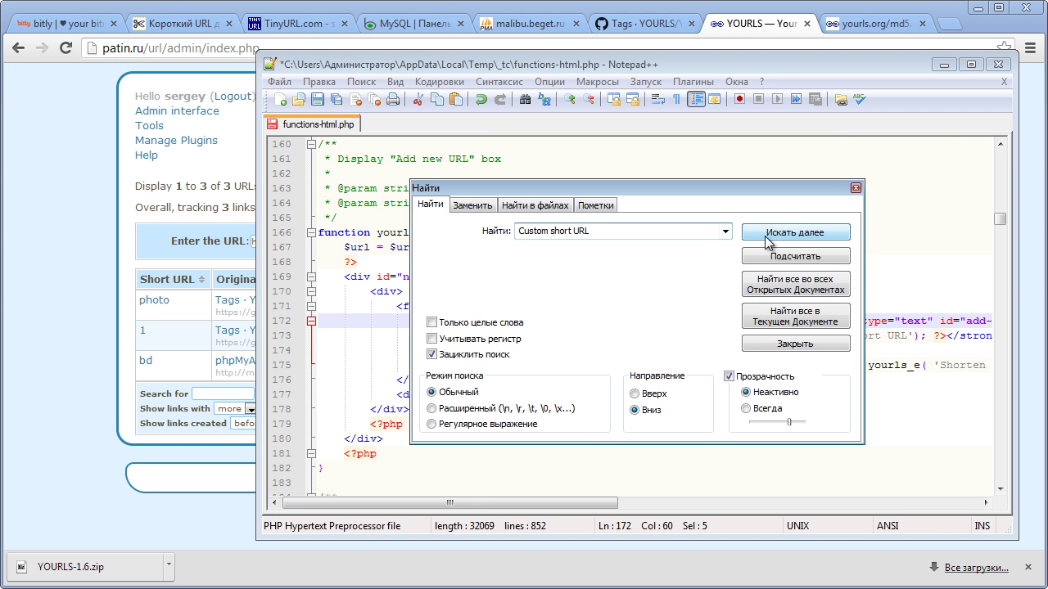
click(807, 233)
click(855, 188)
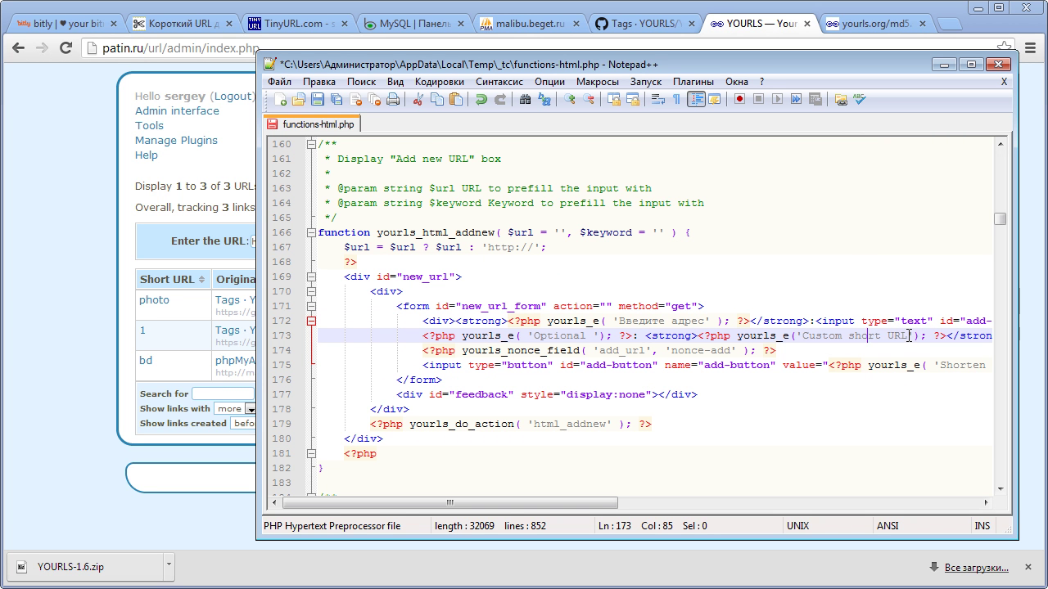
drag(907, 337, 805, 338)
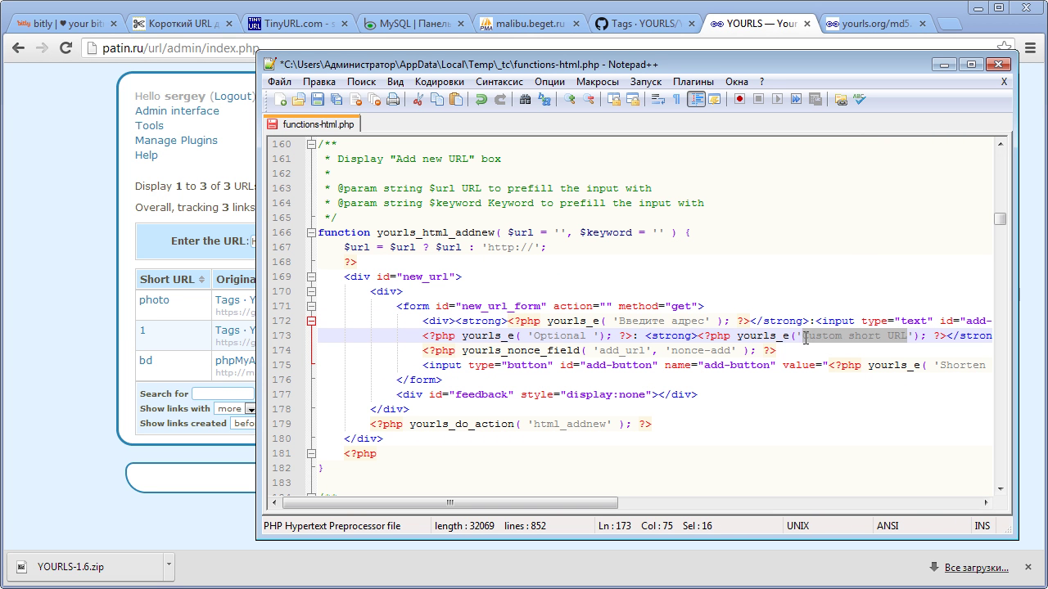
text(Хвос)
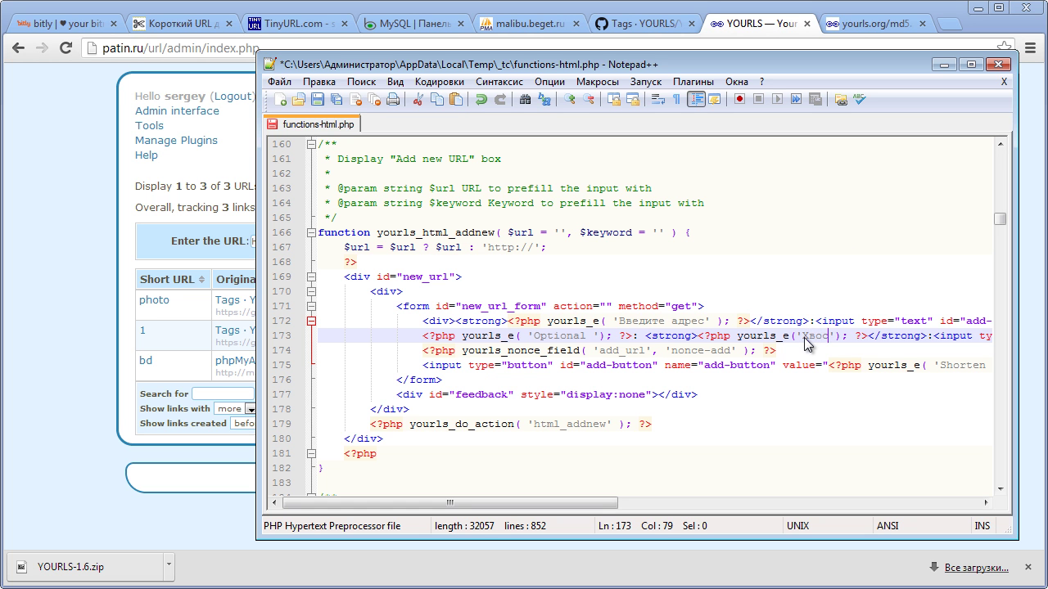
text(т)
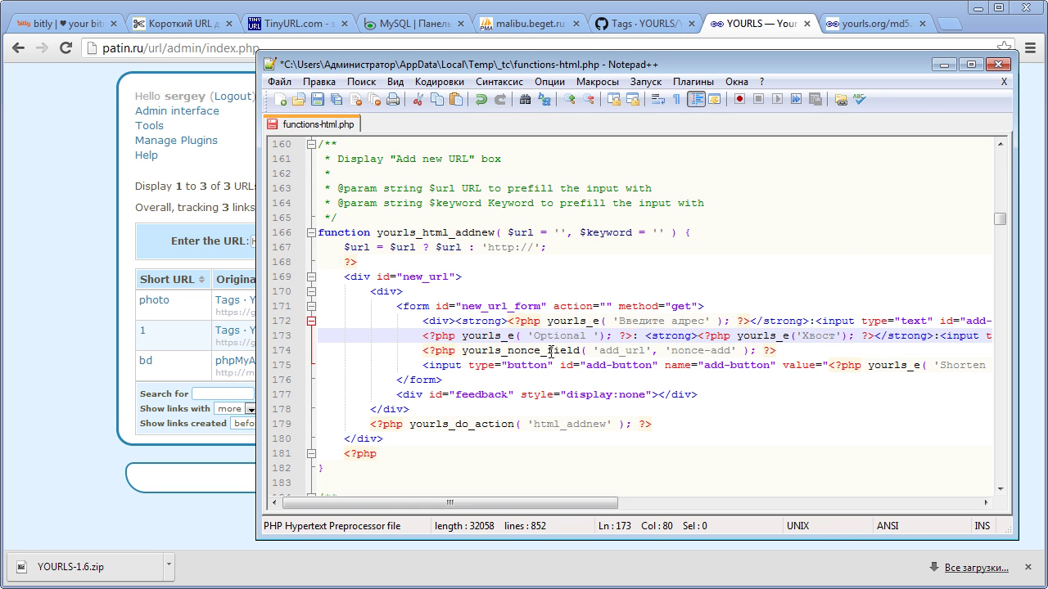
- Replace the 'Optional' label on line 173 with 'По желанию'
drag(607, 58, 592, 328)
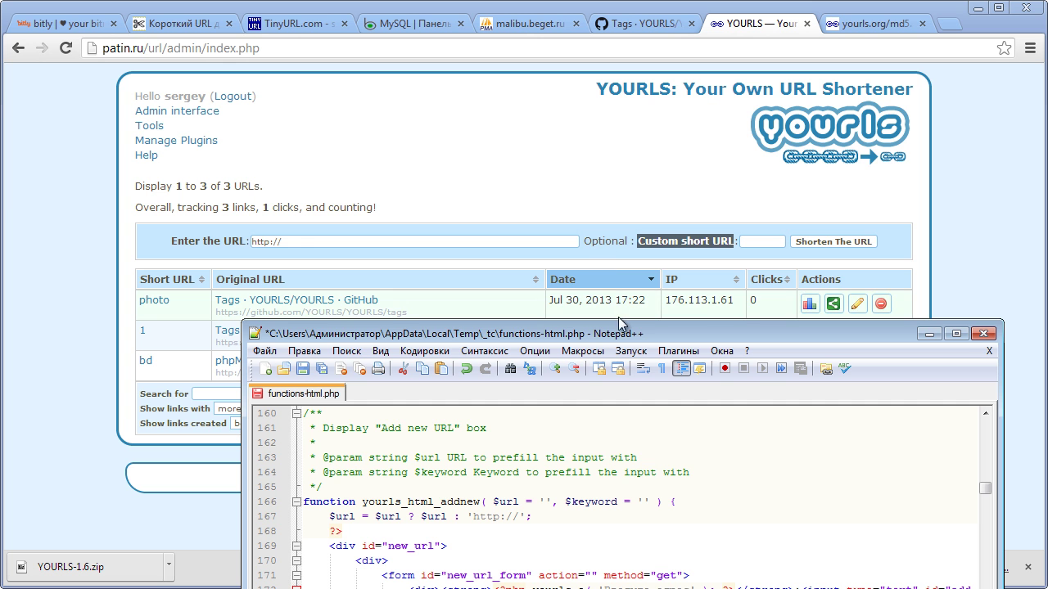
drag(622, 333, 604, 108)
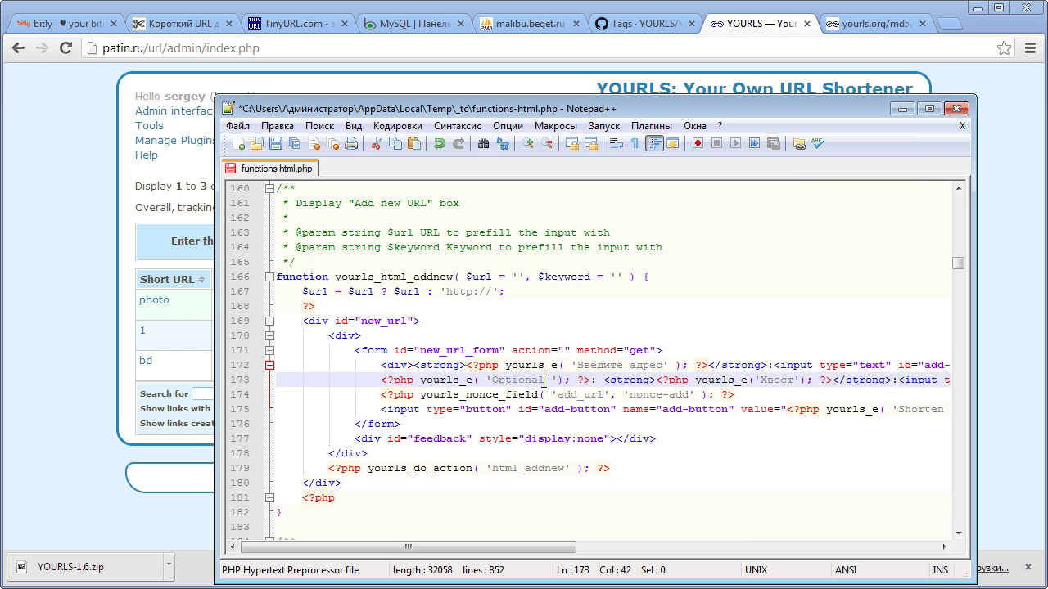
key(BackSpace)
key(BackSpace)
key(BackSpace)
key(BackSpace)
key(BackSpace)
key(BackSpace)
key(BackSpace)
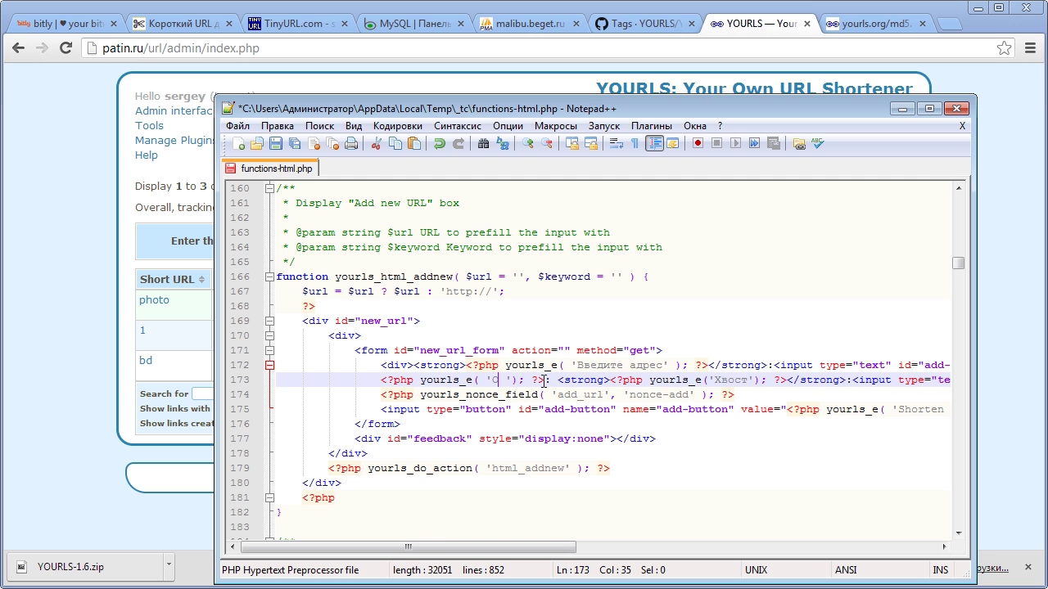
key(BackSpace)
text(По желан)
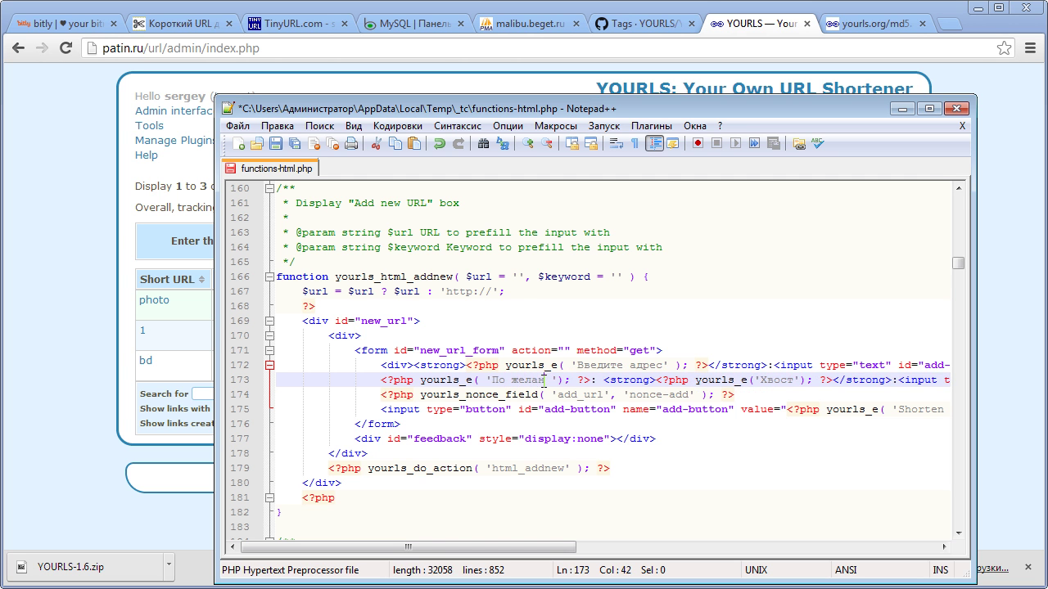
text(ию)
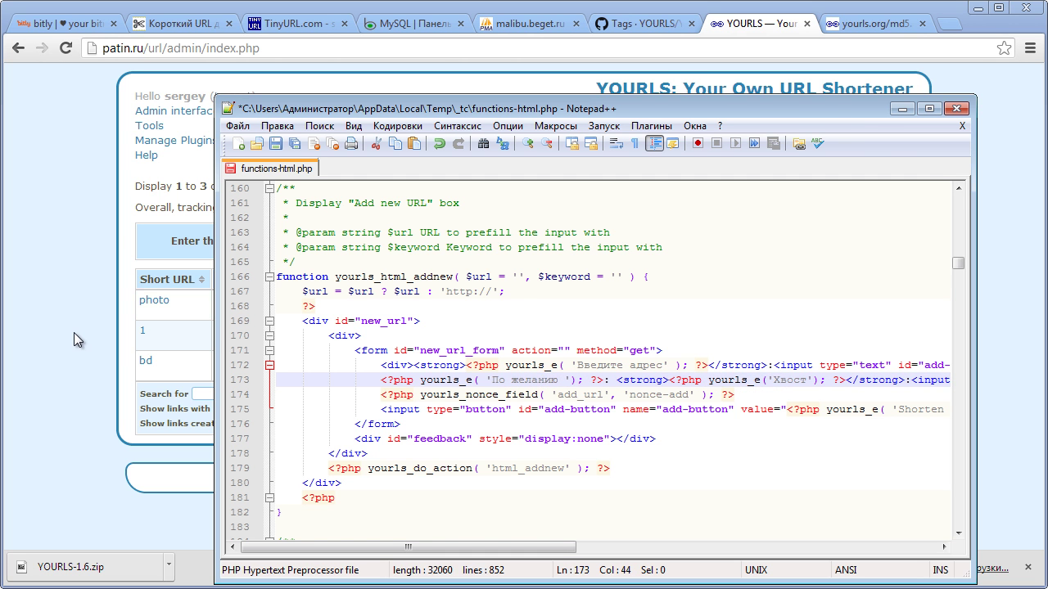
click(52, 334)
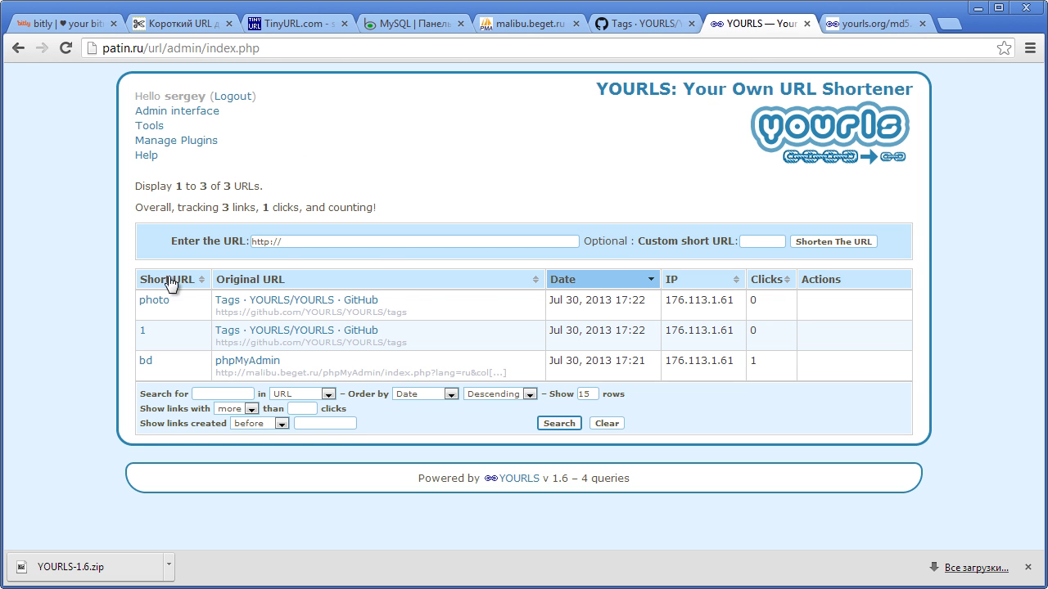
- Find the 'short URL' table header code in functions-html.php
key(alt+Tab)
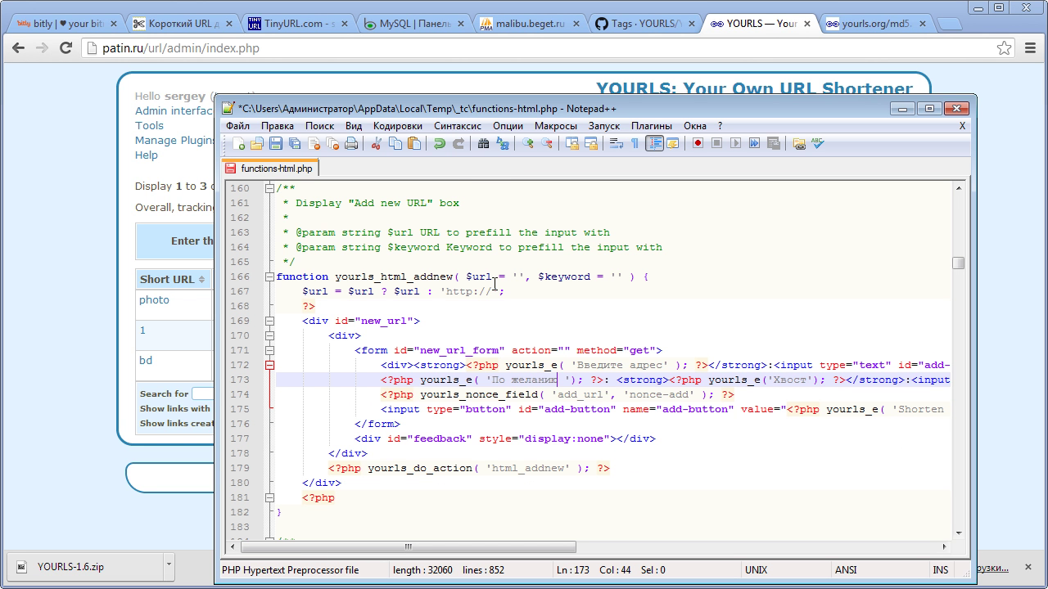
key(ctrl+f)
text(c)
key(BackSpace)
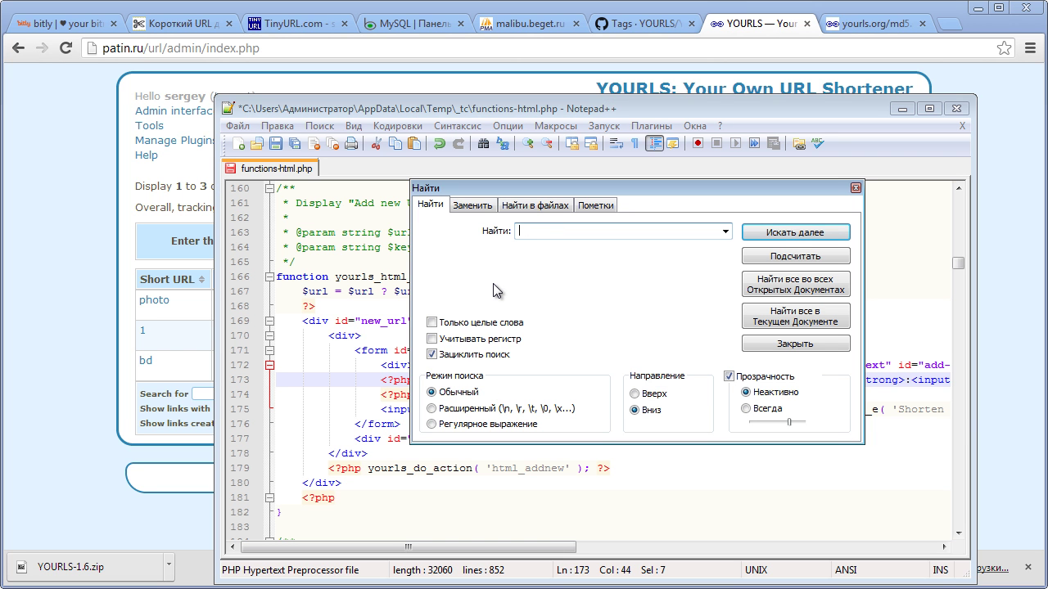
text(short)
key(Return)
text(URL)
key(Return)
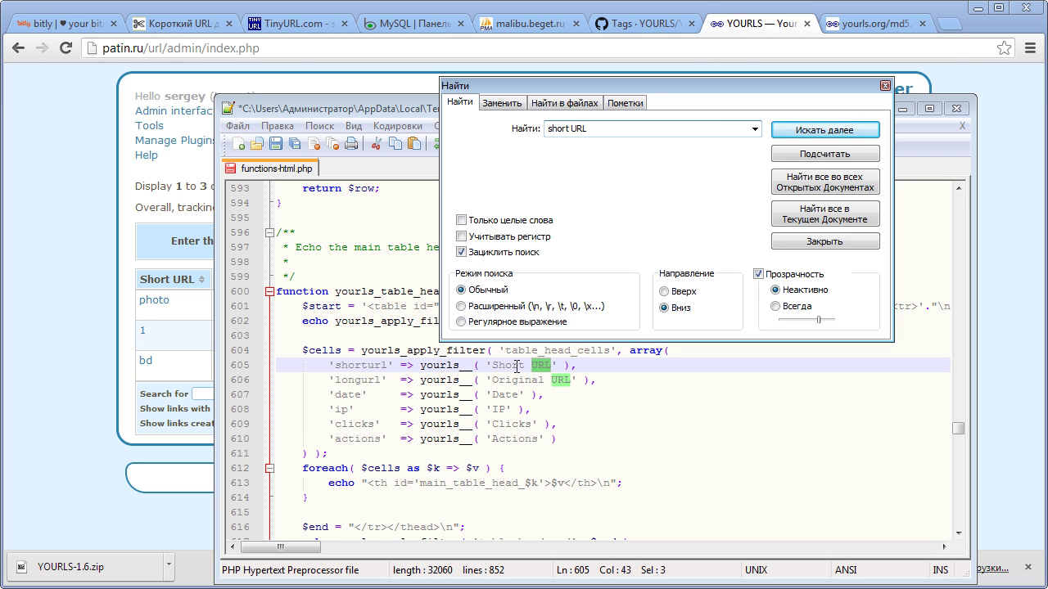
click(885, 85)
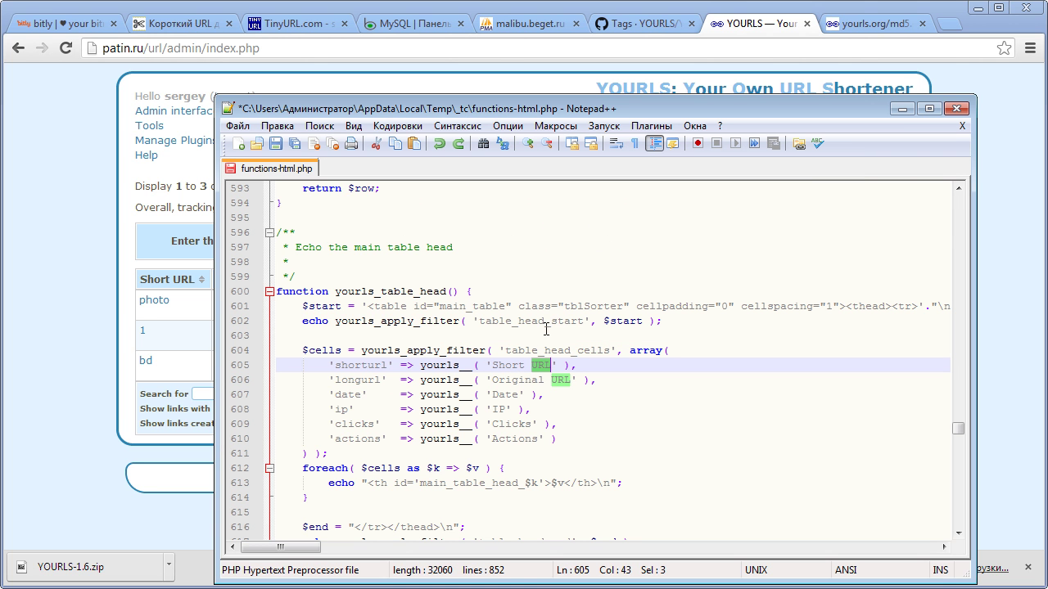
- Relabel the Short URL, Original URL and Date headers as Короткая, Исходник and Дата
click(548, 360)
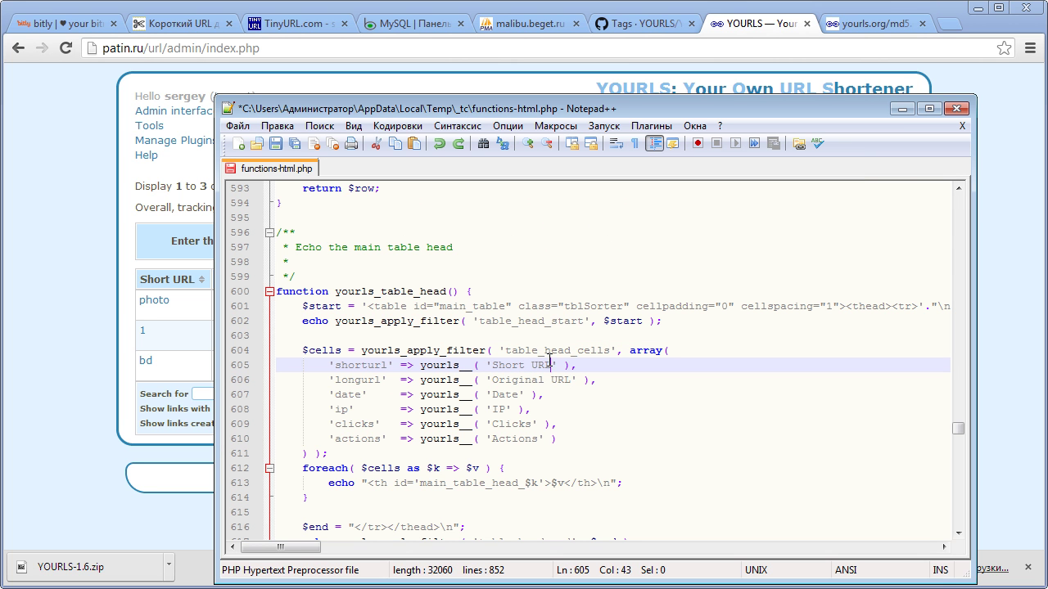
key(BackSpace)
key(BackSpace)
key(BackSpace)
key(BackSpace)
key(BackSpace)
key(BackSpace)
key(BackSpace)
key(BackSpace)
key(BackSpace)
text(Короткая)
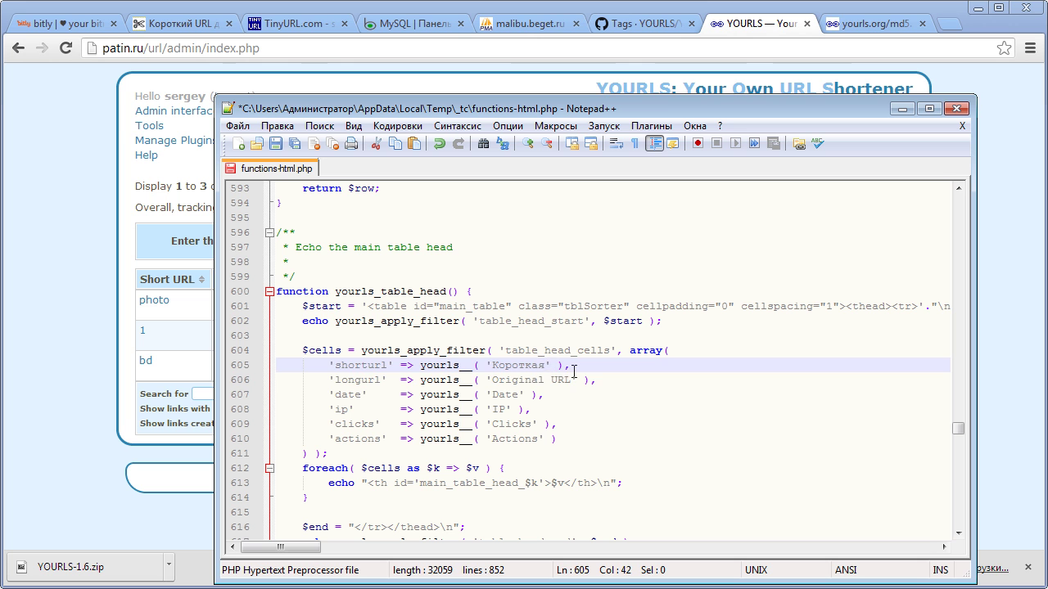
drag(572, 380, 494, 378)
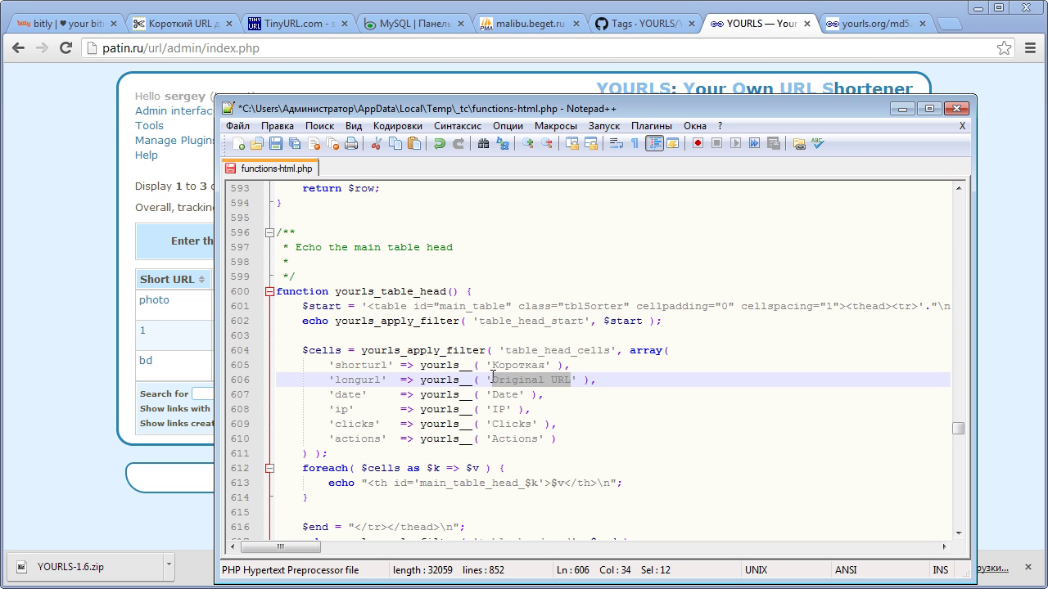
text(О)
text(Ос)
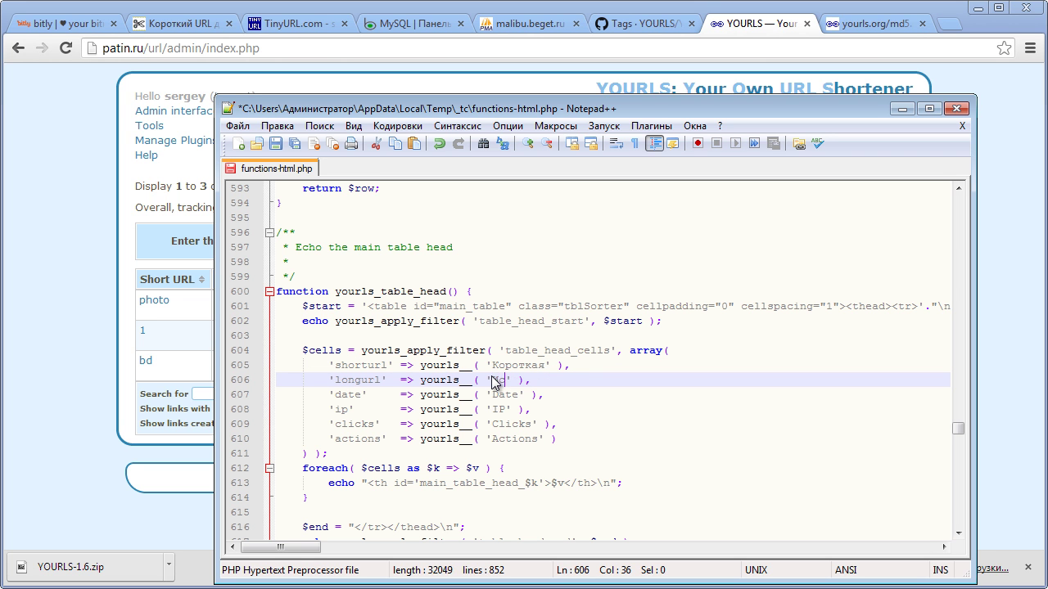
text(ходник)
key(Down)
key(Left)
key(Left)
key(Left)
key(Left)
key(BackSpace)
key(BackSpace)
key(BackSpace)
key(BackSpace)
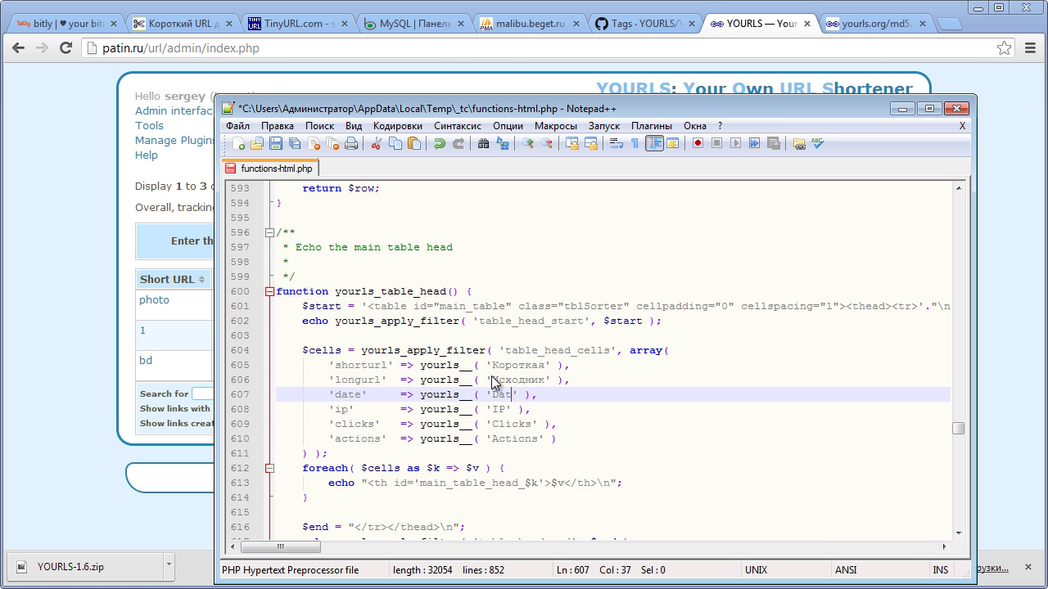
text(Дата)
- Relabel the Clicks and Actions headers as Клики and Действия and save the file
drag(685, 117, 643, 401)
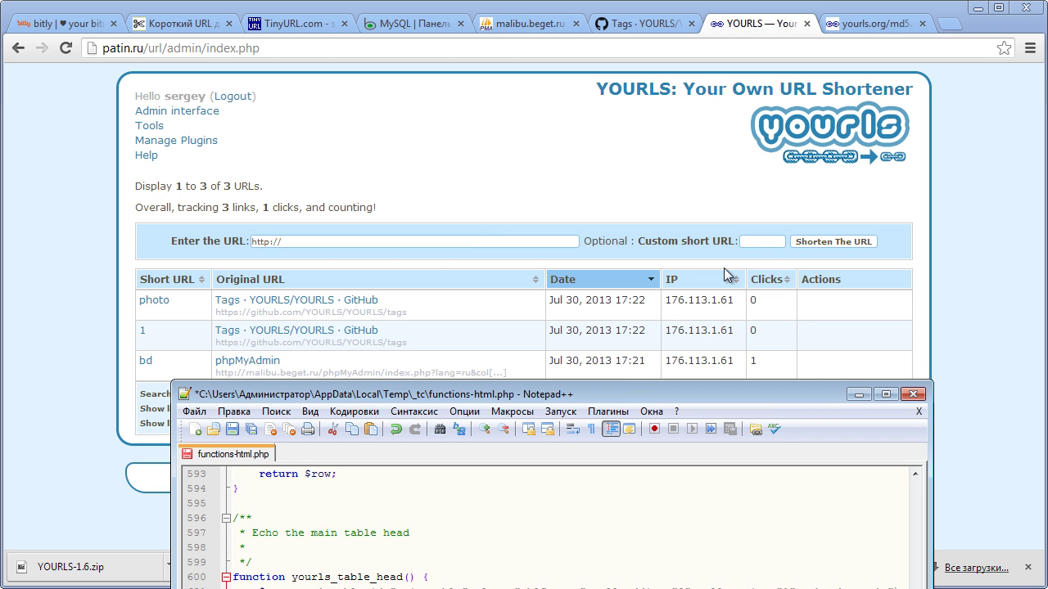
drag(507, 396, 478, 103)
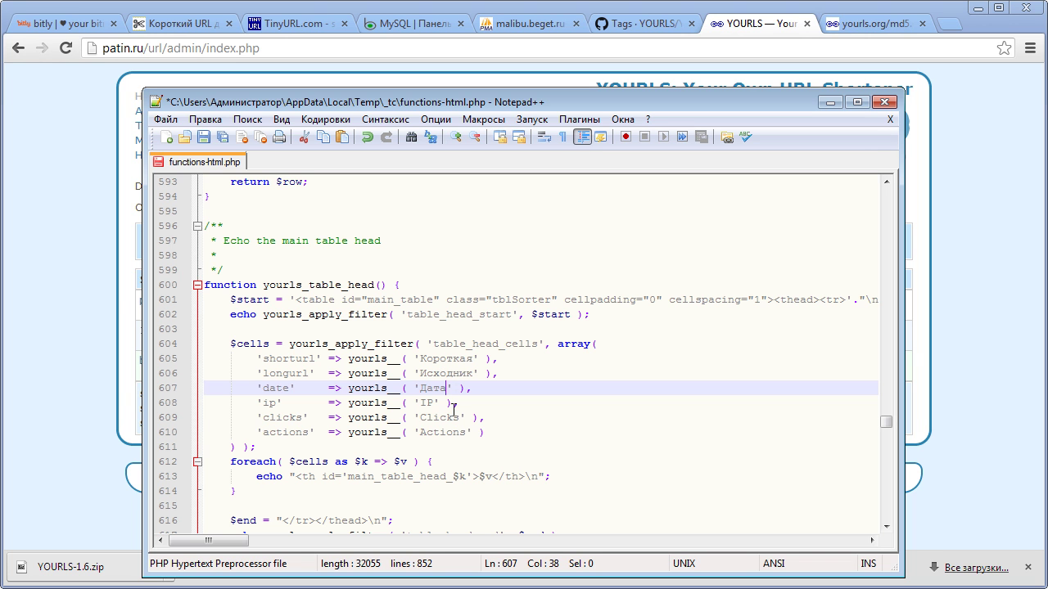
drag(461, 419, 418, 411)
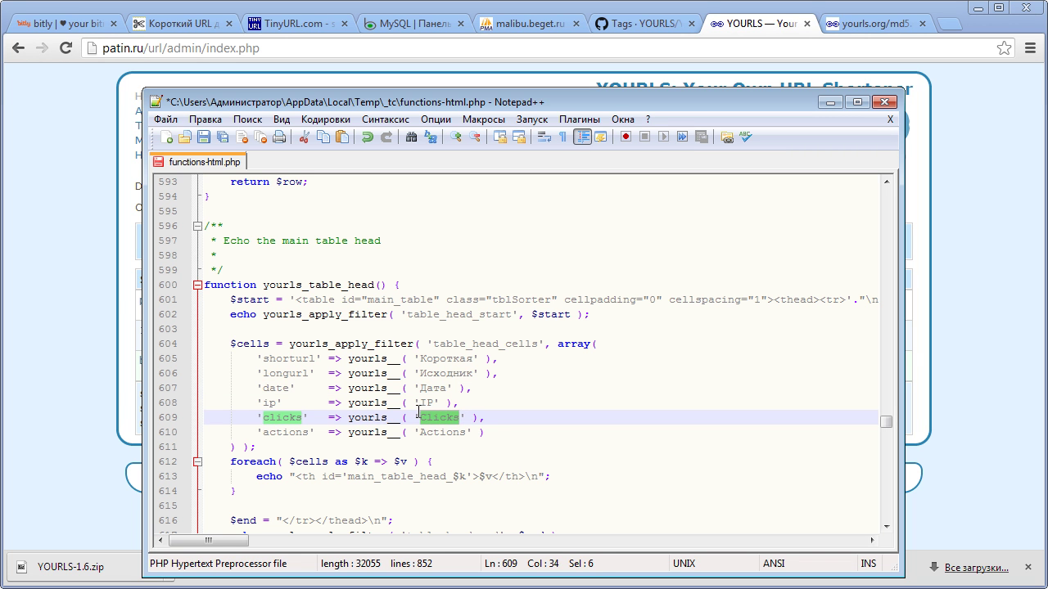
text(К)
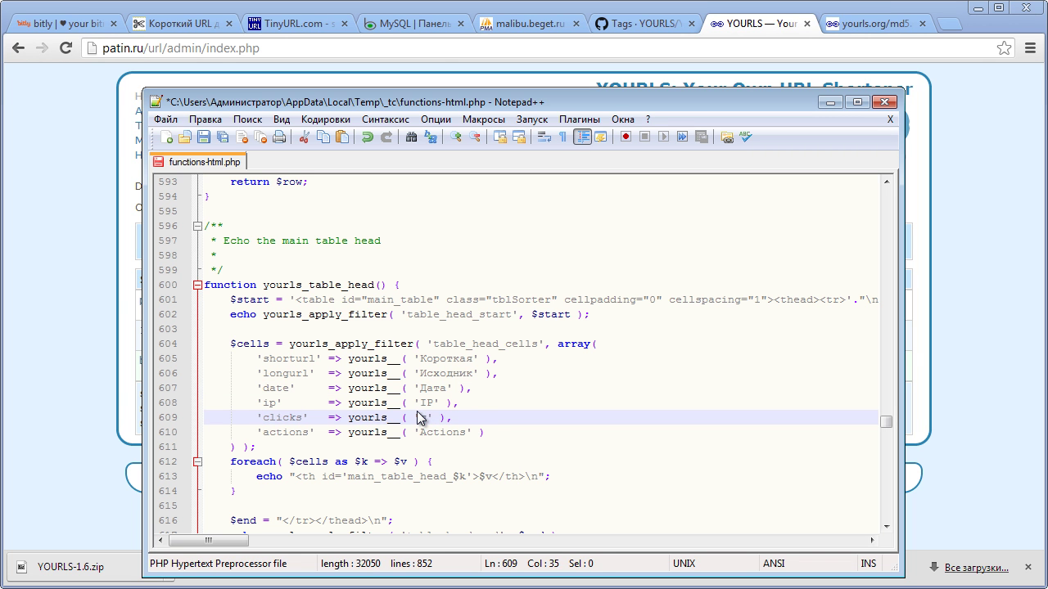
text(лики)
key(Down)
key(BackSpace)
key(BackSpace)
key(BackSpace)
key(BackSpace)
key(BackSpace)
key(BackSpace)
key(BackSpace)
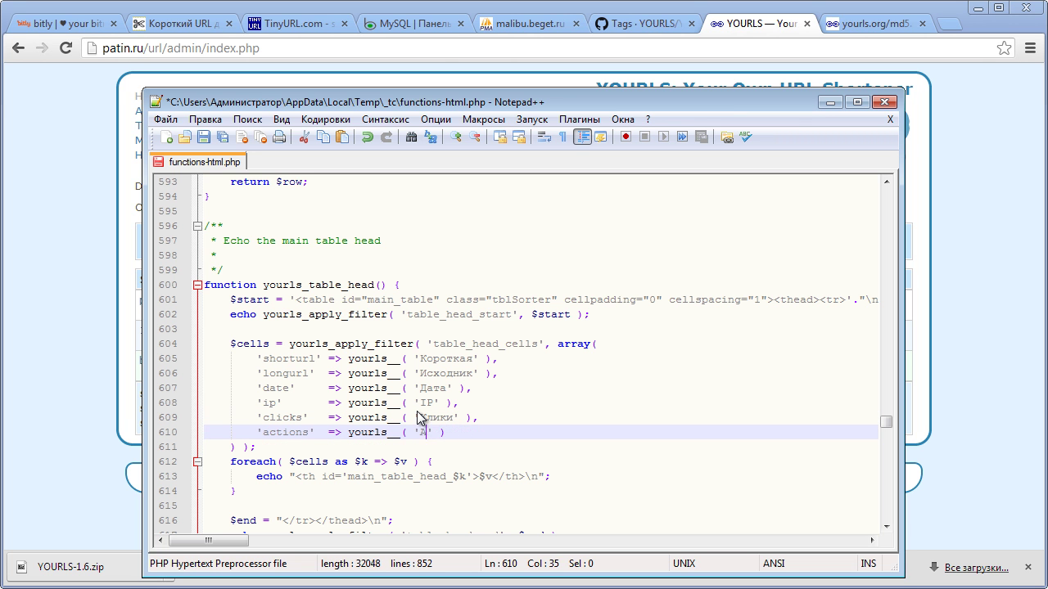
text(Действия)
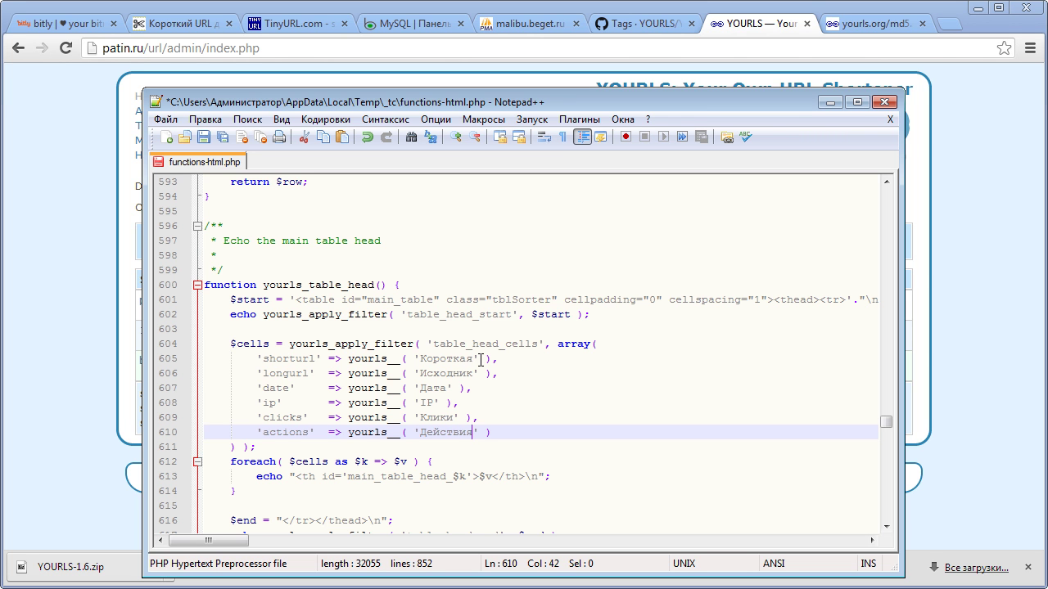
key(ctrl+s)
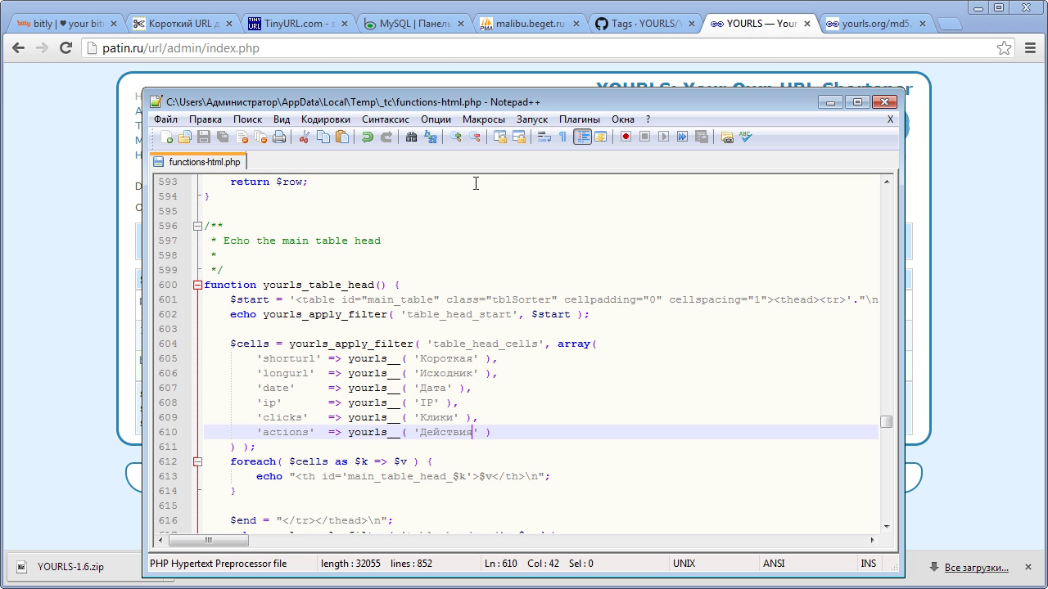
click(342, 122)
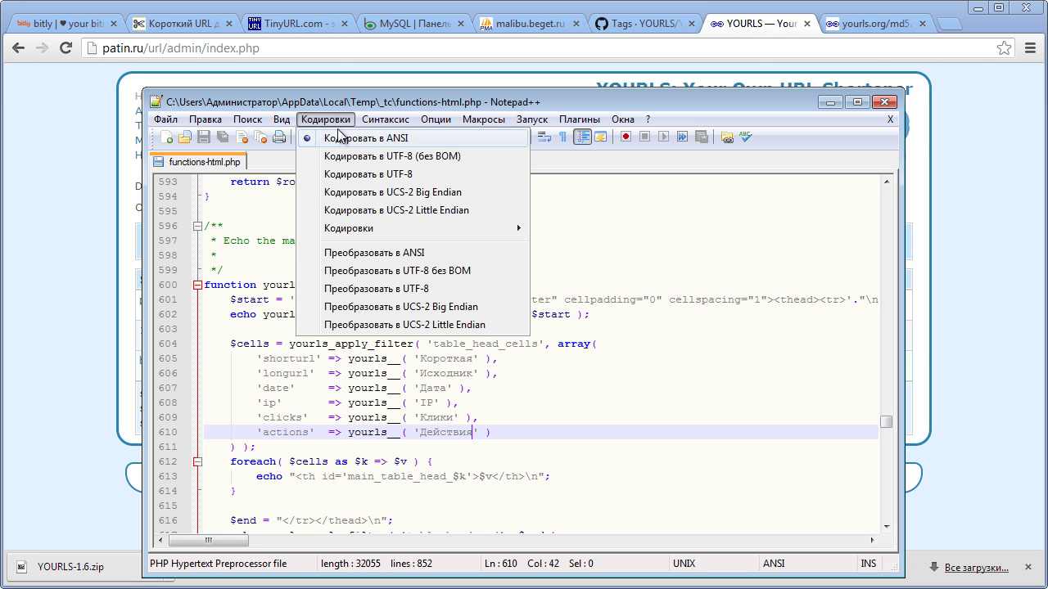
- Convert functions-html.php to UTF-8 without BOM and save it
click(364, 271)
click(464, 304)
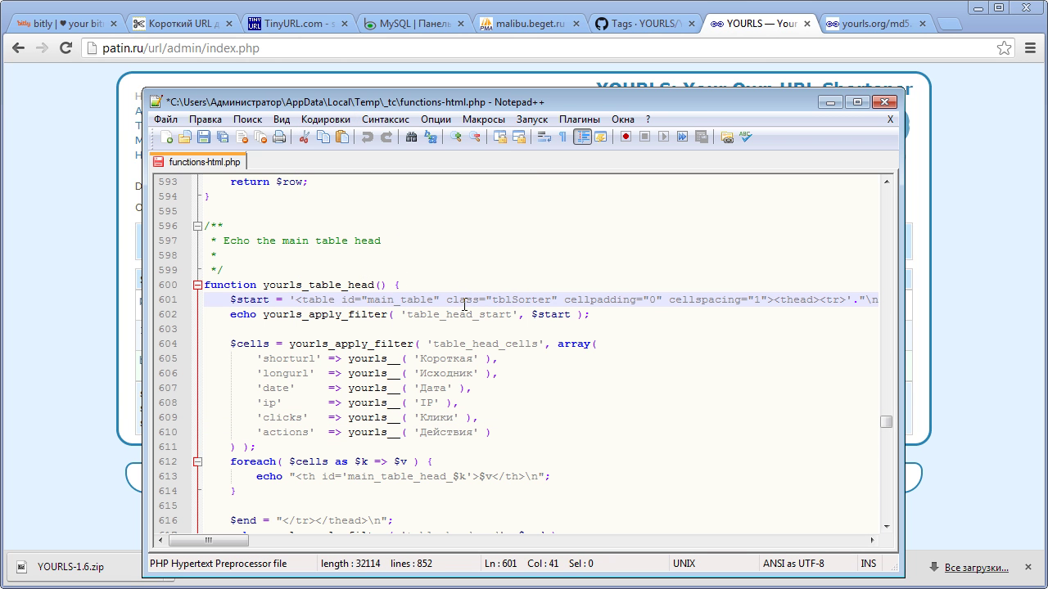
key(ctrl+s)
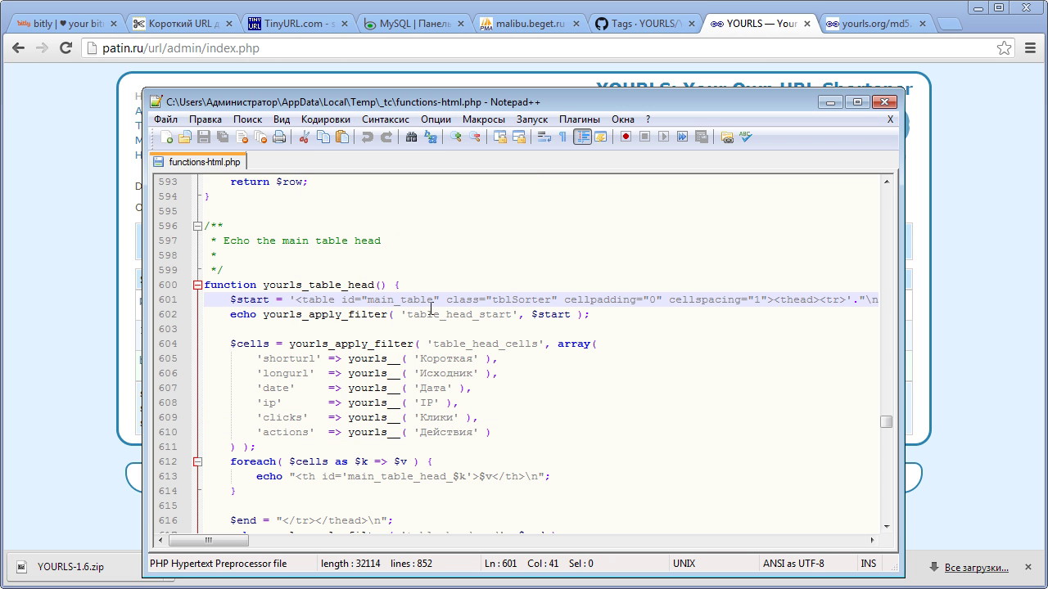
- Close the editor and upload the edited file, overwriting the server copy
click(884, 102)
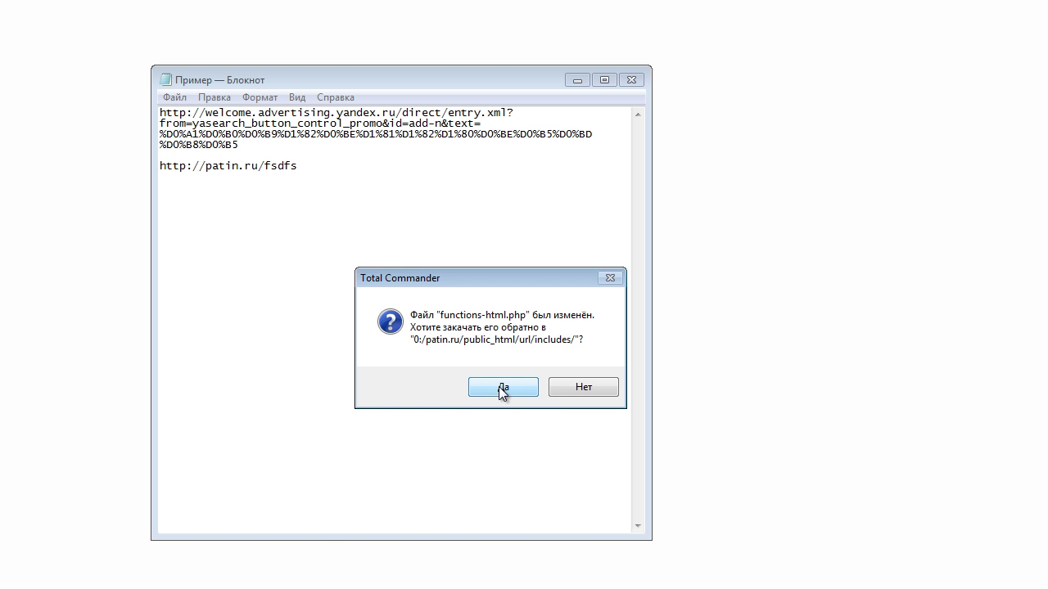
click(499, 386)
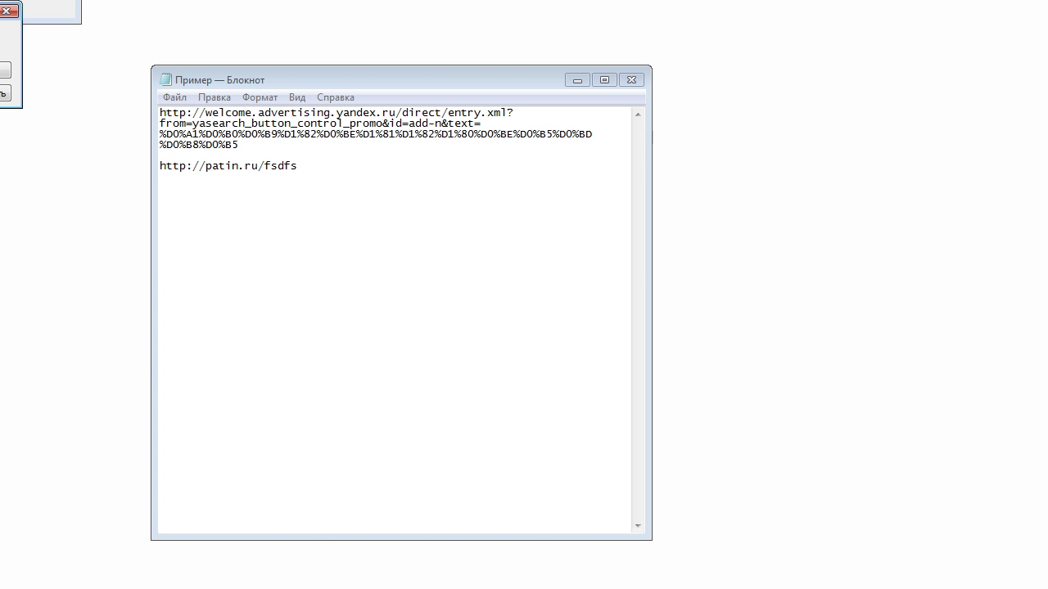
click(384, 393)
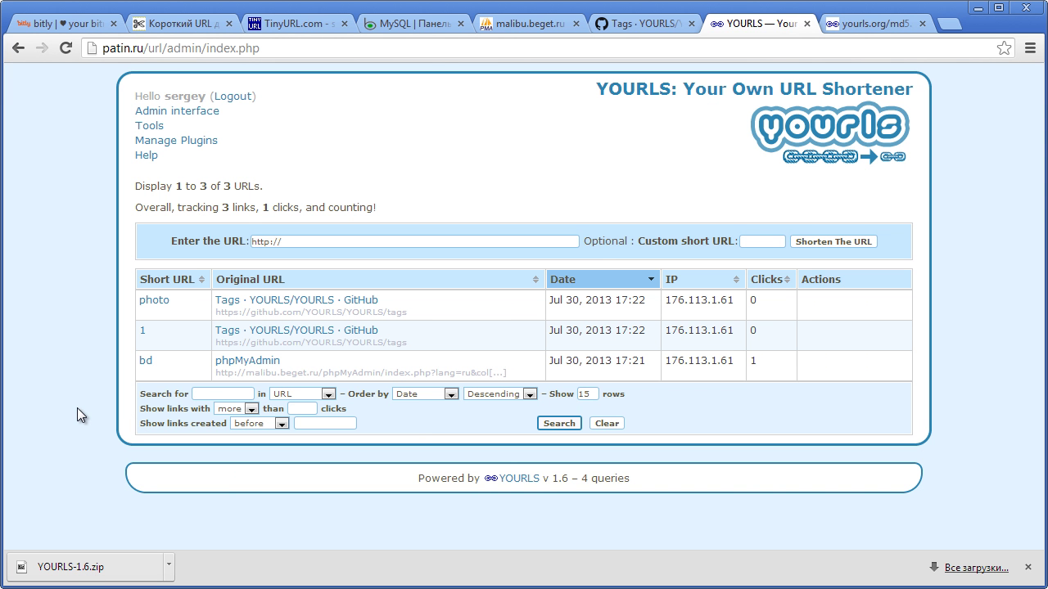
- Reload the YOURLS admin page to check the Russian headers, then return to Total Commander
key(F5)
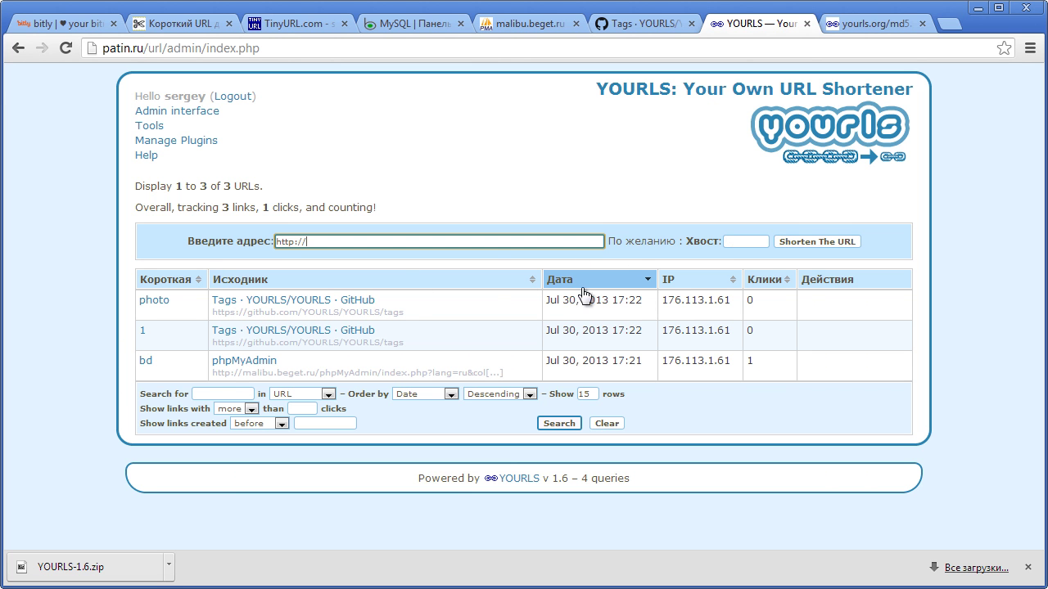
mouse_move(530, 297)
key(alt+Tab)
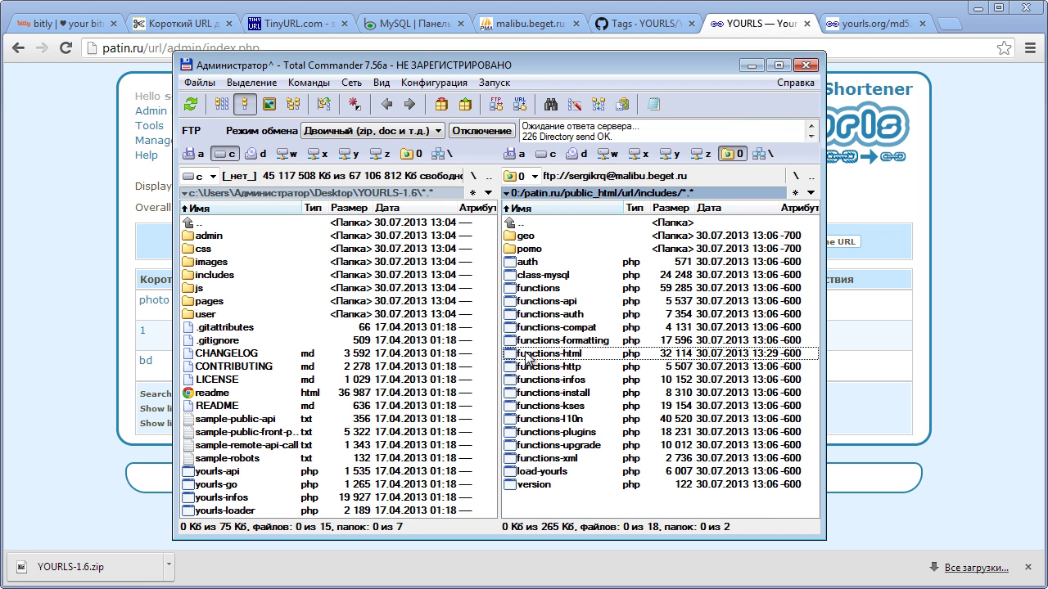
- Open functions-html.php from the server, delete the <h1> header and logo lines 10–13, and save
double_click(527, 358)
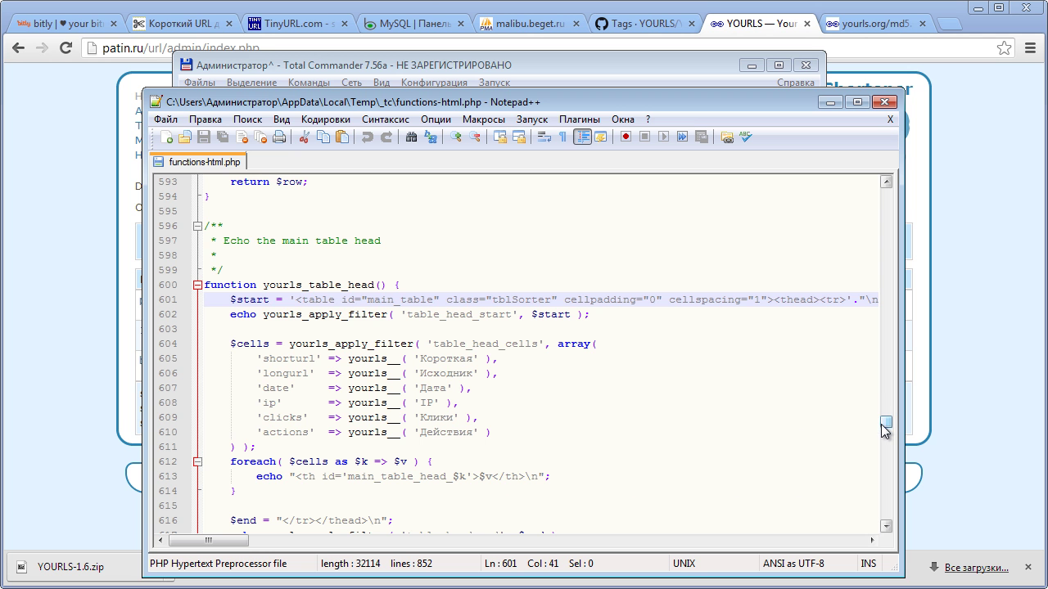
drag(891, 425, 902, 192)
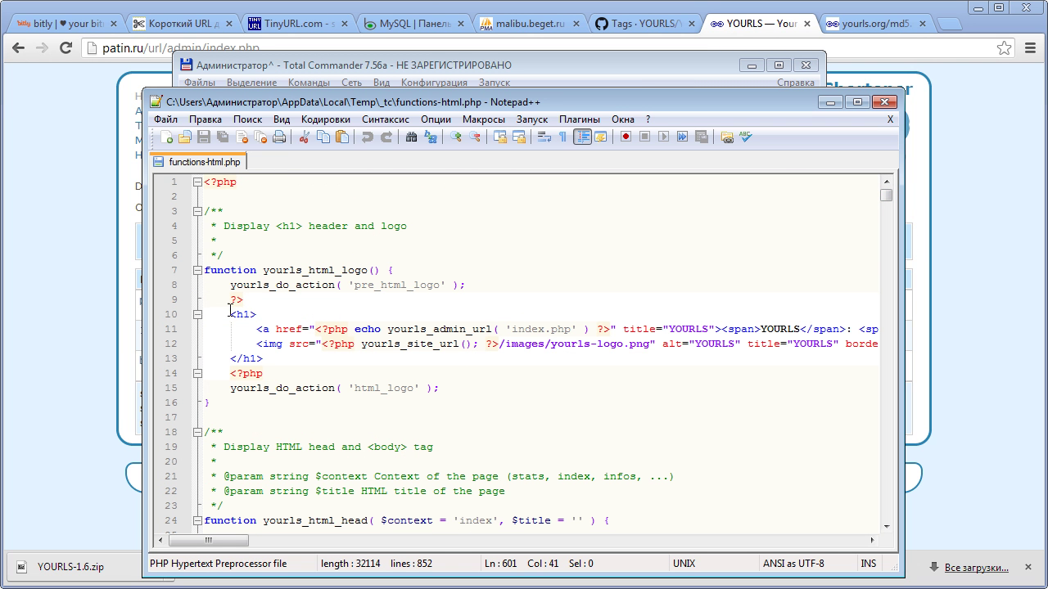
drag(228, 317, 261, 357)
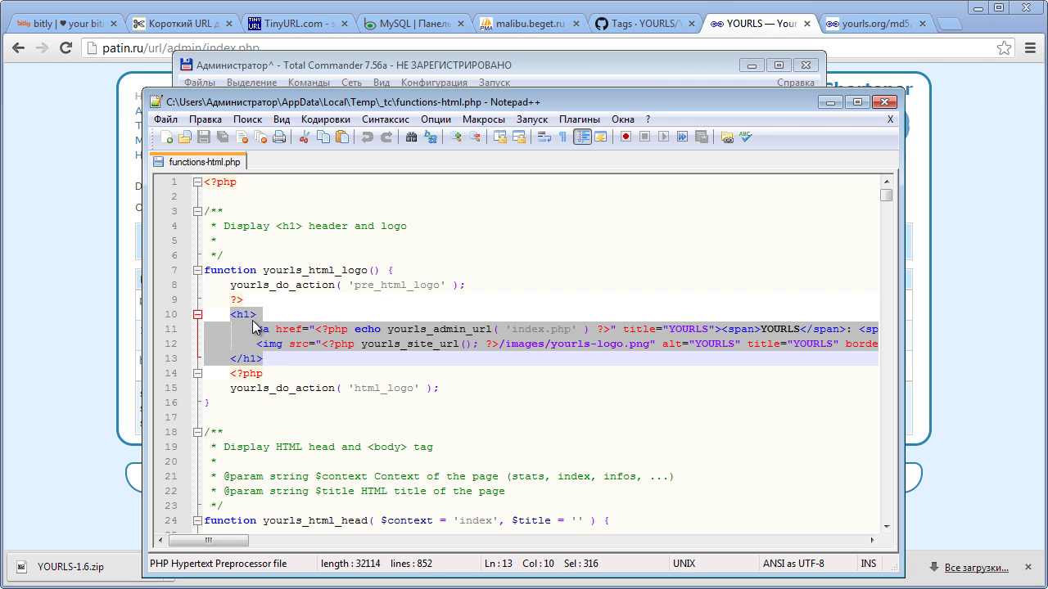
key(Delete)
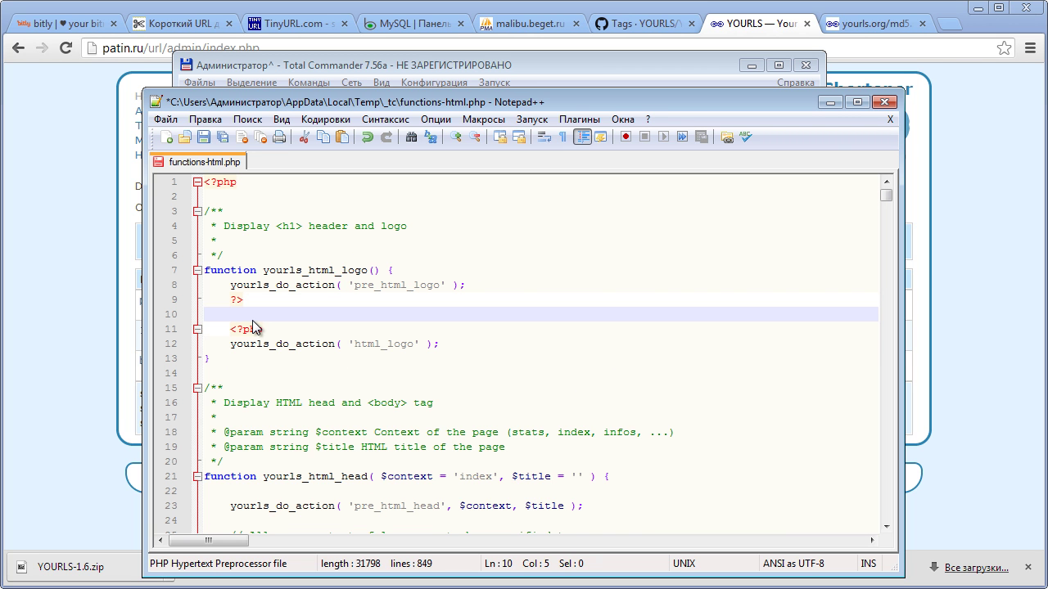
key(ctrl+s)
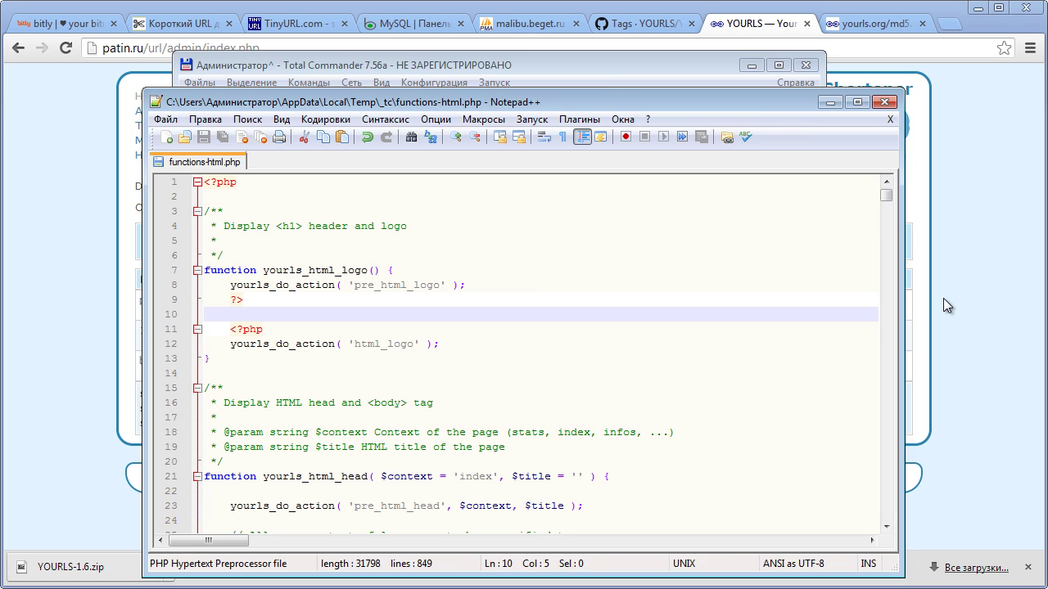
click(943, 298)
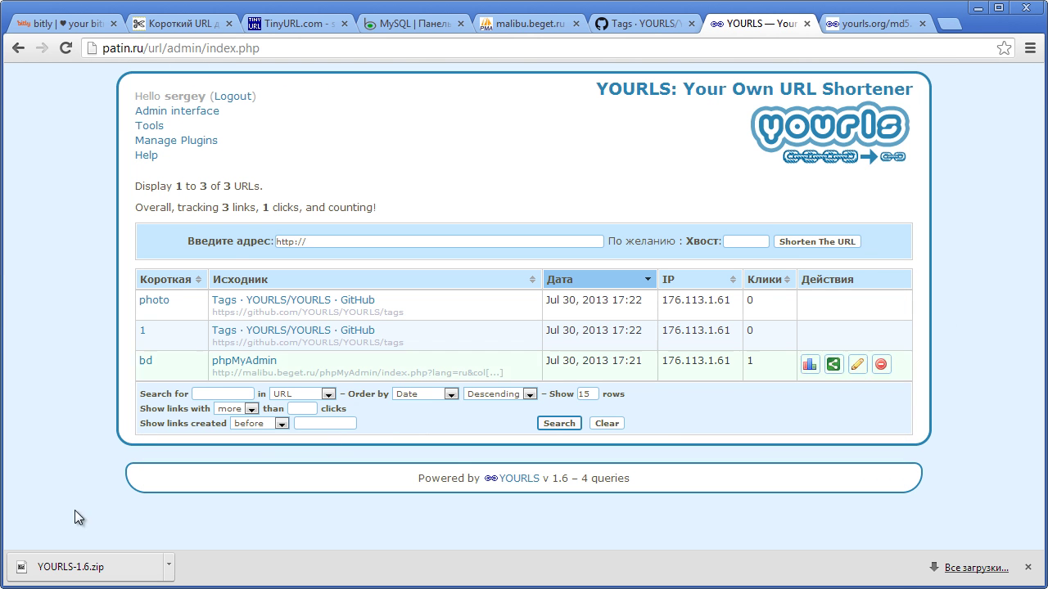
- Search functions-html.php for the 'shorten the url' button label
key(alt+Tab)
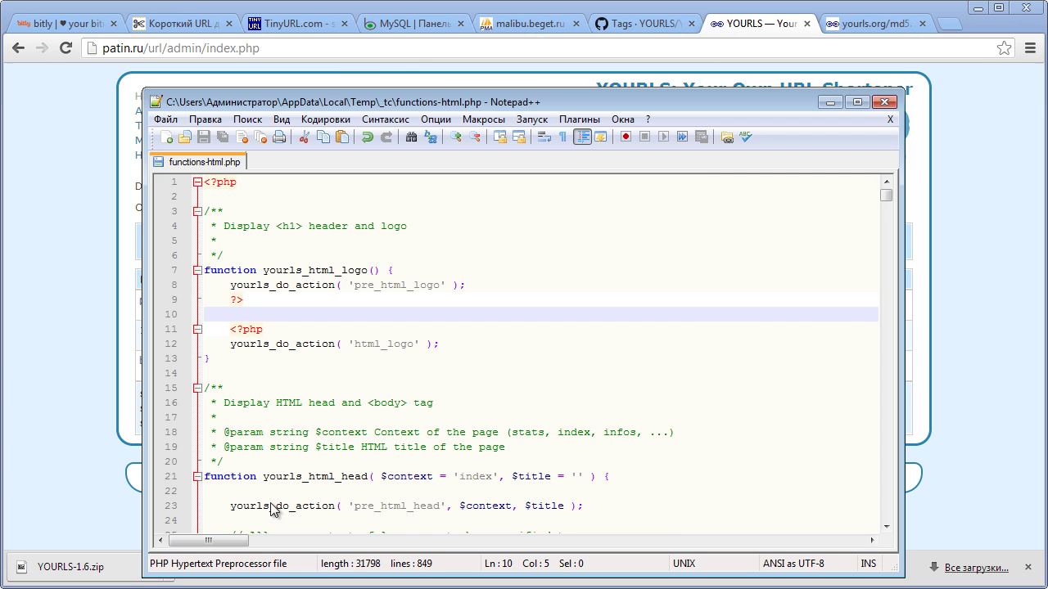
drag(534, 101, 569, 364)
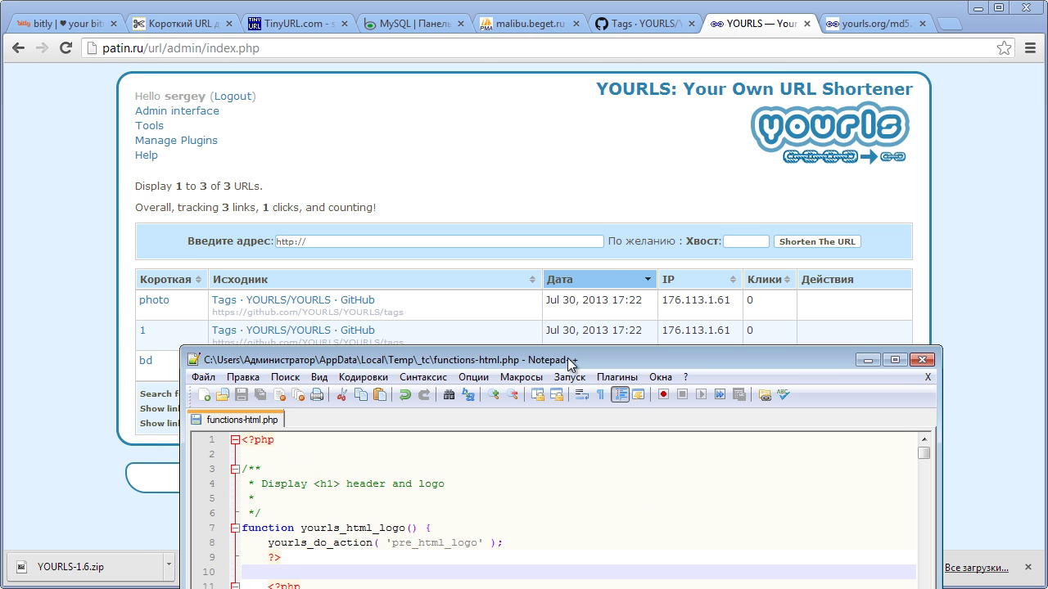
key(ctrl+f)
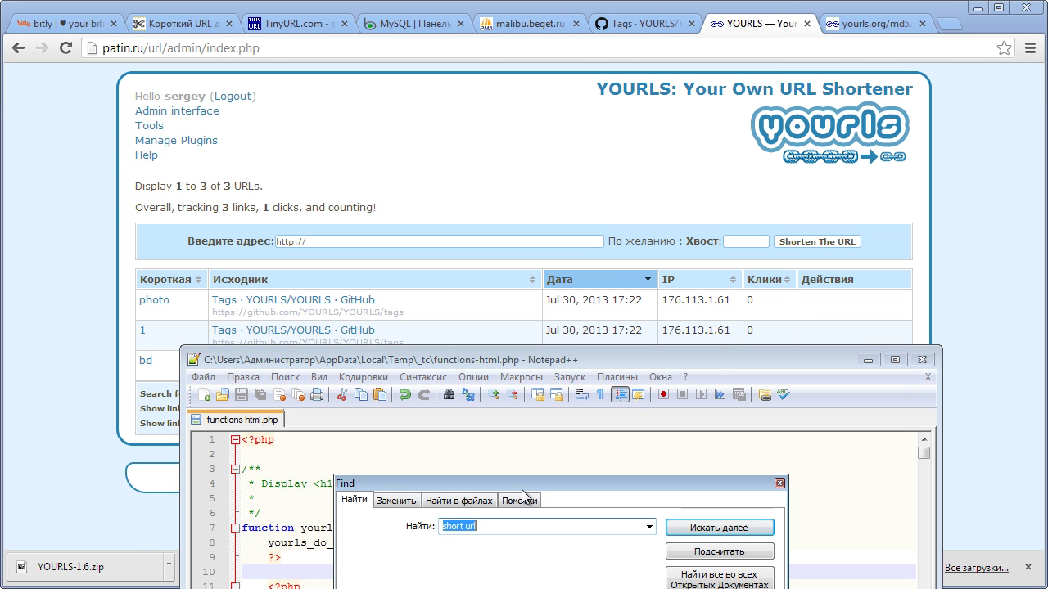
drag(519, 486, 376, 221)
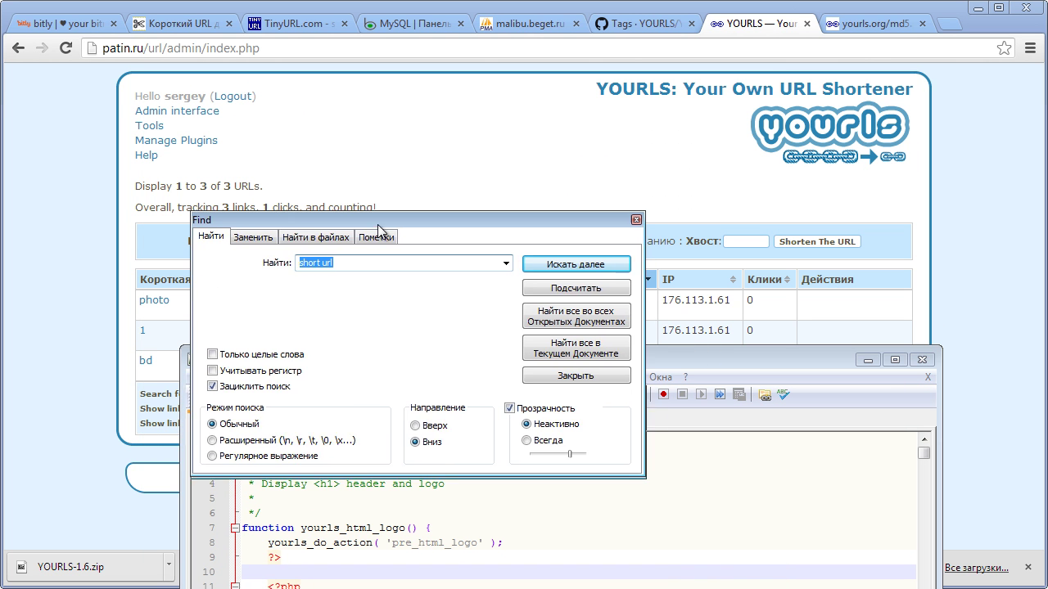
click(350, 257)
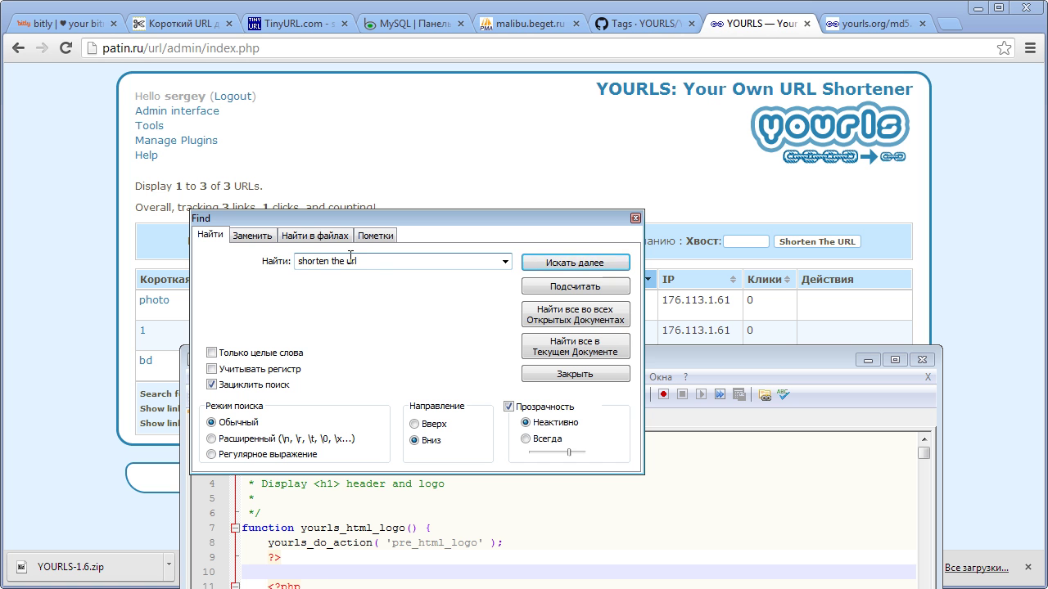
click(577, 264)
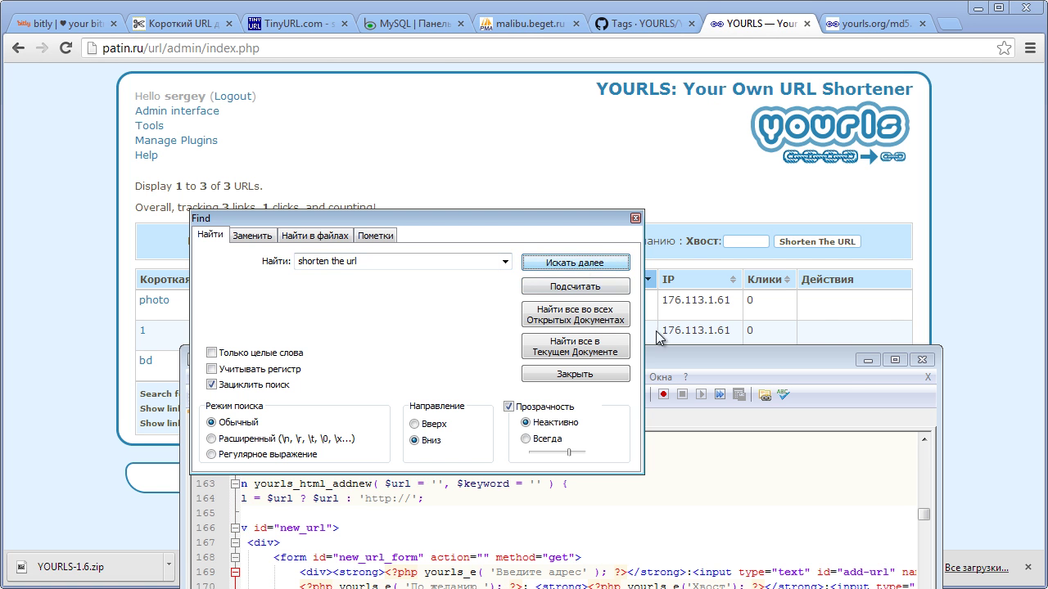
click(634, 218)
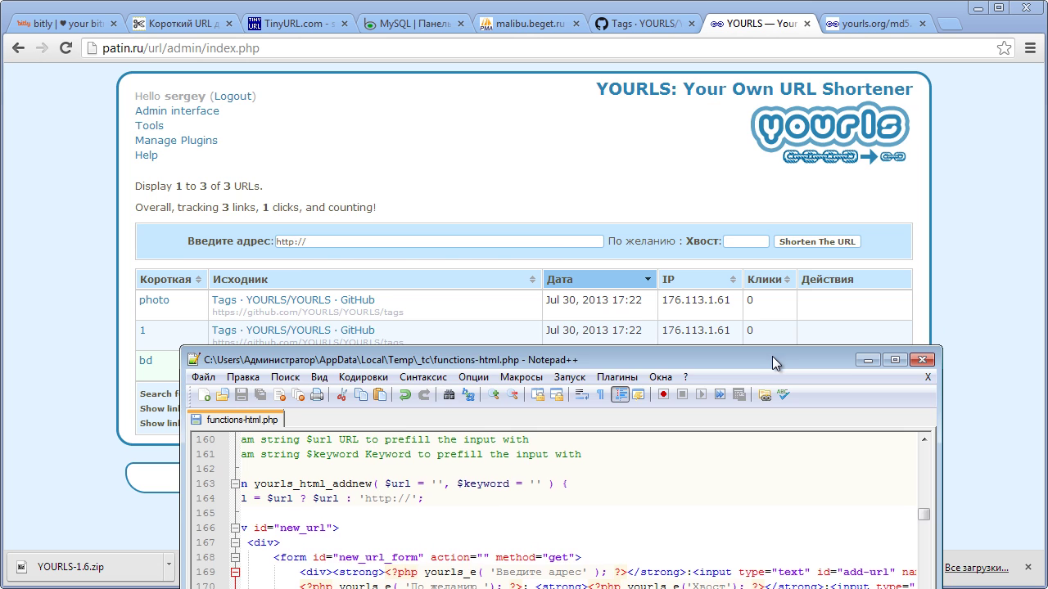
- Replace the Shorten The URL label on line 172 with Сократить, save, and close Notepad++
drag(772, 356, 670, 62)
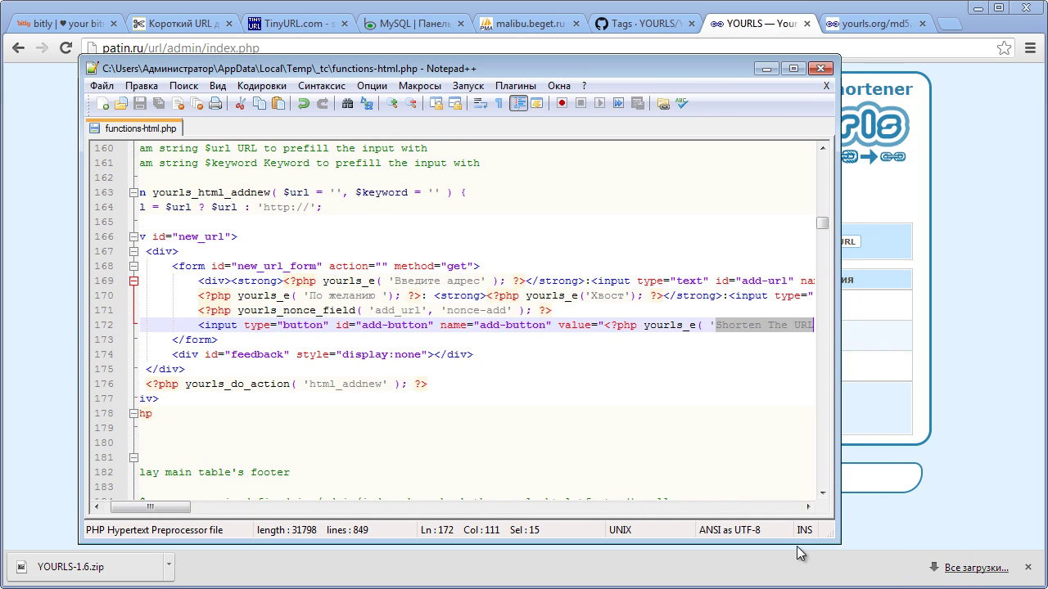
click(808, 507)
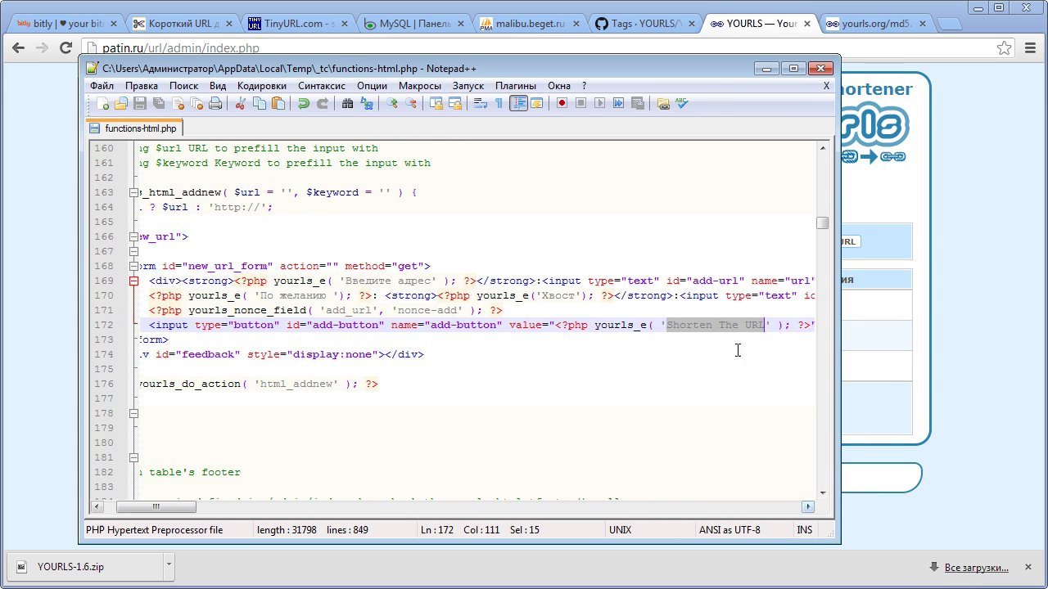
key(Delete)
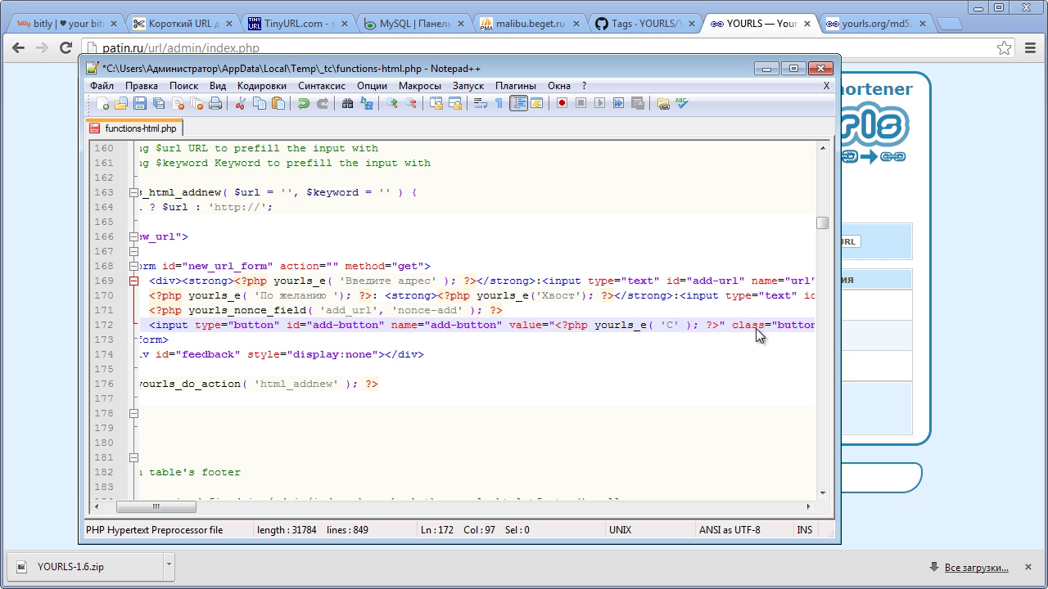
text(Сократить)
key(ctrl+s)
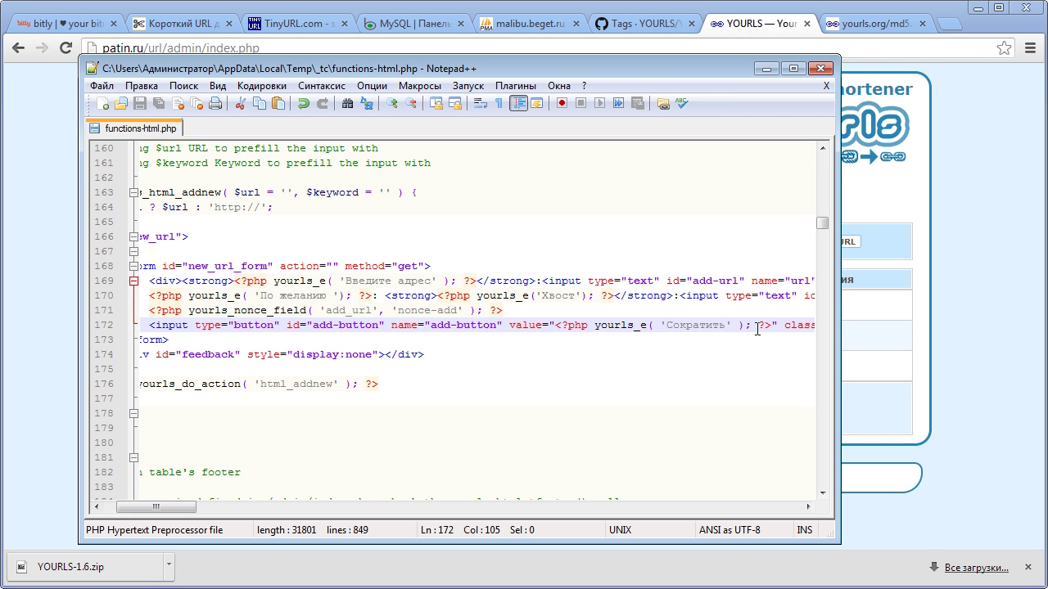
click(821, 68)
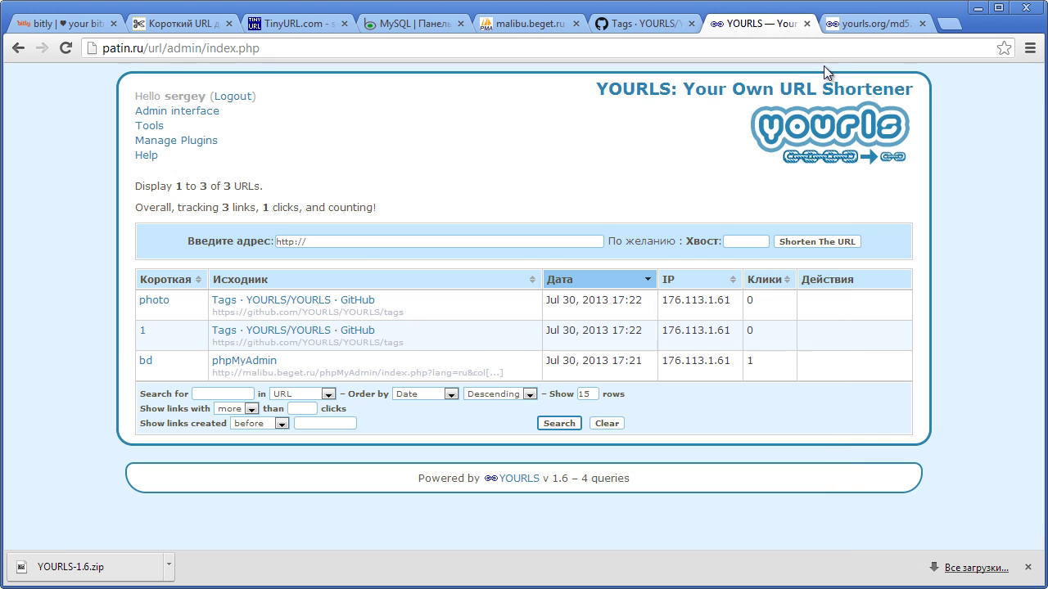
- Upload the 31 801-byte functions-html.php over the server copy and reload the YOURLS admin page
click(977, 9)
click(523, 390)
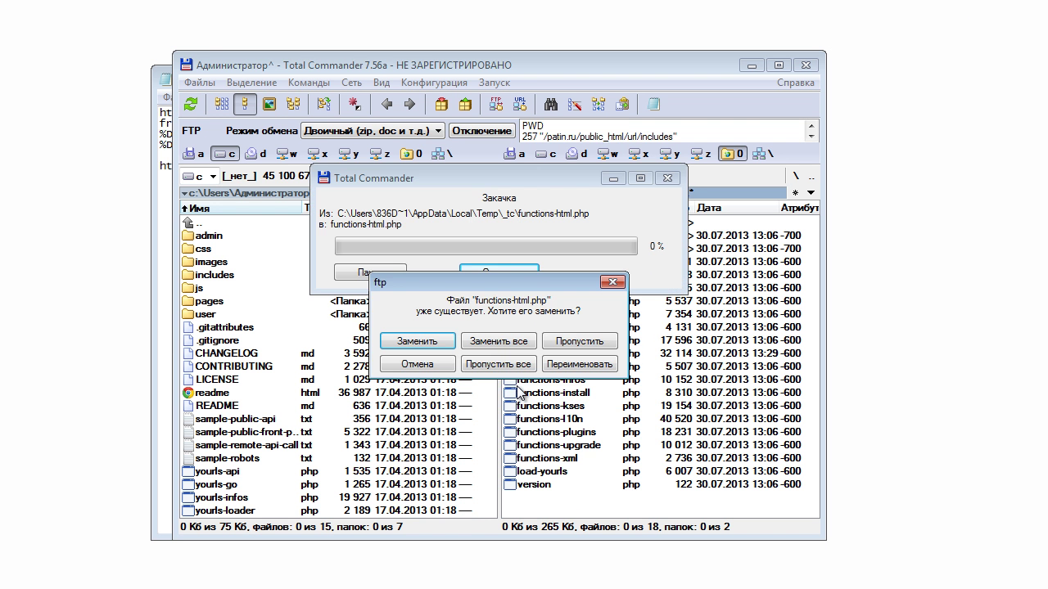
click(452, 351)
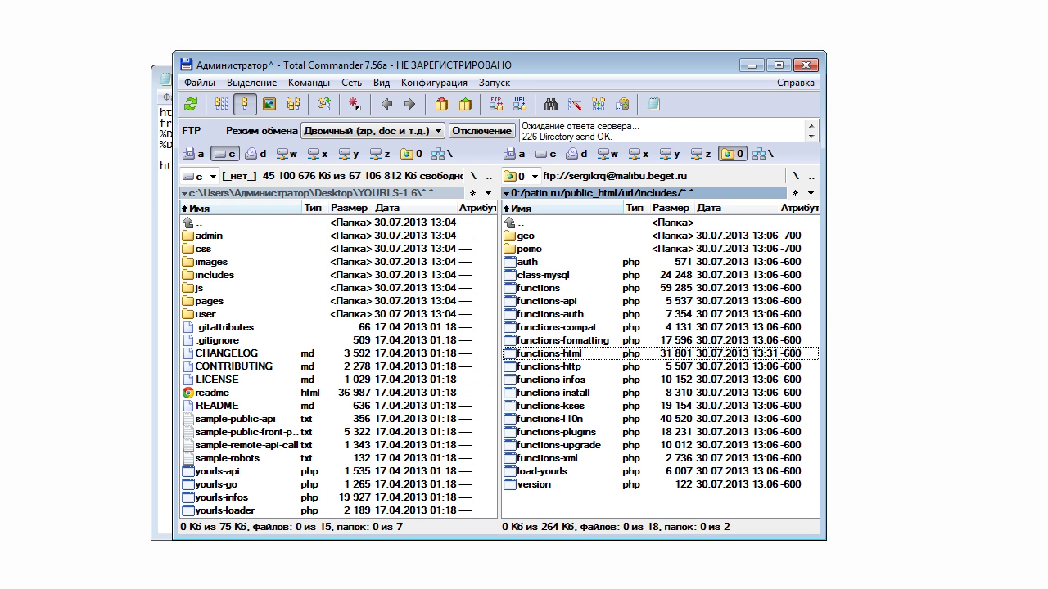
key(alt+Tab)
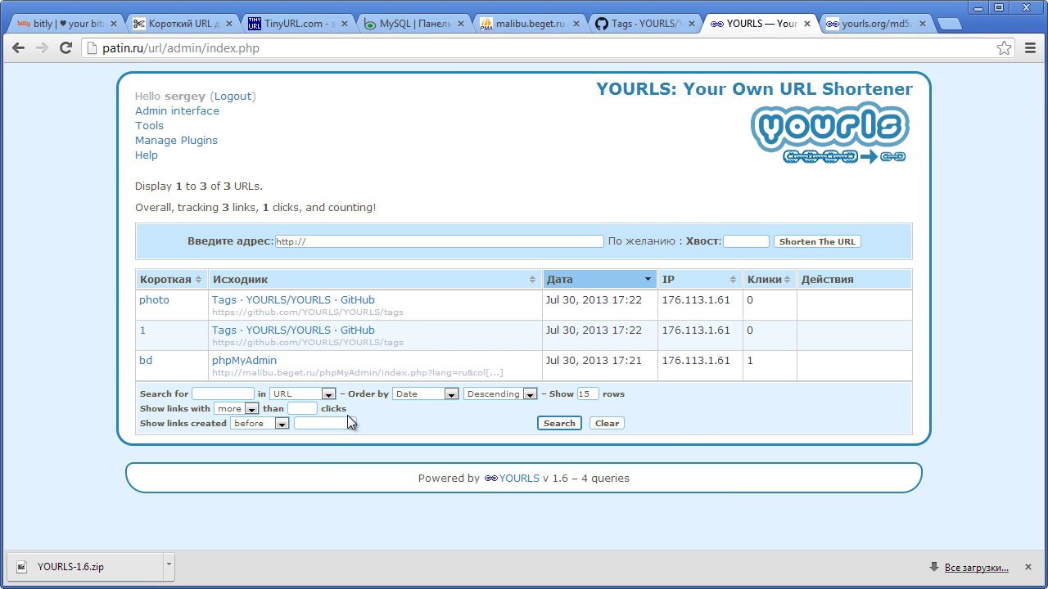
key(F5)
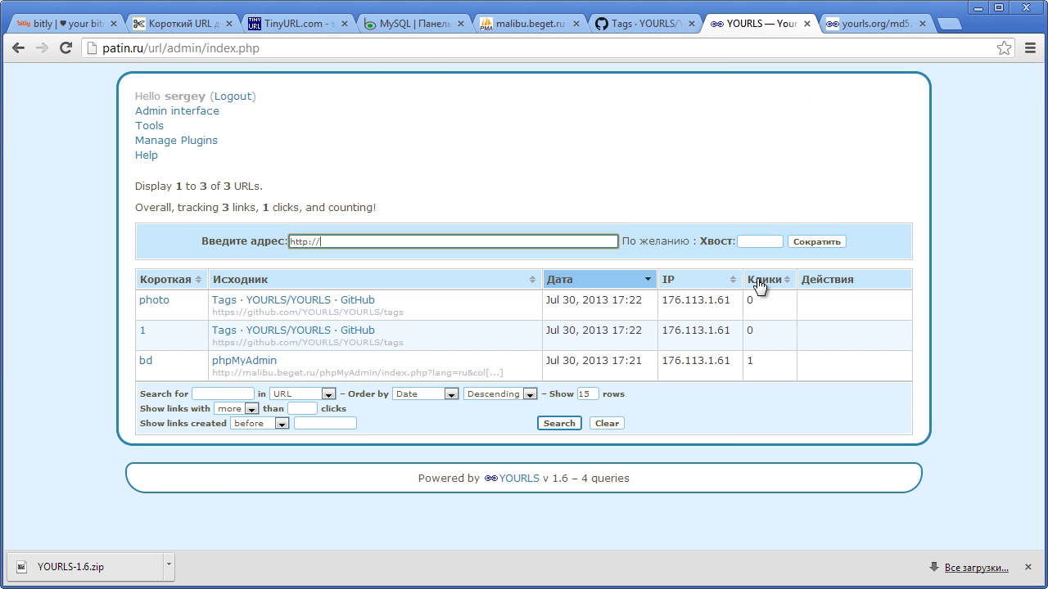